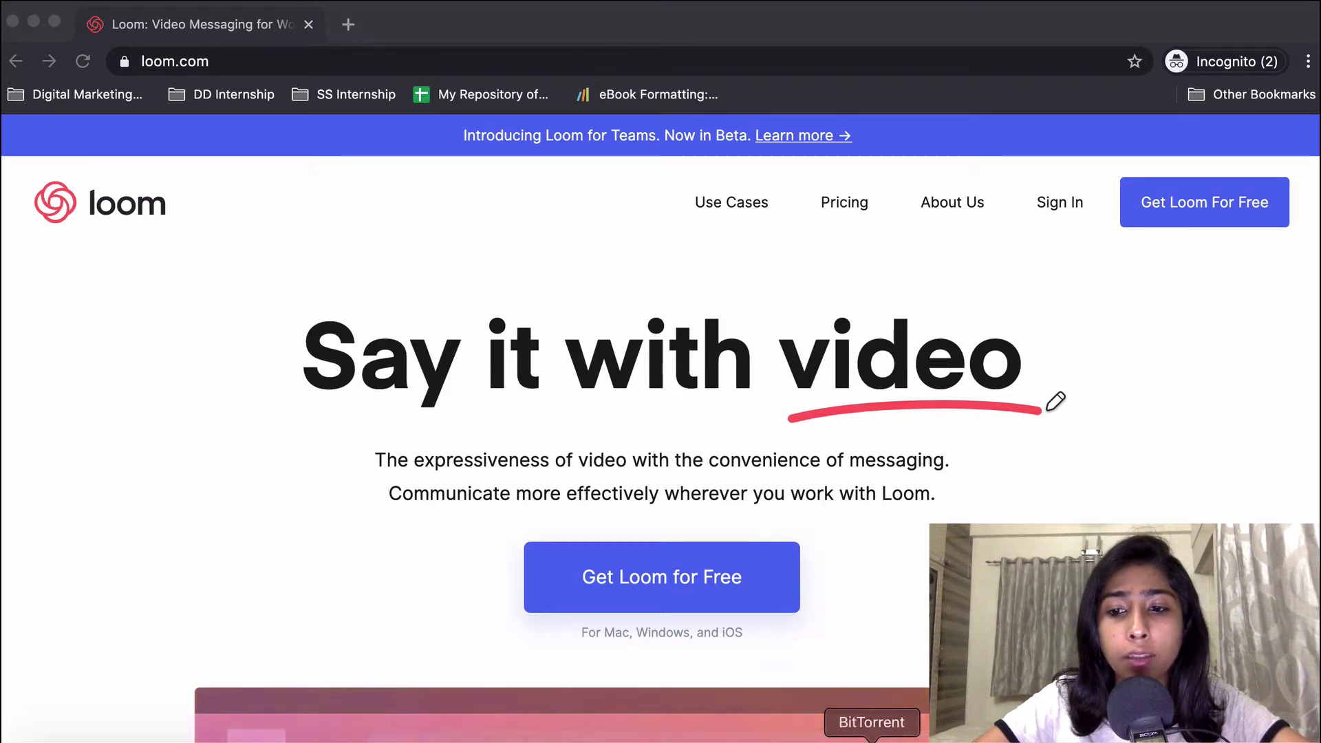
Bring up the Loom mind map in MindNode, then expand and collapse the Basic branch.
{"action": "key", "text": "ctrl+Up"}
{"action": "left_click", "coordinate": [835, 246]}
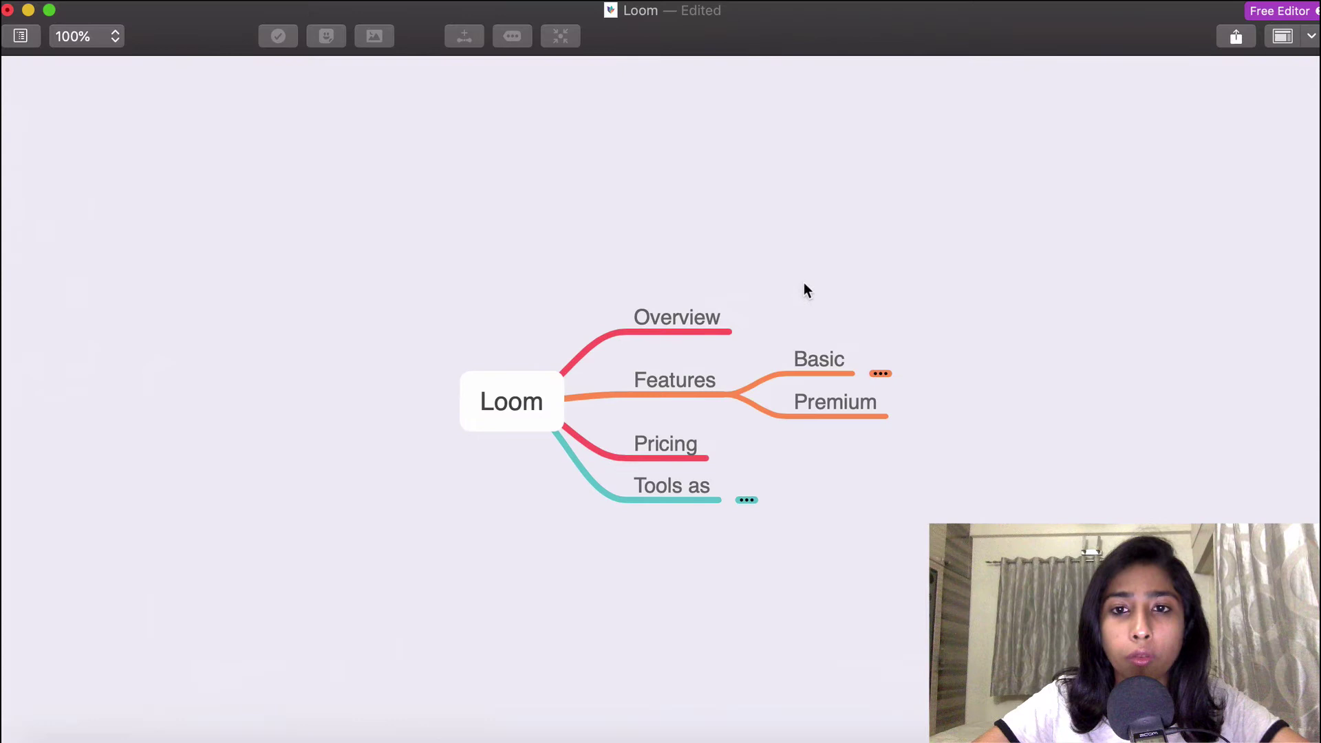
{"action": "mouse_move", "coordinate": [747, 318]}
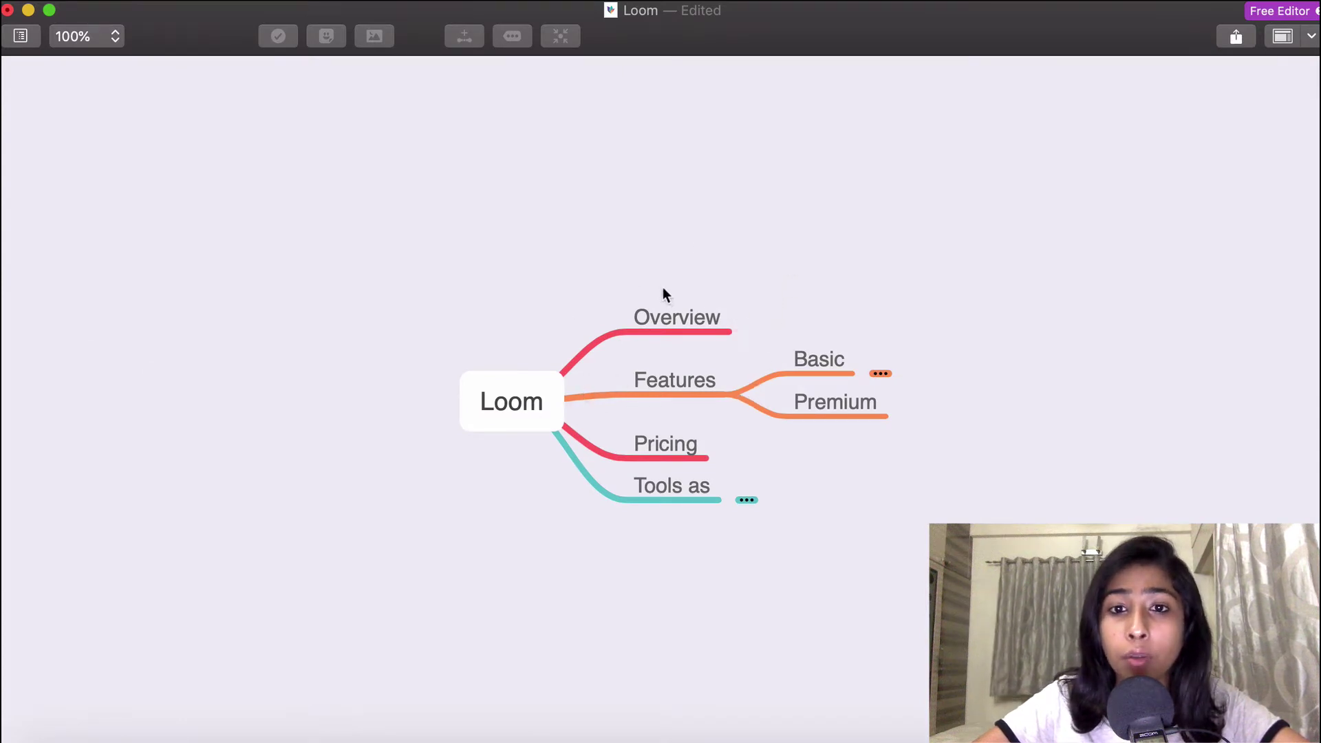
{"action": "left_click", "coordinate": [880, 372]}
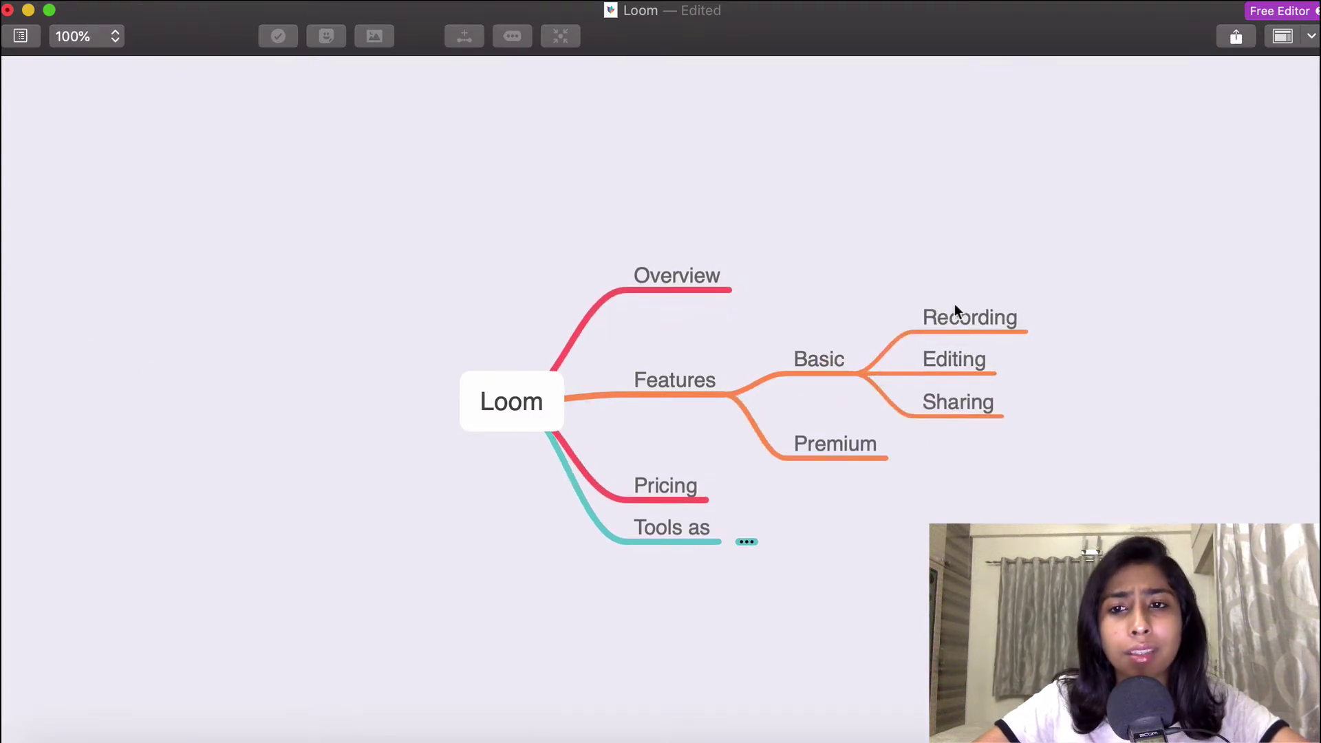
{"action": "left_click", "coordinate": [885, 372]}
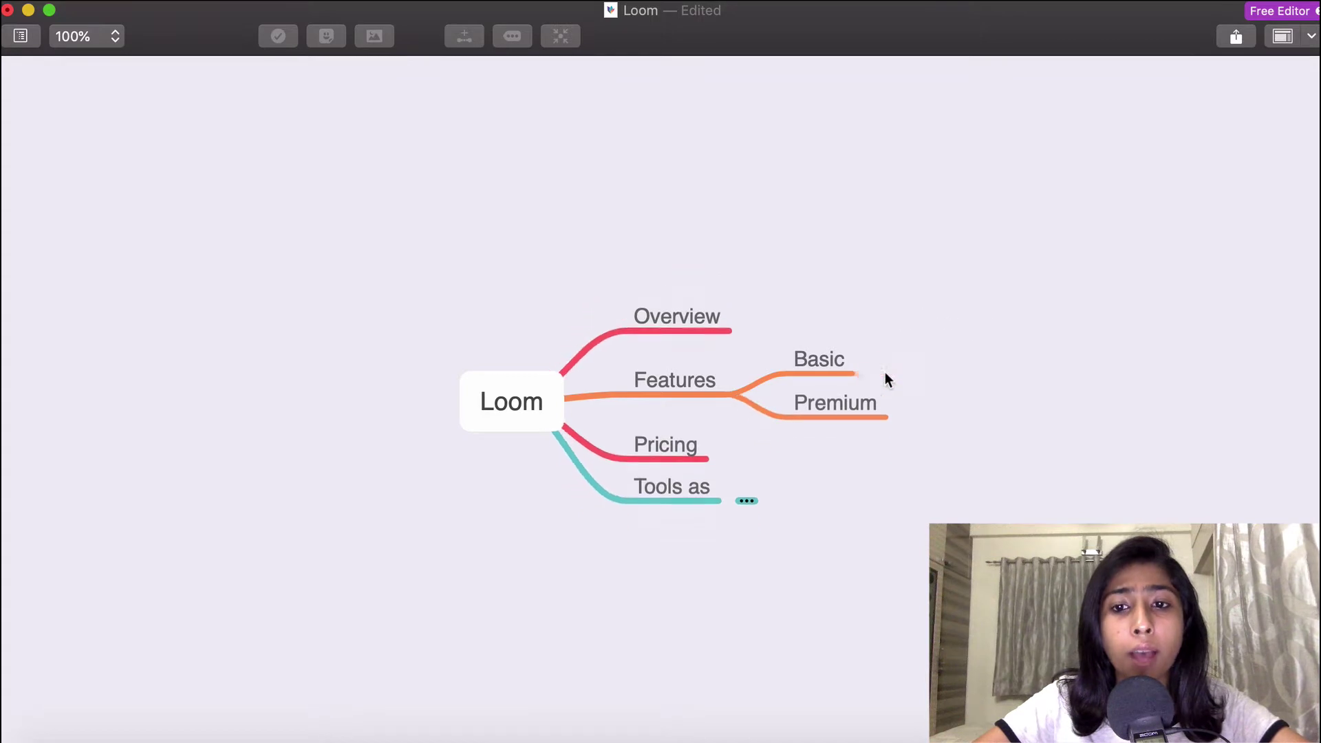
Select the Premium and Pricing nodes, then expand and collapse the Tools as branch.
{"action": "left_click", "coordinate": [852, 401]}
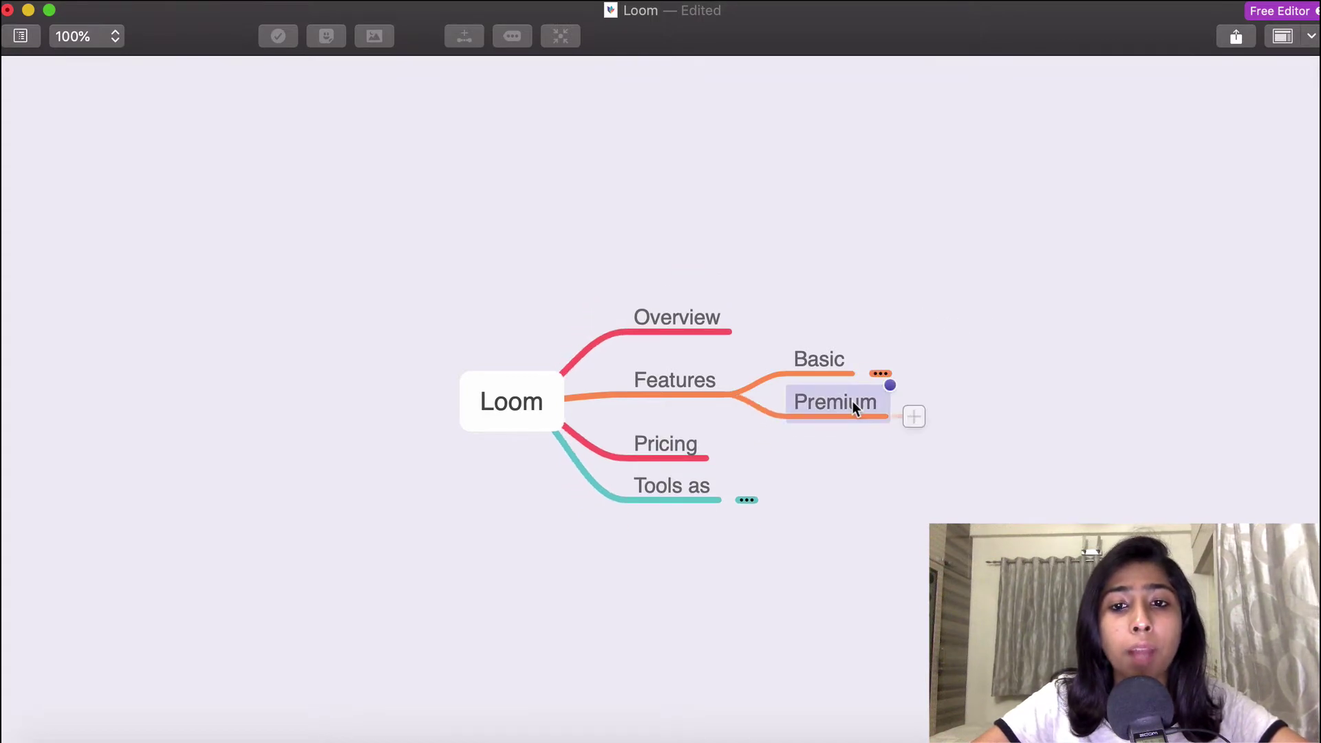
{"action": "left_click", "coordinate": [669, 442]}
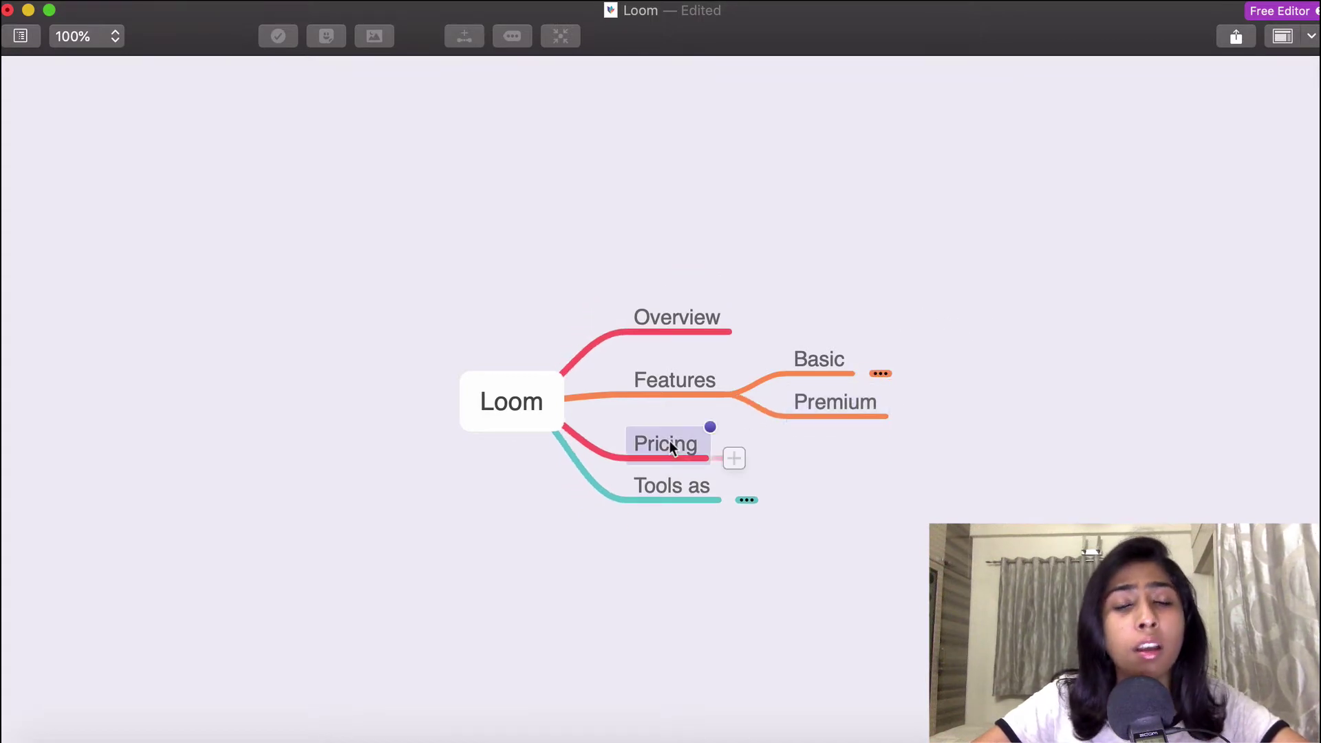
{"action": "left_click", "coordinate": [752, 500]}
{"action": "mouse_move", "coordinate": [892, 481]}
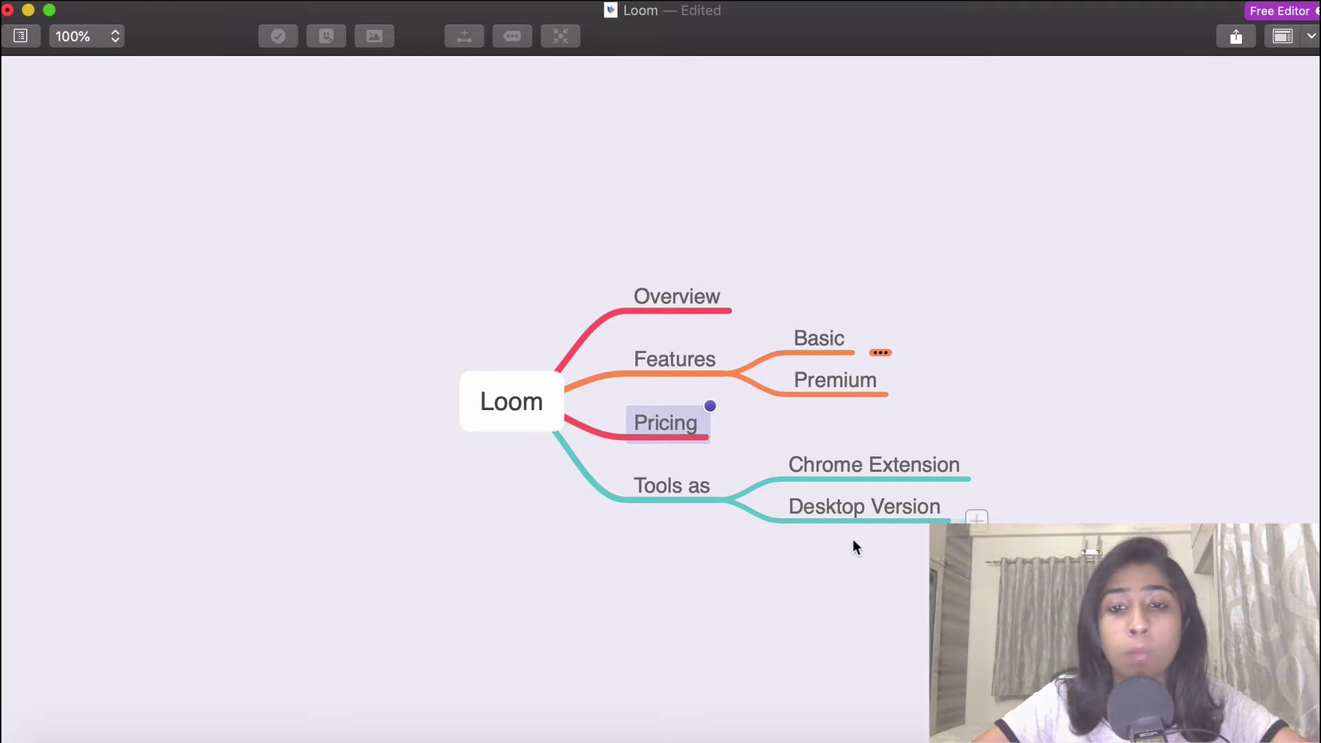
{"action": "left_click", "coordinate": [508, 572]}
{"action": "mouse_move", "coordinate": [788, 490]}
{"action": "left_click", "coordinate": [744, 500]}
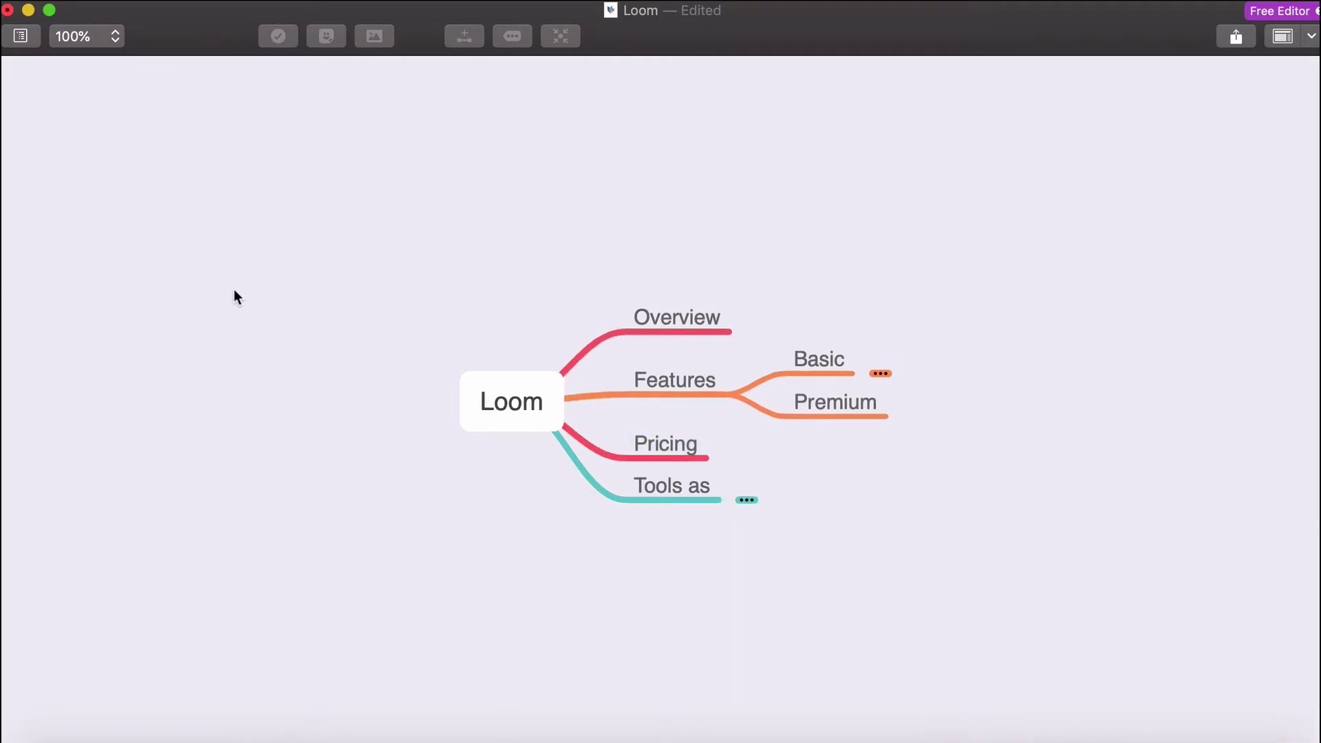
Minimize MindNode, open Loom's Pricing page, and scroll through plans and comparison table to Video Limits.
{"action": "left_click", "coordinate": [28, 11]}
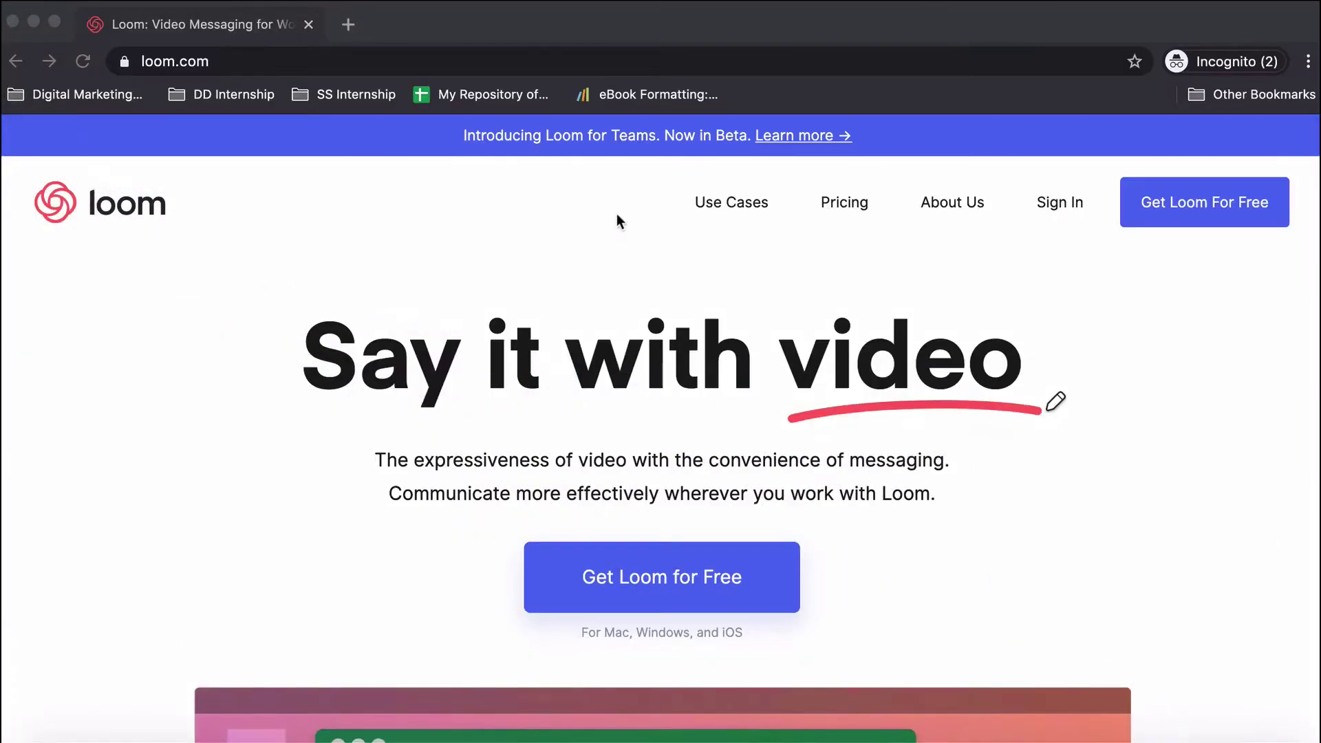
{"action": "left_click", "coordinate": [842, 203]}
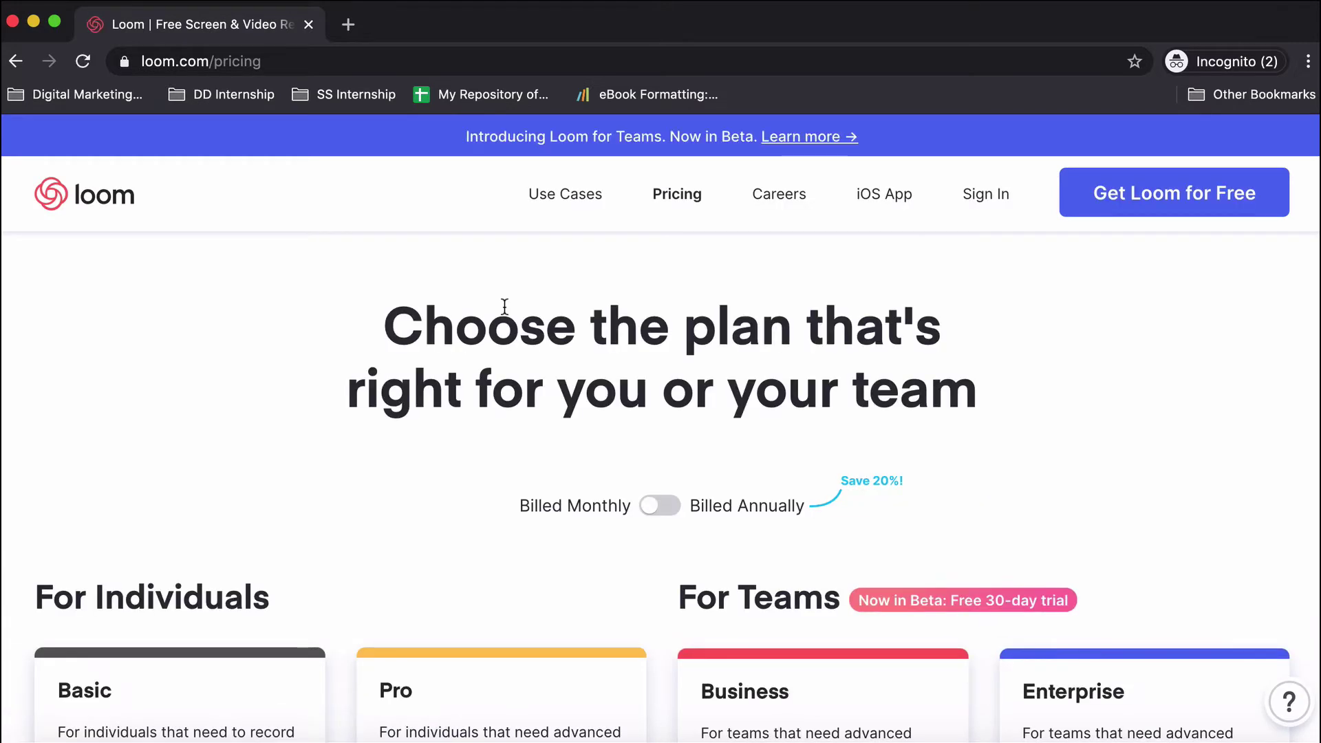
{"action": "scroll", "coordinate": [370, 548], "scroll_direction": "down", "scroll_amount": 6}
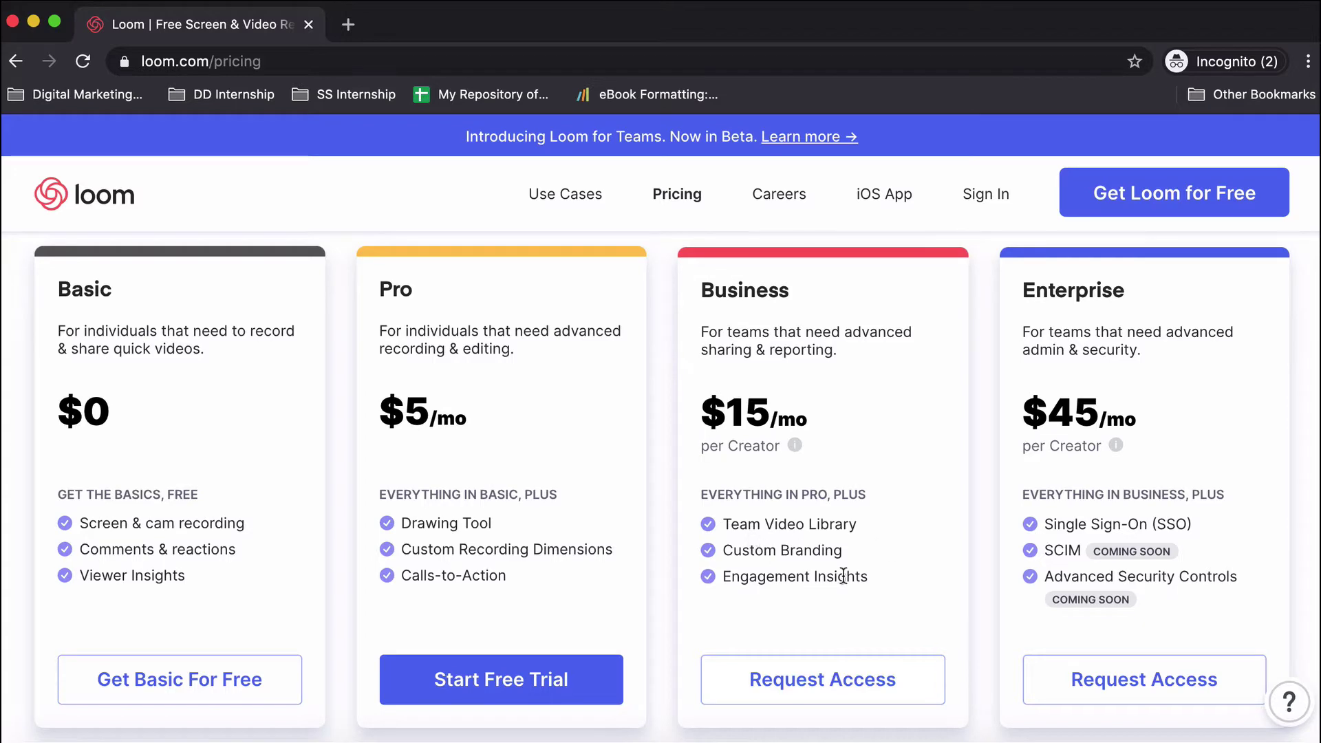
{"action": "scroll", "coordinate": [517, 582], "scroll_direction": "down", "scroll_amount": 8}
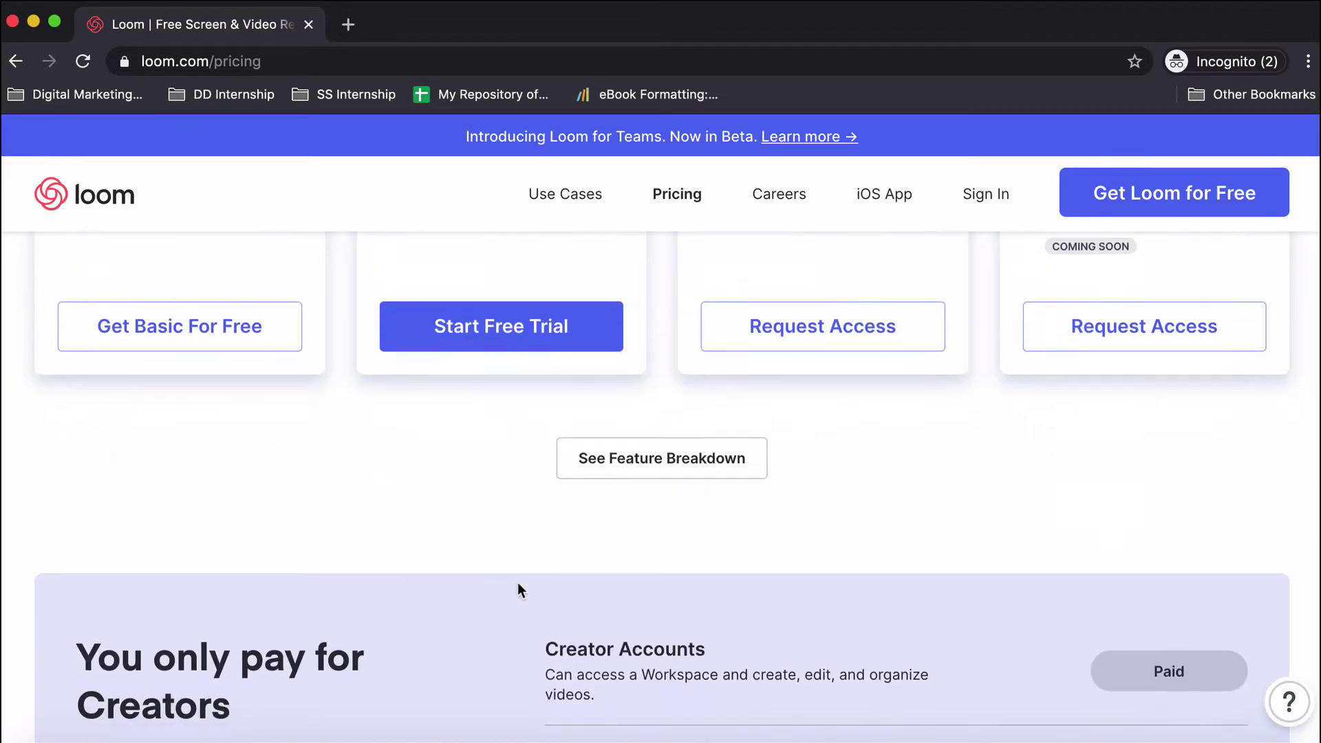
{"action": "scroll", "coordinate": [517, 582], "scroll_direction": "down", "scroll_amount": 12}
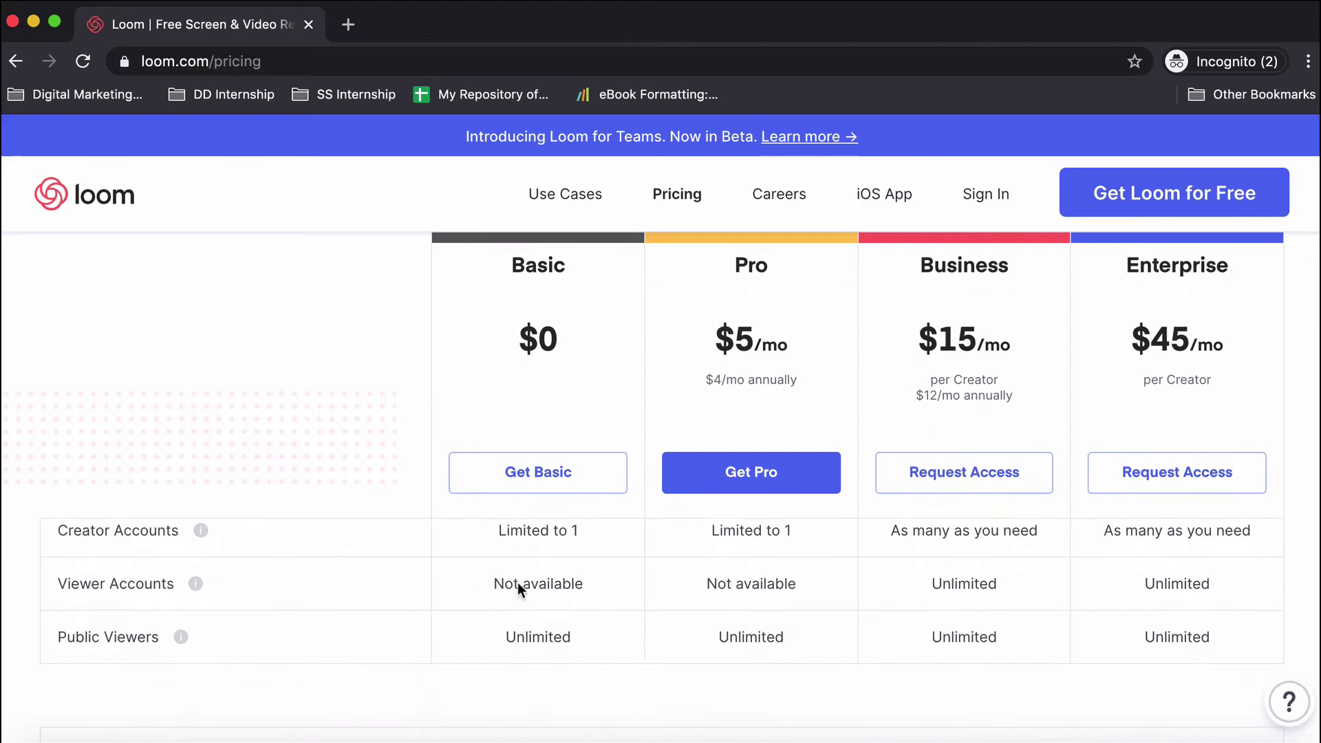
{"action": "scroll", "coordinate": [517, 582], "scroll_direction": "up", "scroll_amount": 2}
{"action": "scroll", "coordinate": [362, 491], "scroll_direction": "down", "scroll_amount": 2}
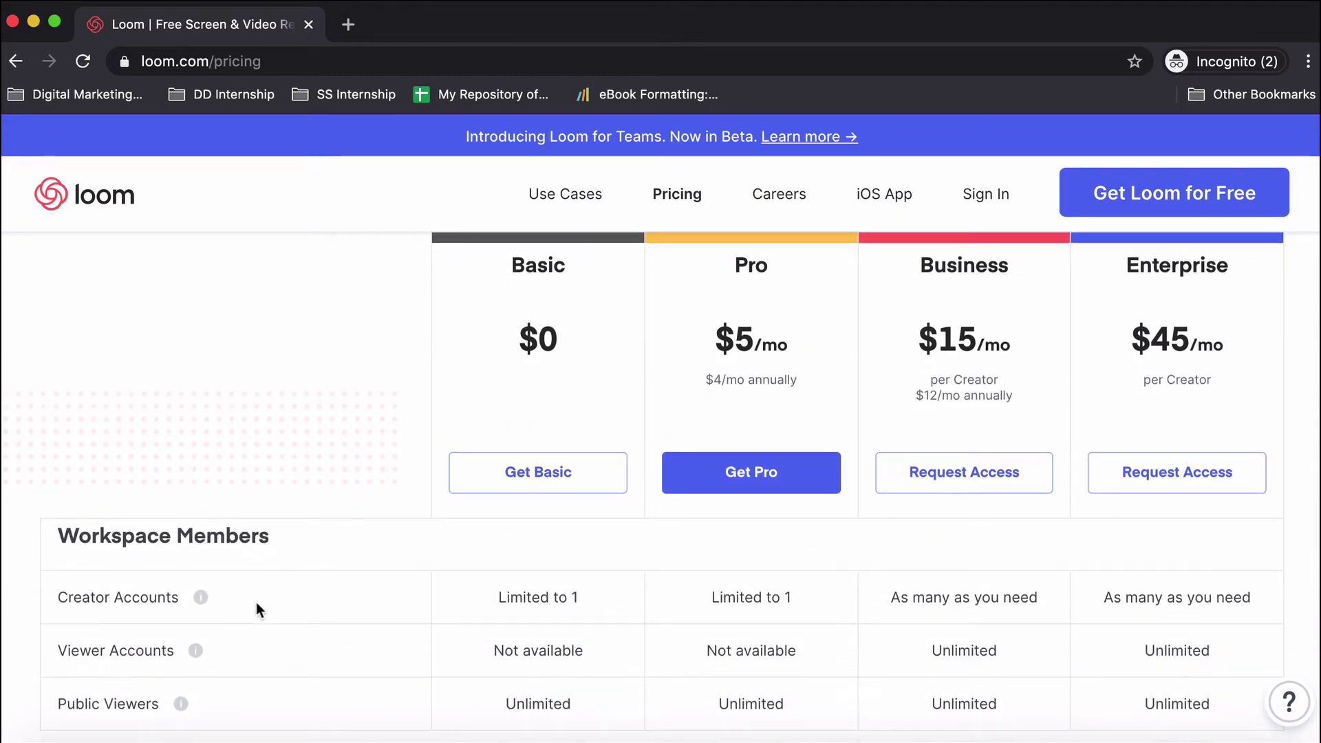
{"action": "mouse_move", "coordinate": [202, 602]}
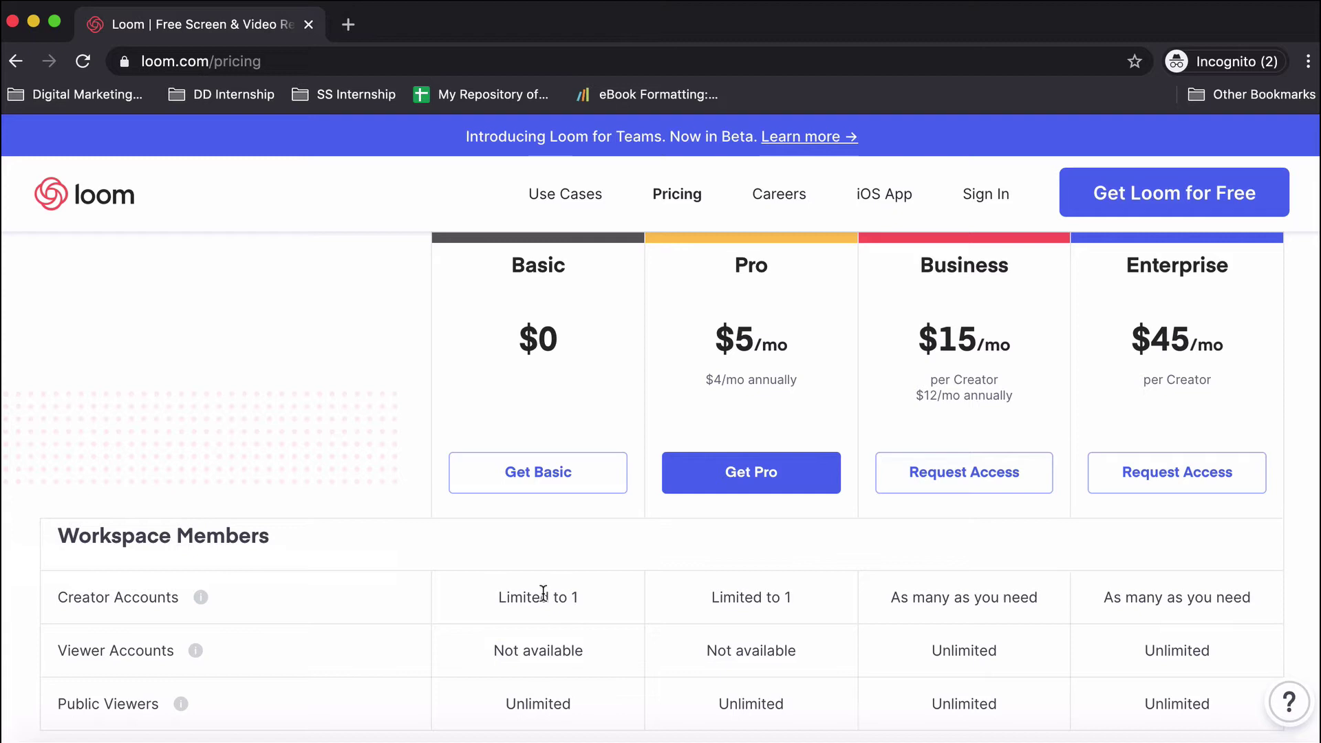
{"action": "scroll", "coordinate": [554, 651], "scroll_direction": "down", "scroll_amount": 1}
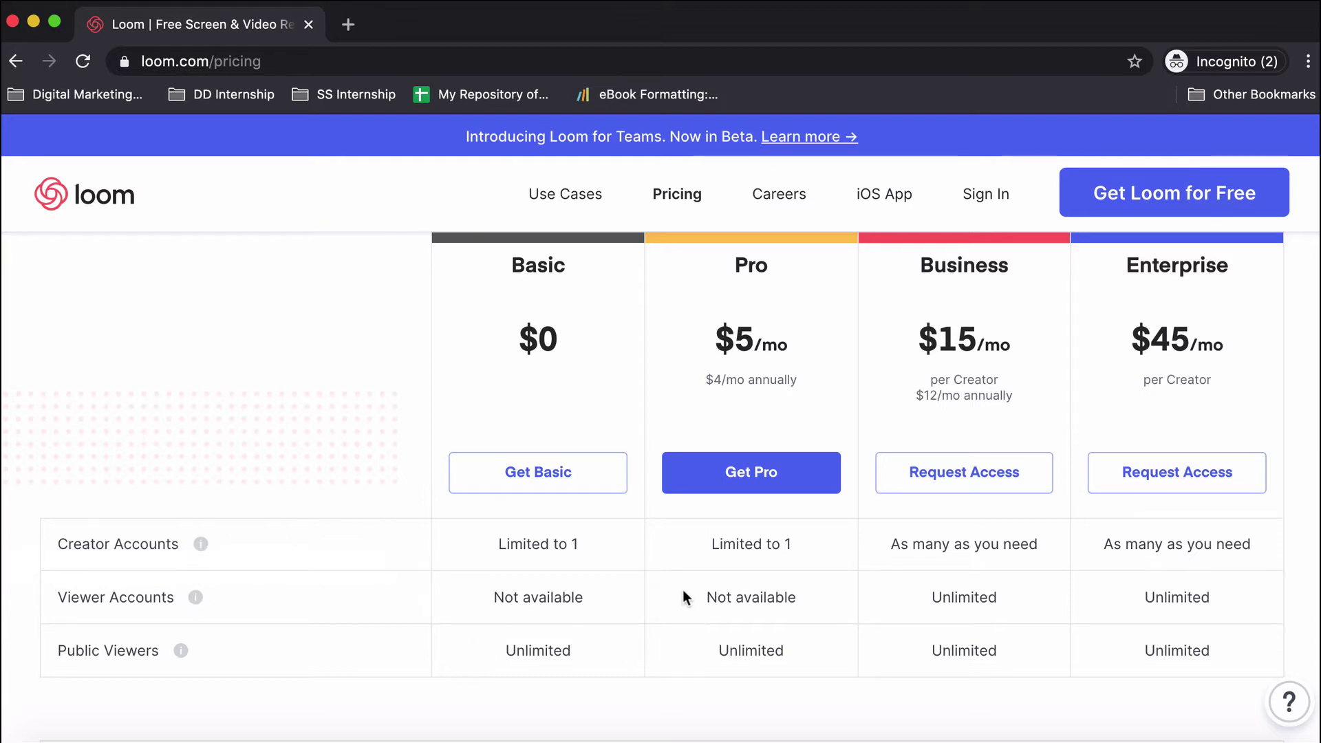
{"action": "scroll", "coordinate": [386, 651], "scroll_direction": "down", "scroll_amount": 1}
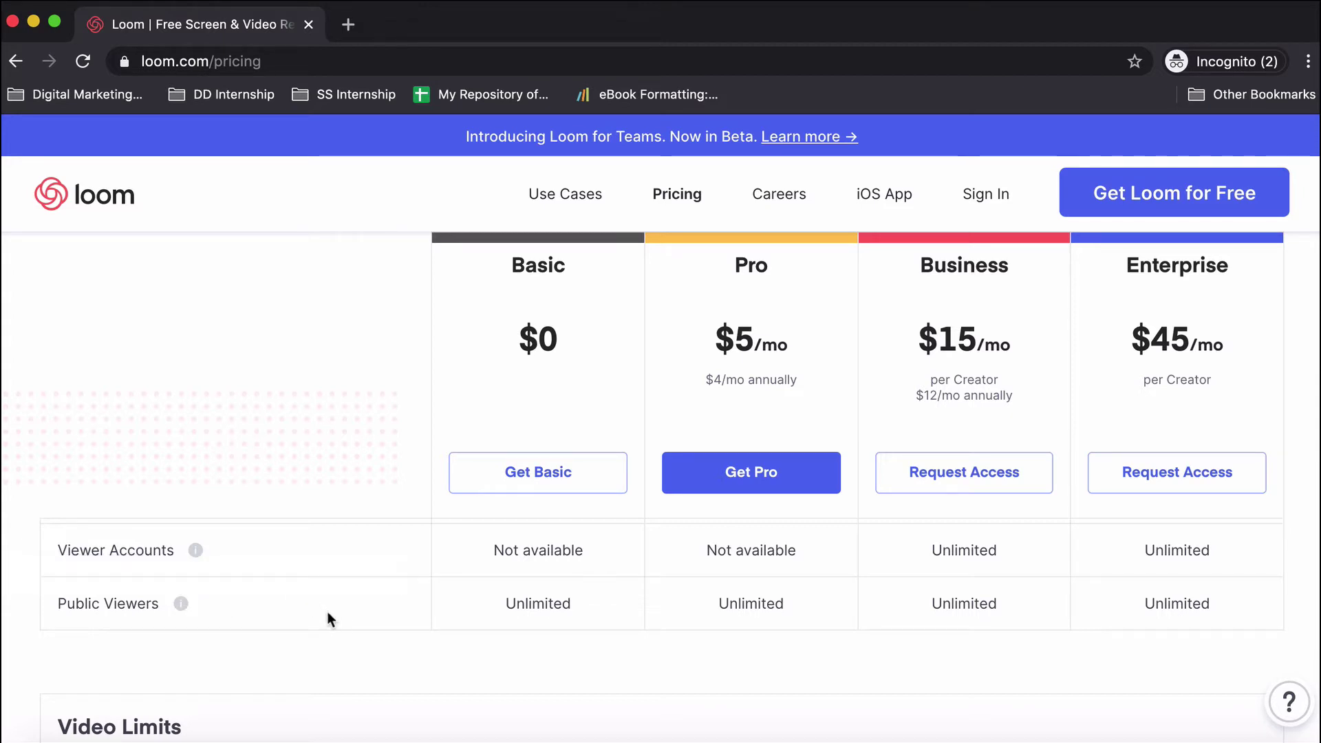
{"action": "scroll", "coordinate": [726, 616], "scroll_direction": "down", "scroll_amount": 3}
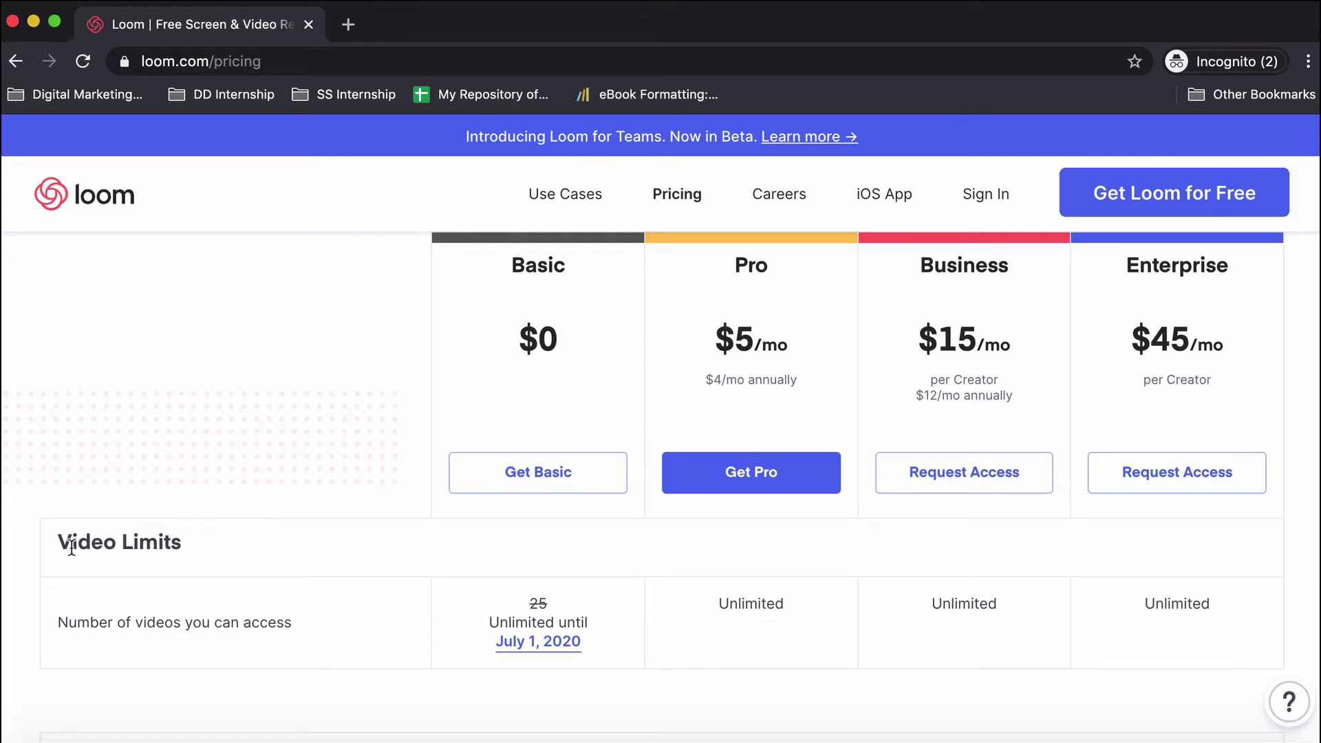
Highlight, then clear, the Video Limits and 'Number of videos you can access' text.
{"action": "left_click_drag", "start_coordinate": [58, 541], "coordinate": [225, 535]}
{"action": "left_click", "coordinate": [226, 534]}
{"action": "scroll", "coordinate": [226, 533], "scroll_direction": "up", "scroll_amount": 1}
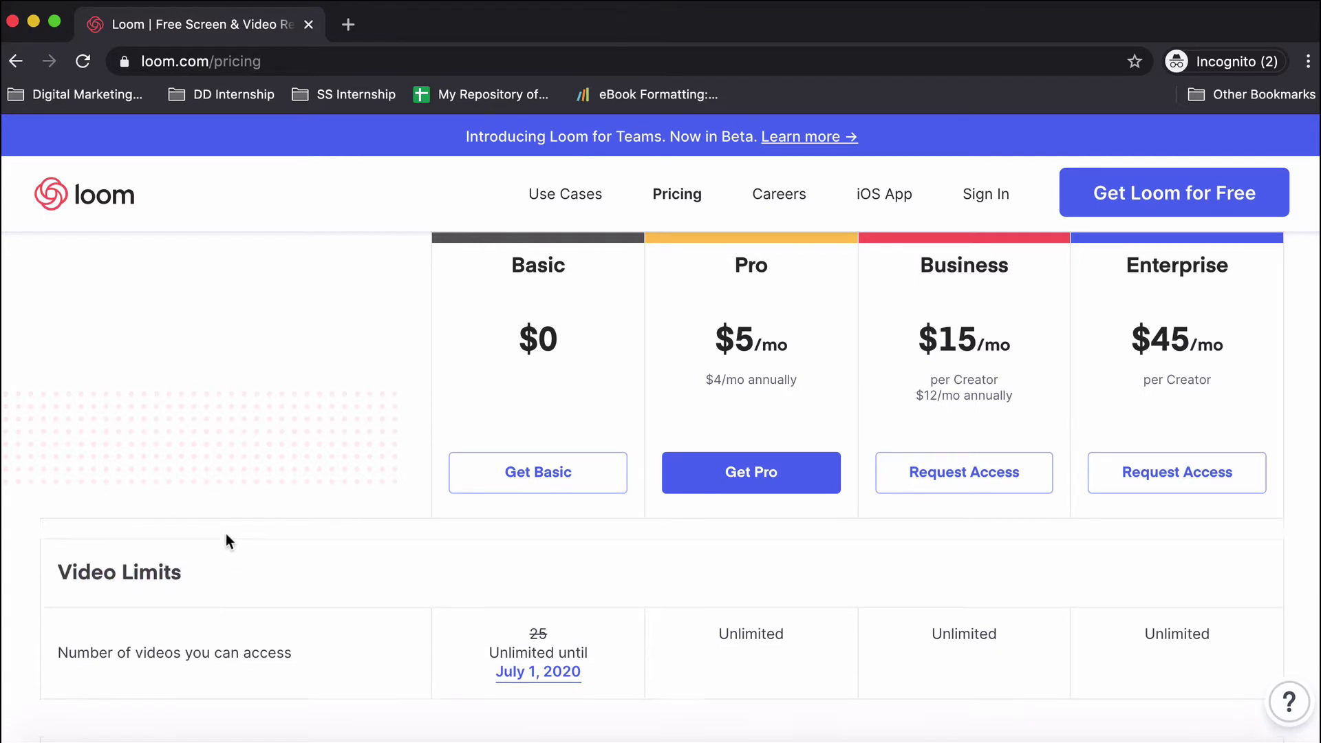
{"action": "scroll", "coordinate": [226, 540], "scroll_direction": "up", "scroll_amount": 2}
{"action": "scroll", "coordinate": [560, 633], "scroll_direction": "down", "scroll_amount": 3}
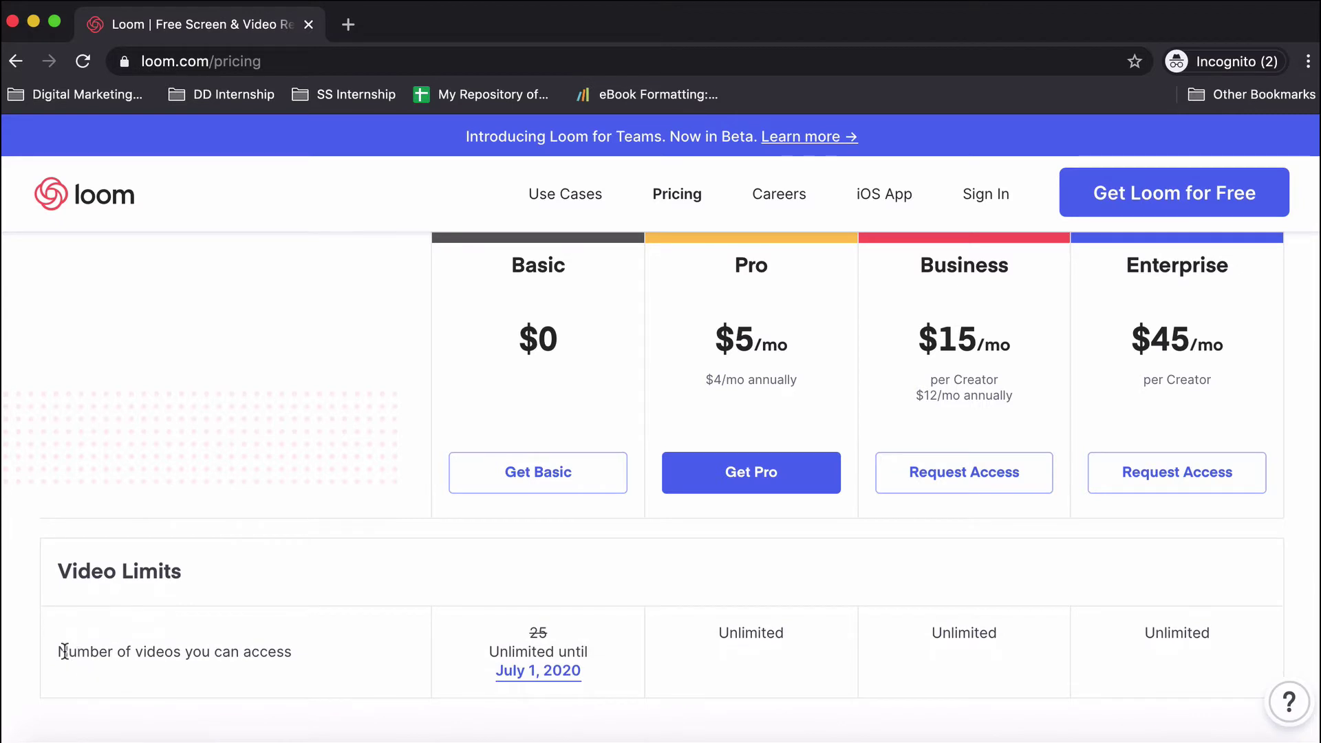
{"action": "left_click_drag", "start_coordinate": [59, 651], "coordinate": [338, 653]}
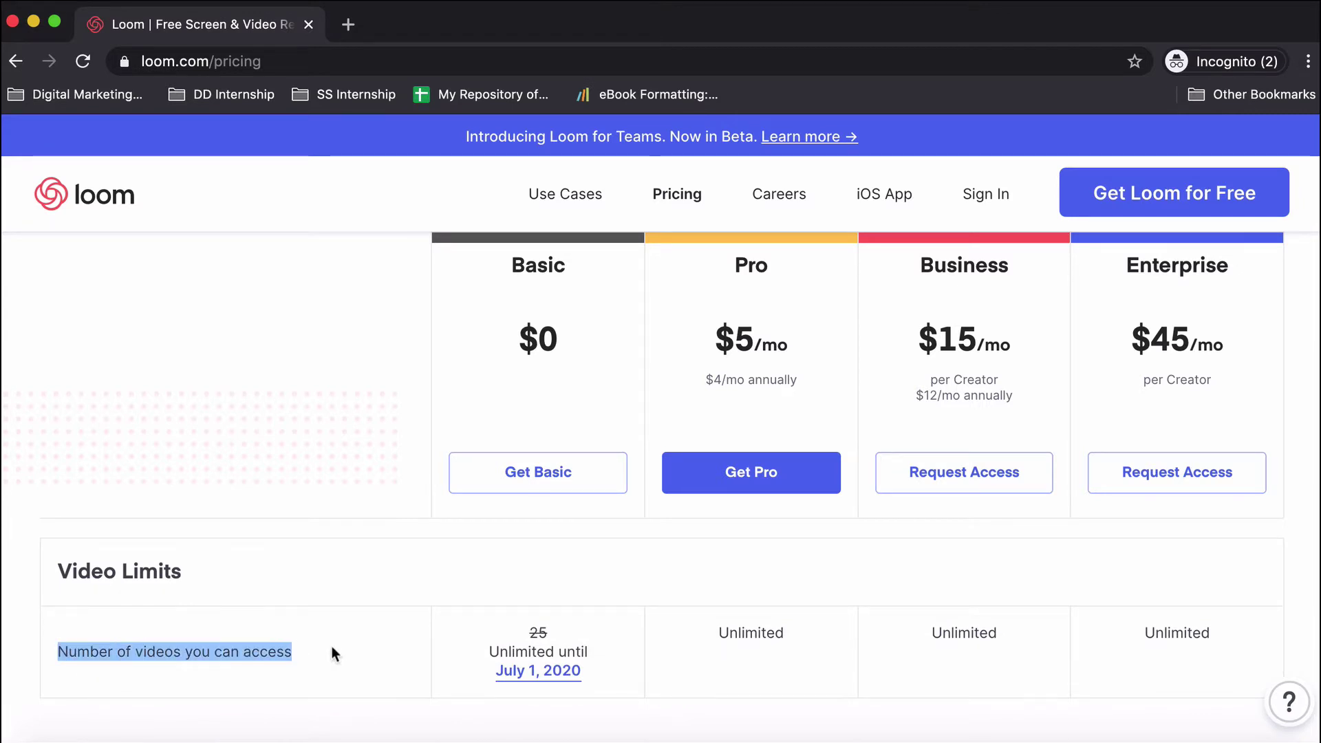
{"action": "left_click", "coordinate": [358, 657]}
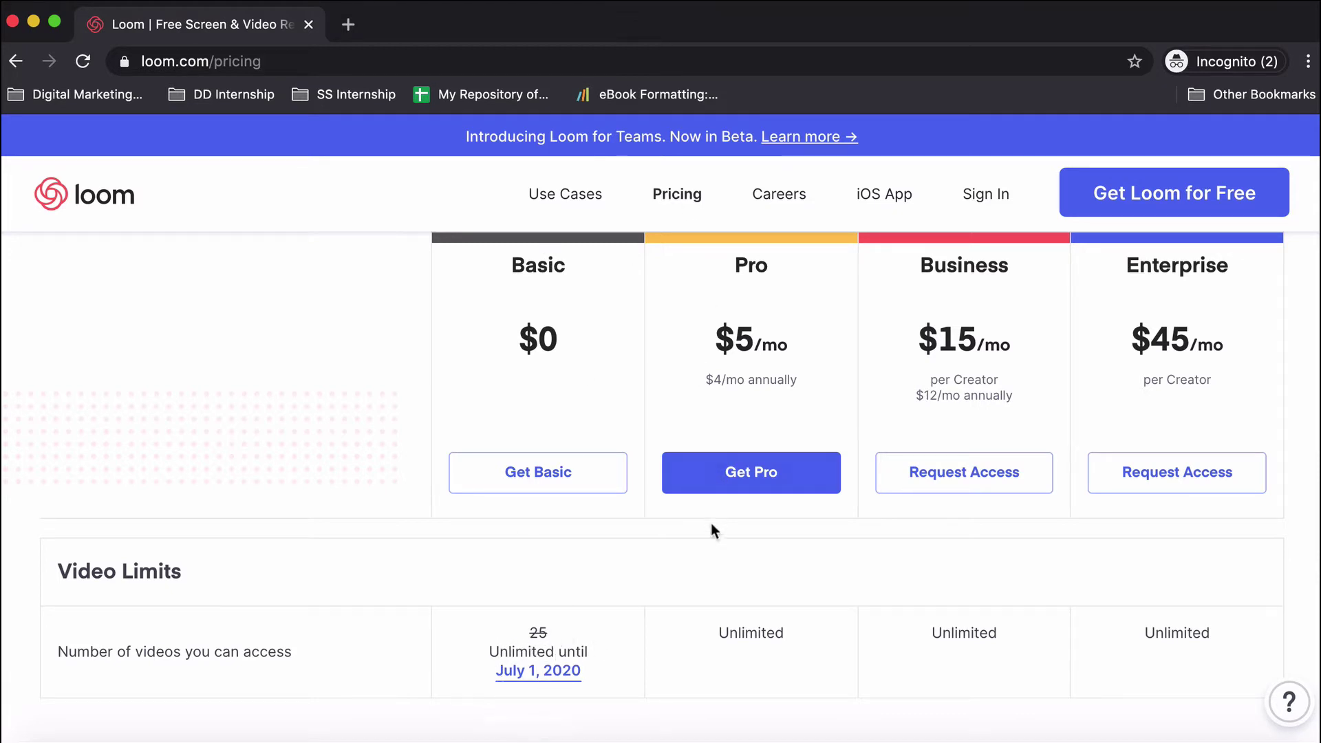
Scroll further down through the rest of the plan comparison table.
{"action": "scroll", "coordinate": [823, 592], "scroll_direction": "down", "scroll_amount": 5}
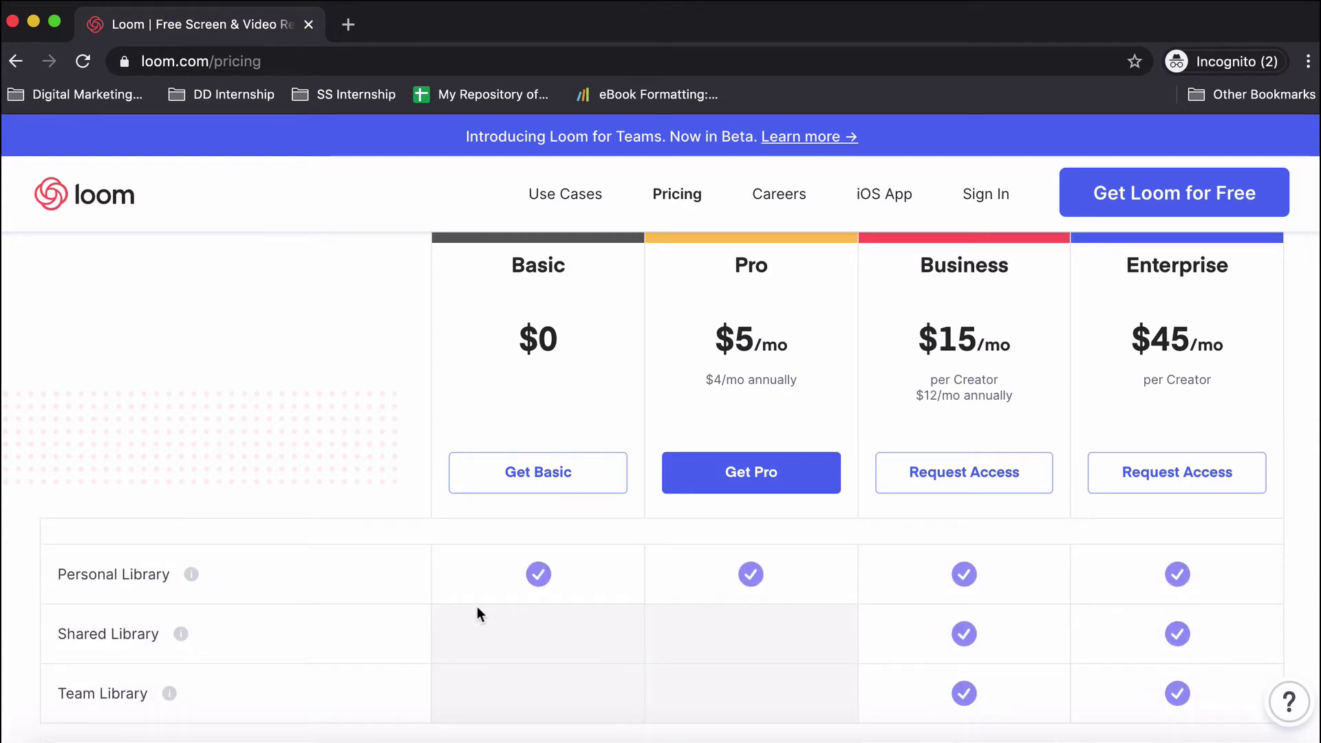
{"action": "scroll", "coordinate": [477, 605], "scroll_direction": "down", "scroll_amount": 5}
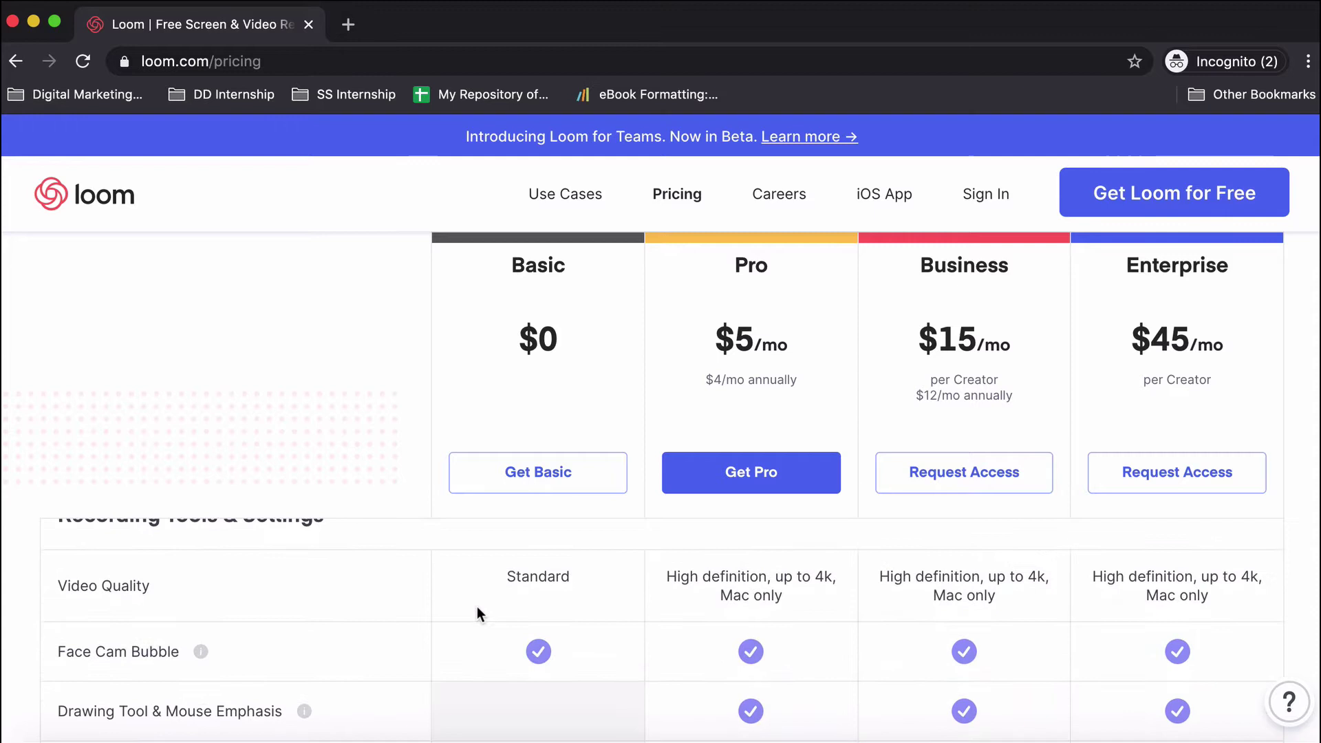
{"action": "scroll", "coordinate": [477, 607], "scroll_direction": "down", "scroll_amount": 5}
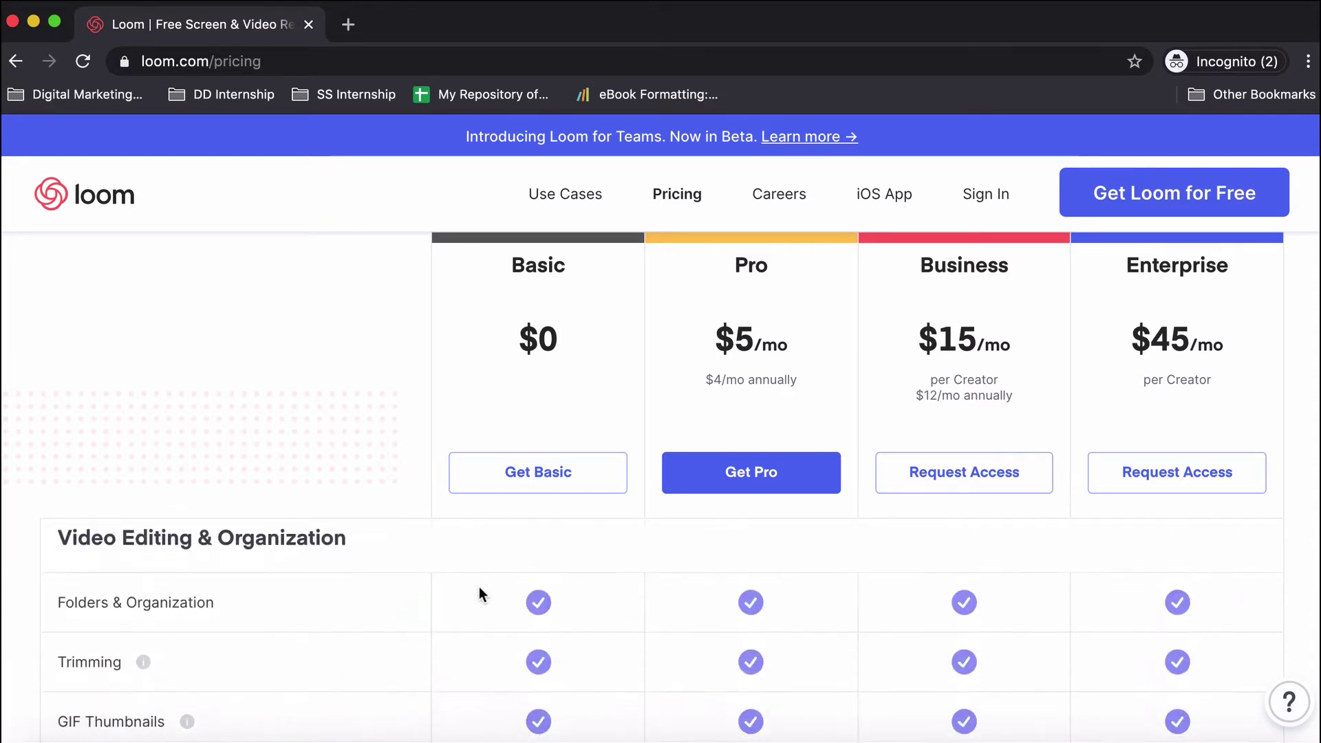
{"action": "scroll", "coordinate": [479, 593], "scroll_direction": "down", "scroll_amount": 10}
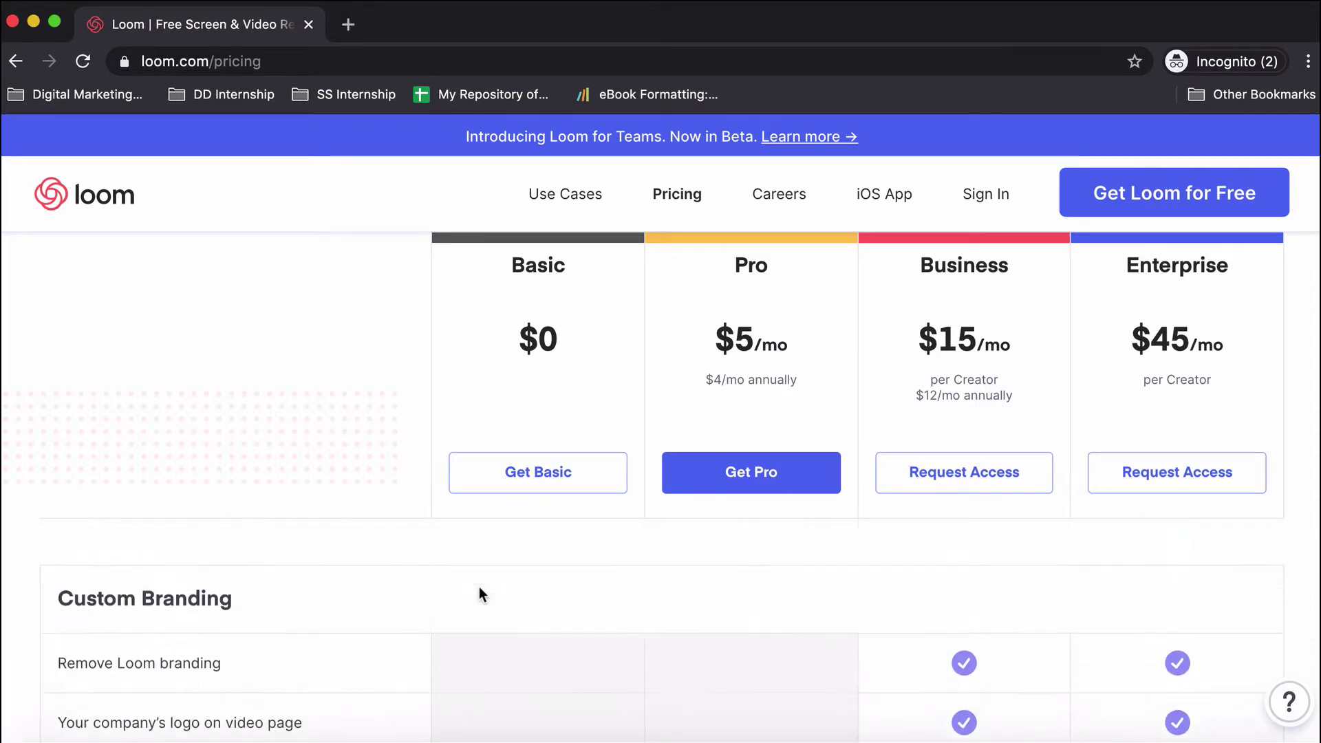
{"action": "scroll", "coordinate": [480, 593], "scroll_direction": "down", "scroll_amount": 10}
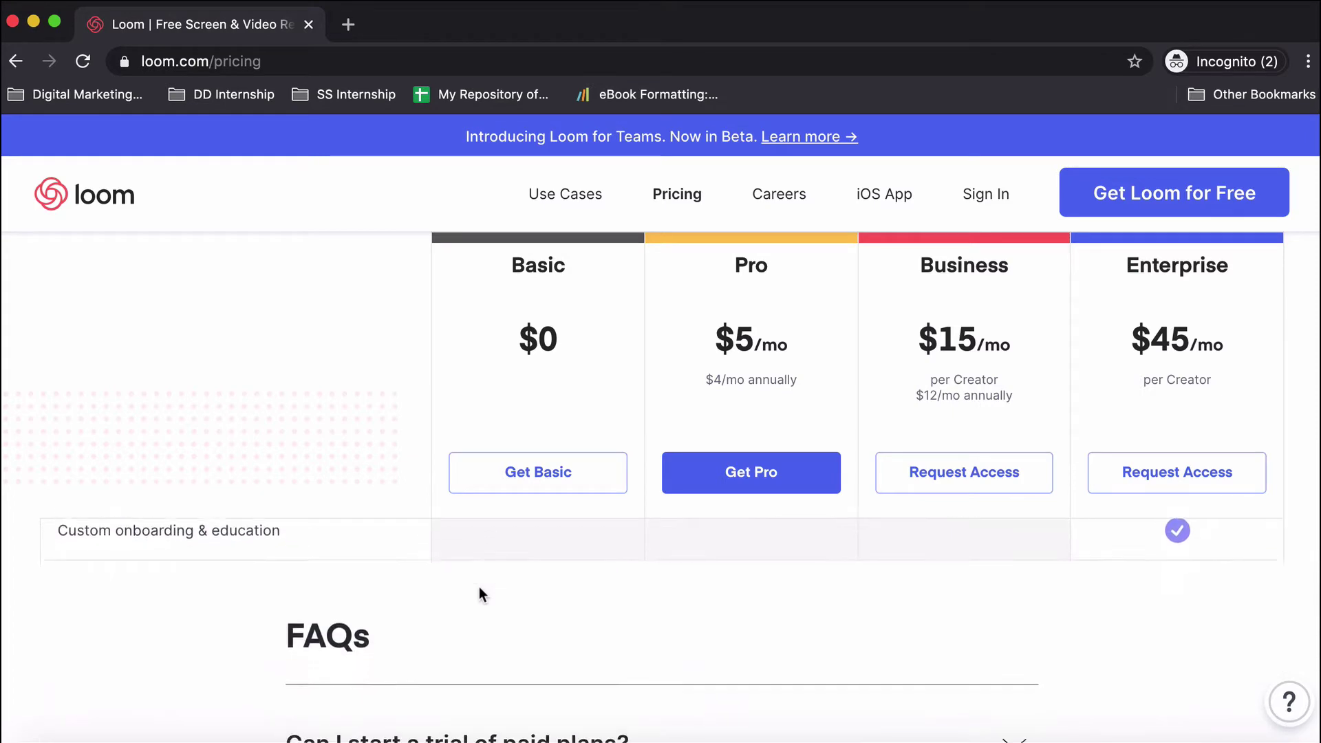
{"action": "scroll", "coordinate": [479, 593], "scroll_direction": "down", "scroll_amount": 5}
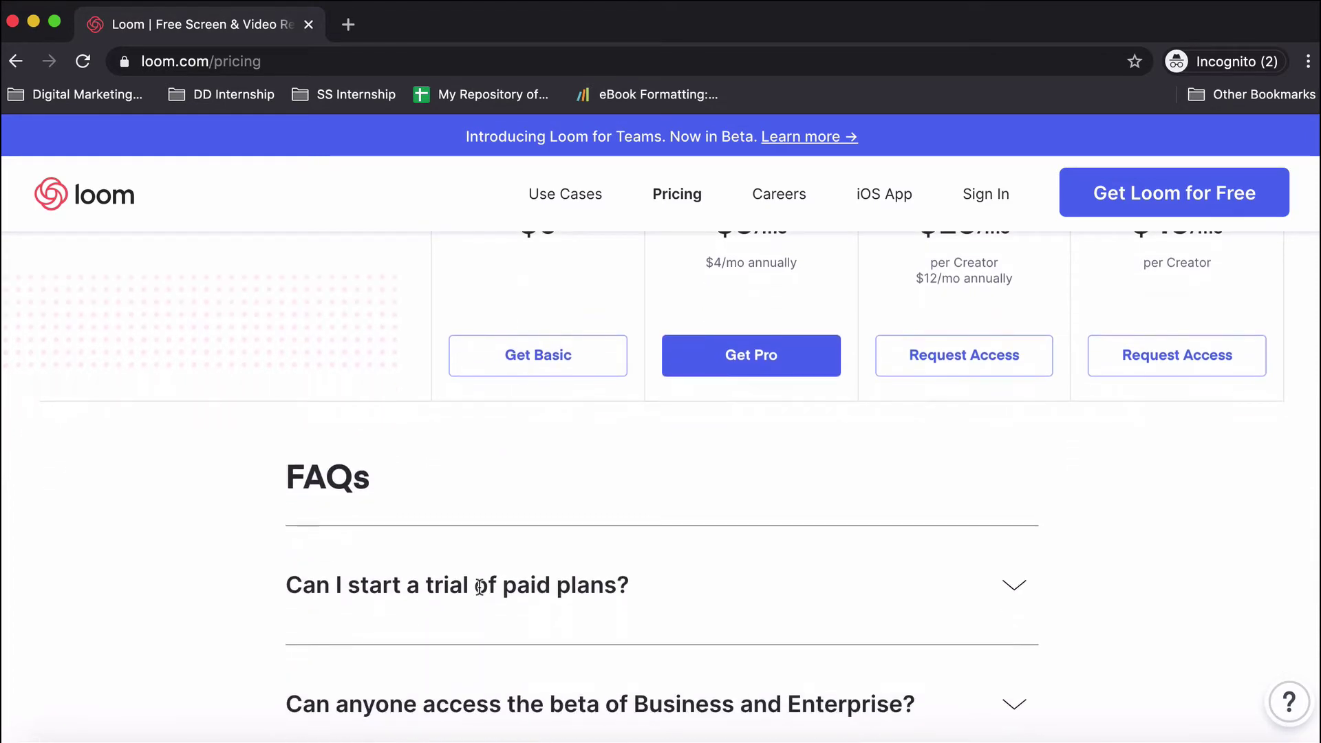
{"action": "scroll", "coordinate": [480, 586], "scroll_direction": "up", "scroll_amount": 20}
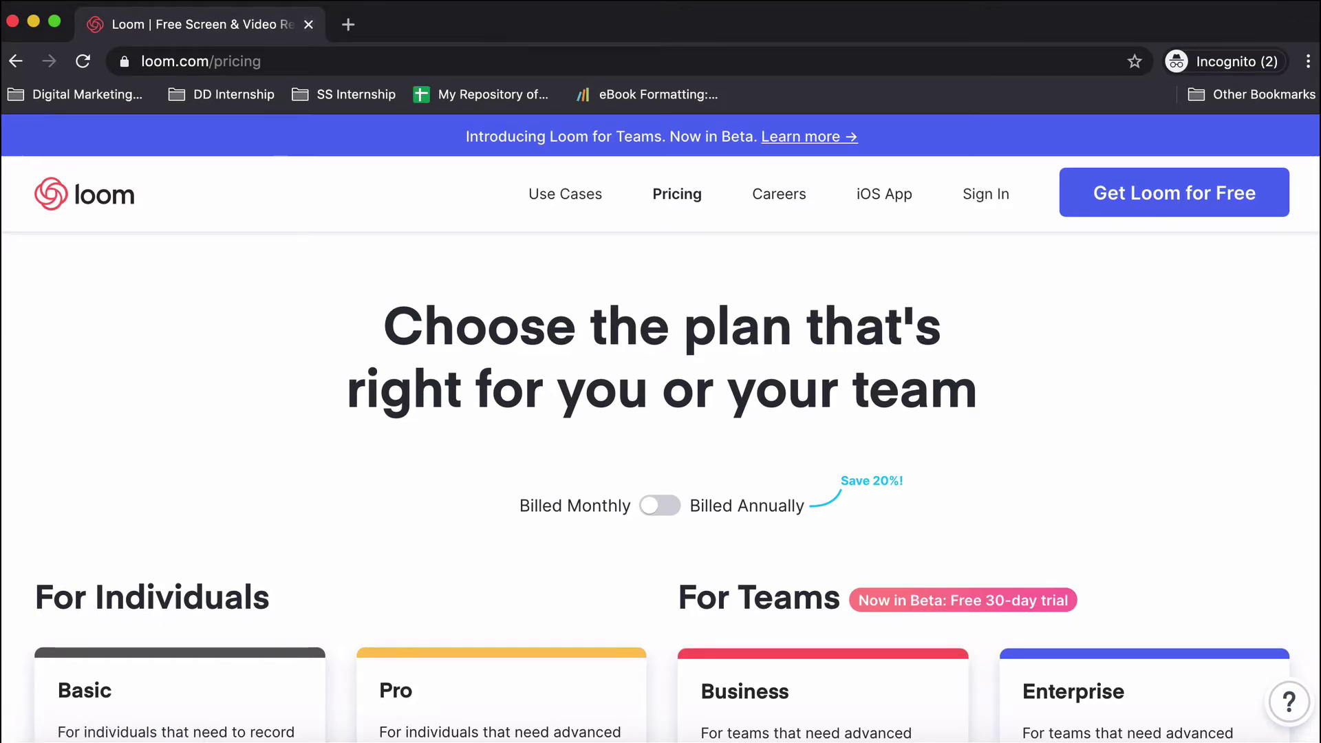
Open a new Chrome window under another profile and go to loom.com.
{"action": "left_click", "coordinate": [440, 7]}
{"action": "left_click", "coordinate": [504, 153]}
{"action": "type", "text": "loom.com"}
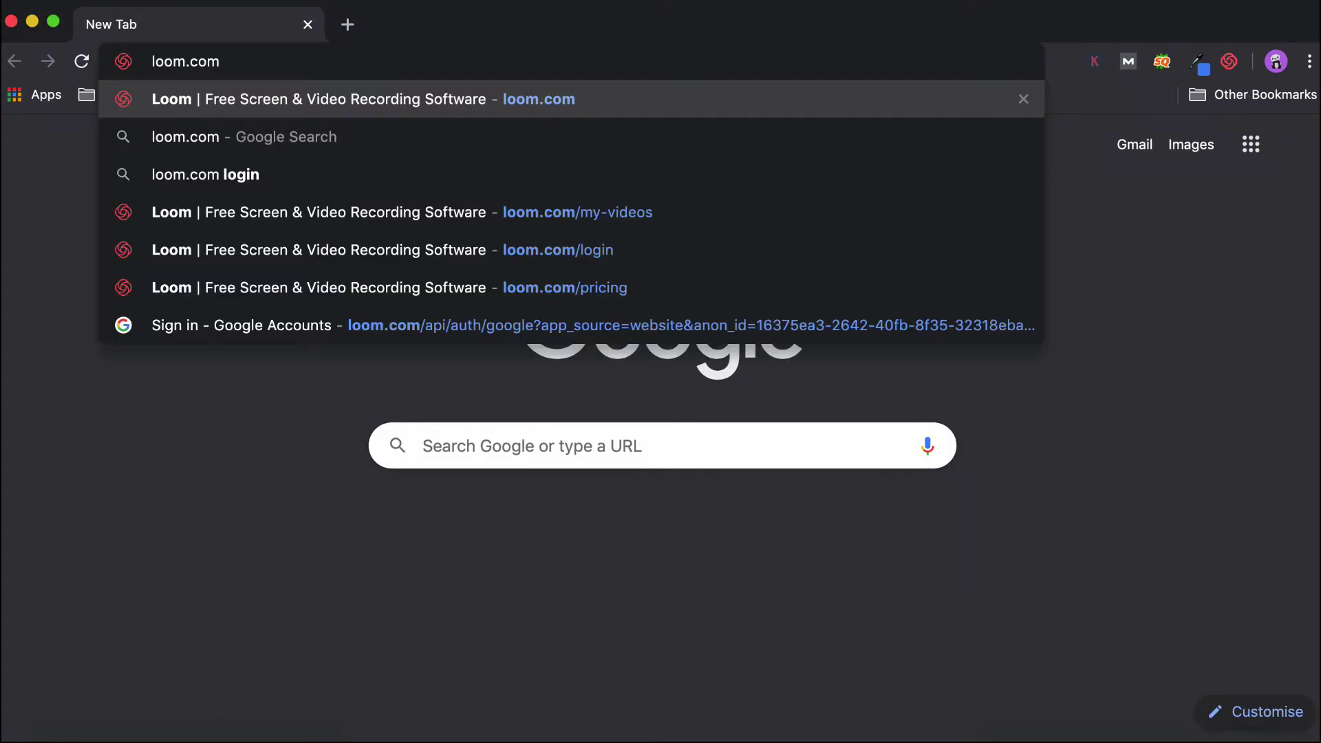
{"action": "key", "text": "Return"}
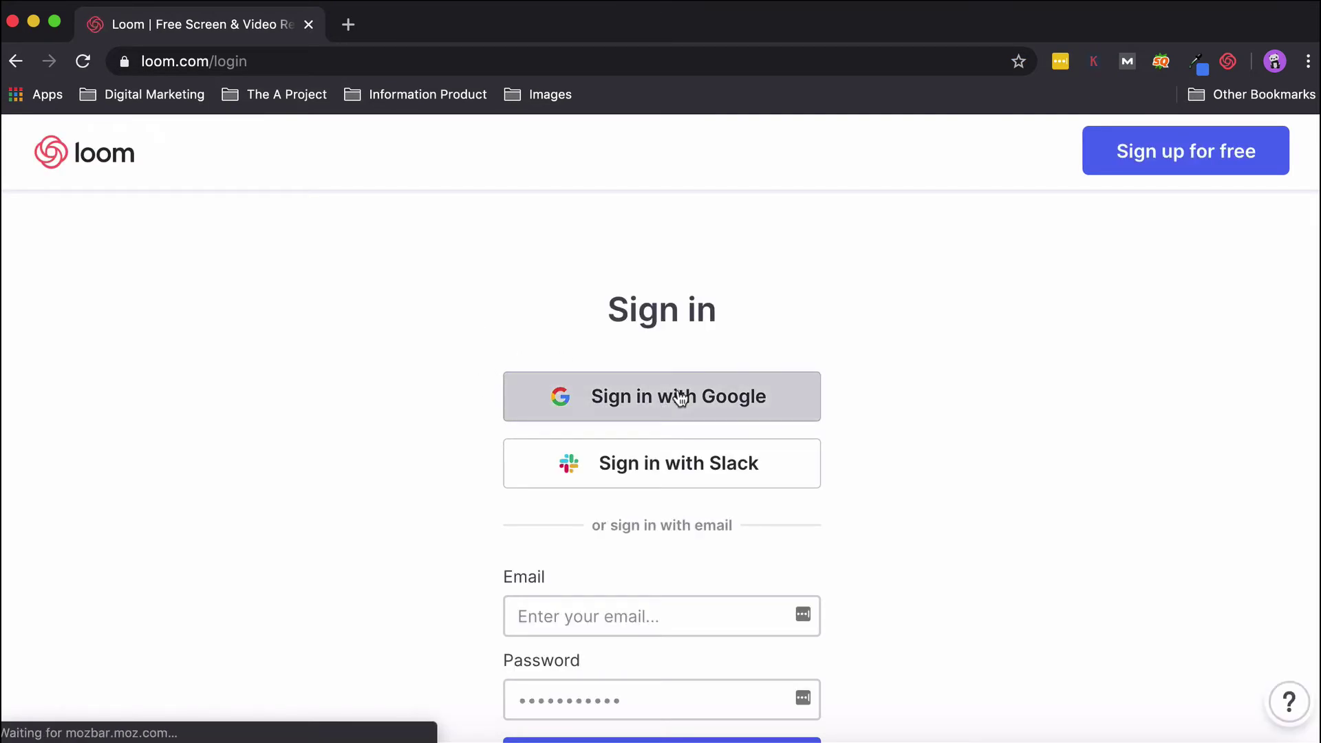
Sign in to Loom with the chosen Google account and accept the terms of service.
{"action": "left_click", "coordinate": [679, 397]}
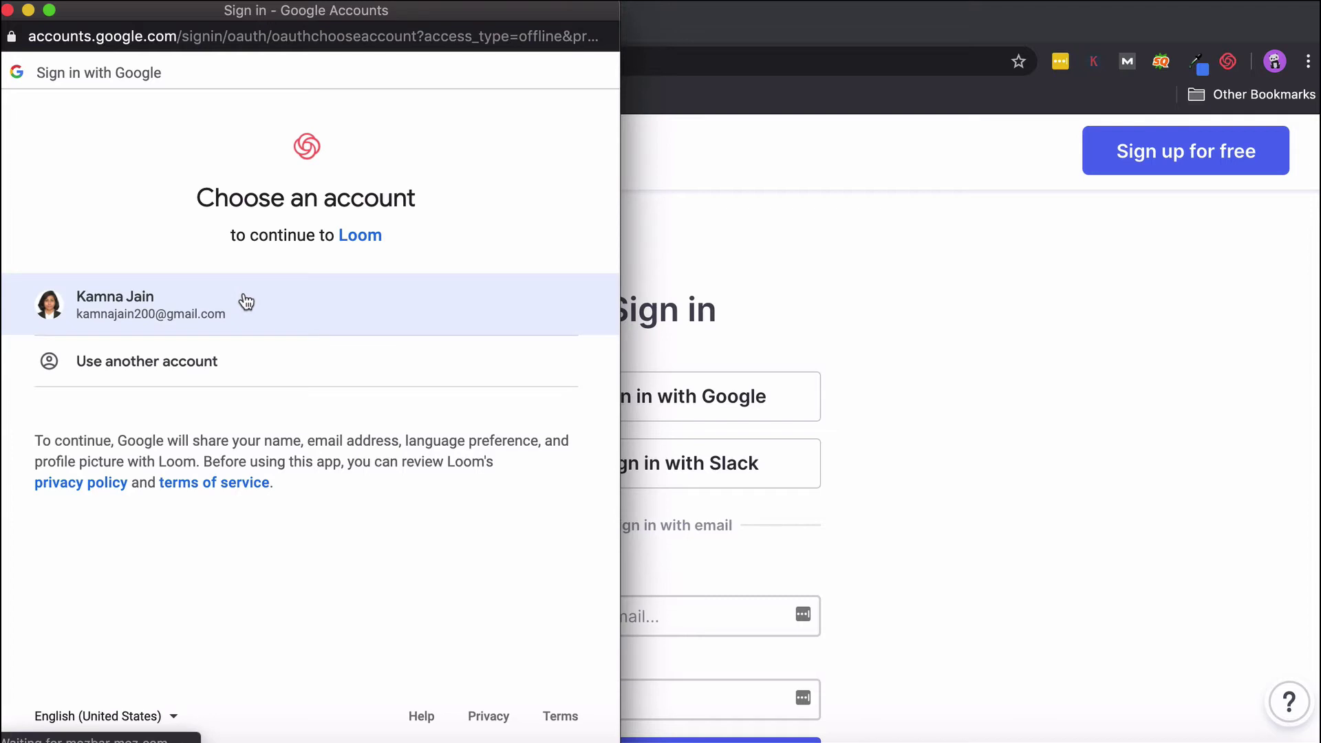
{"action": "left_click", "coordinate": [245, 301]}
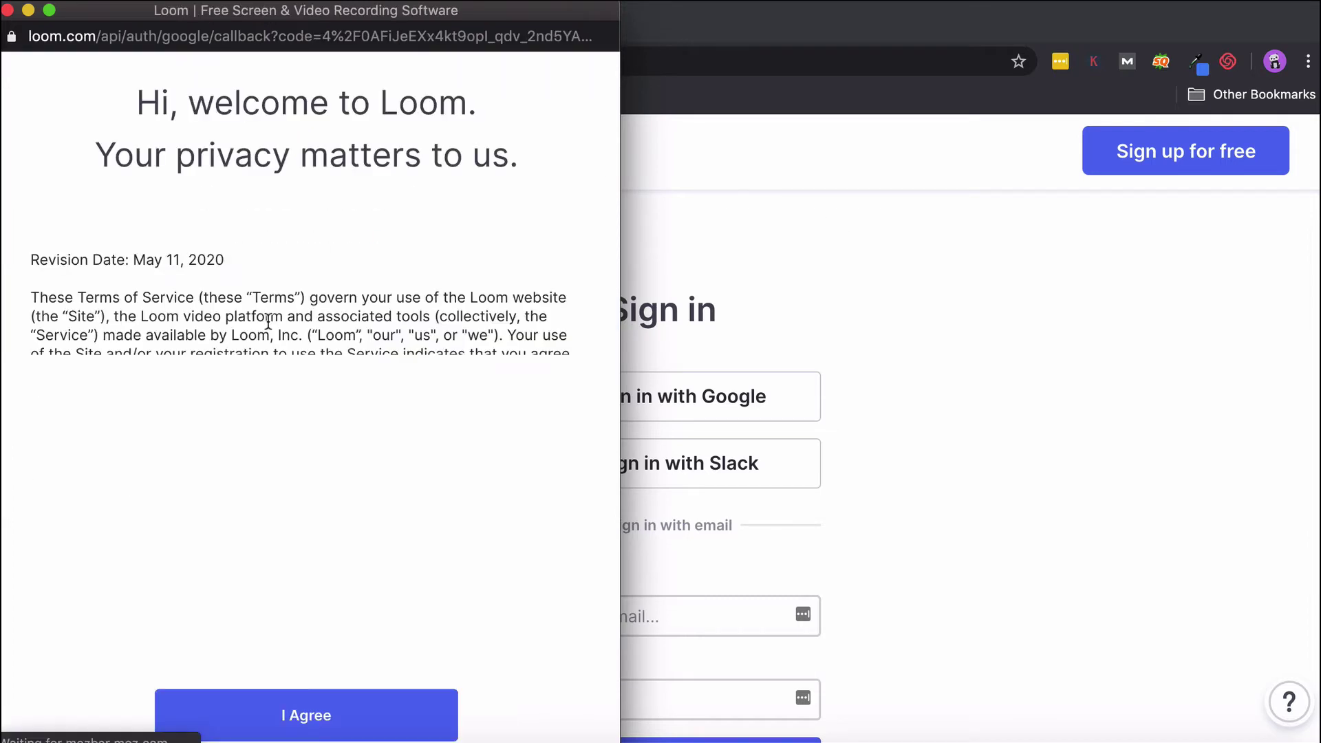
{"action": "left_click", "coordinate": [340, 719]}
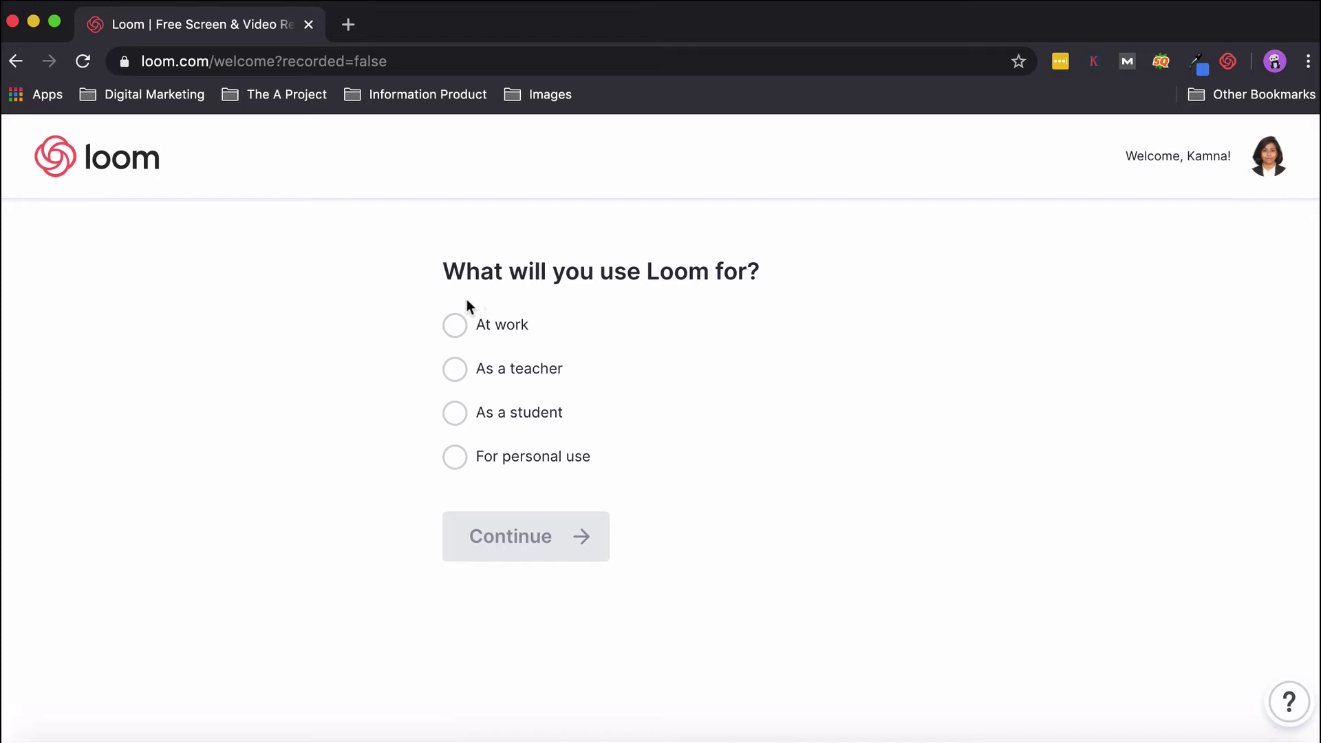
Answer that Loom is for work, shared with customers and team, at company 'Pix'.
{"action": "left_click", "coordinate": [451, 326]}
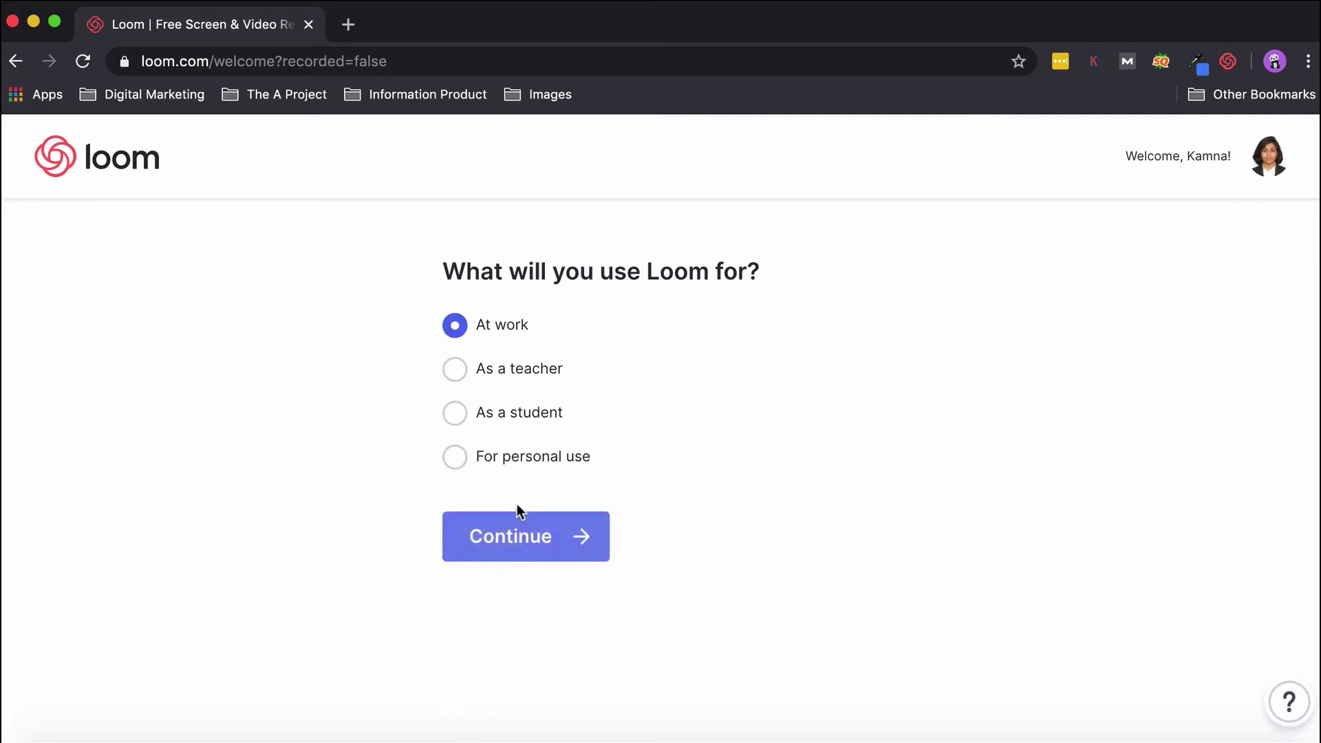
{"action": "left_click", "coordinate": [509, 536]}
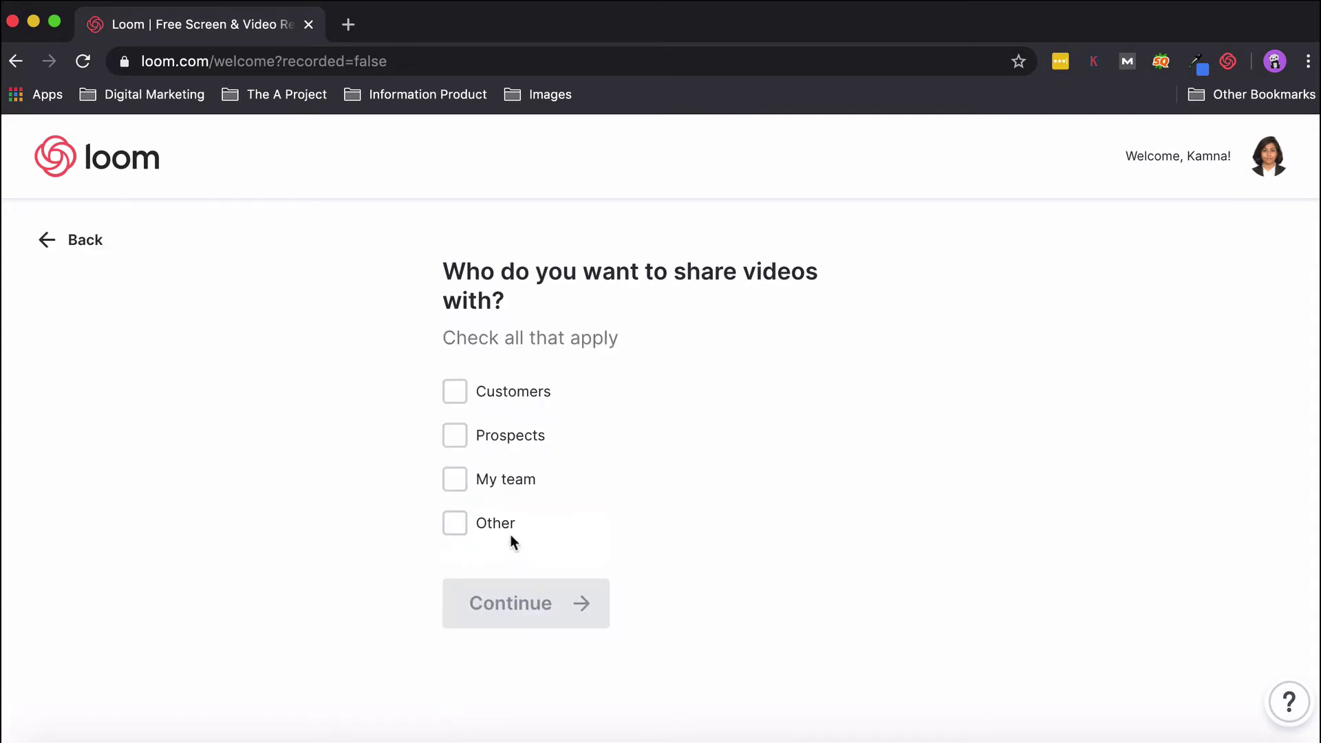
{"action": "left_click", "coordinate": [454, 390]}
{"action": "left_click", "coordinate": [454, 480]}
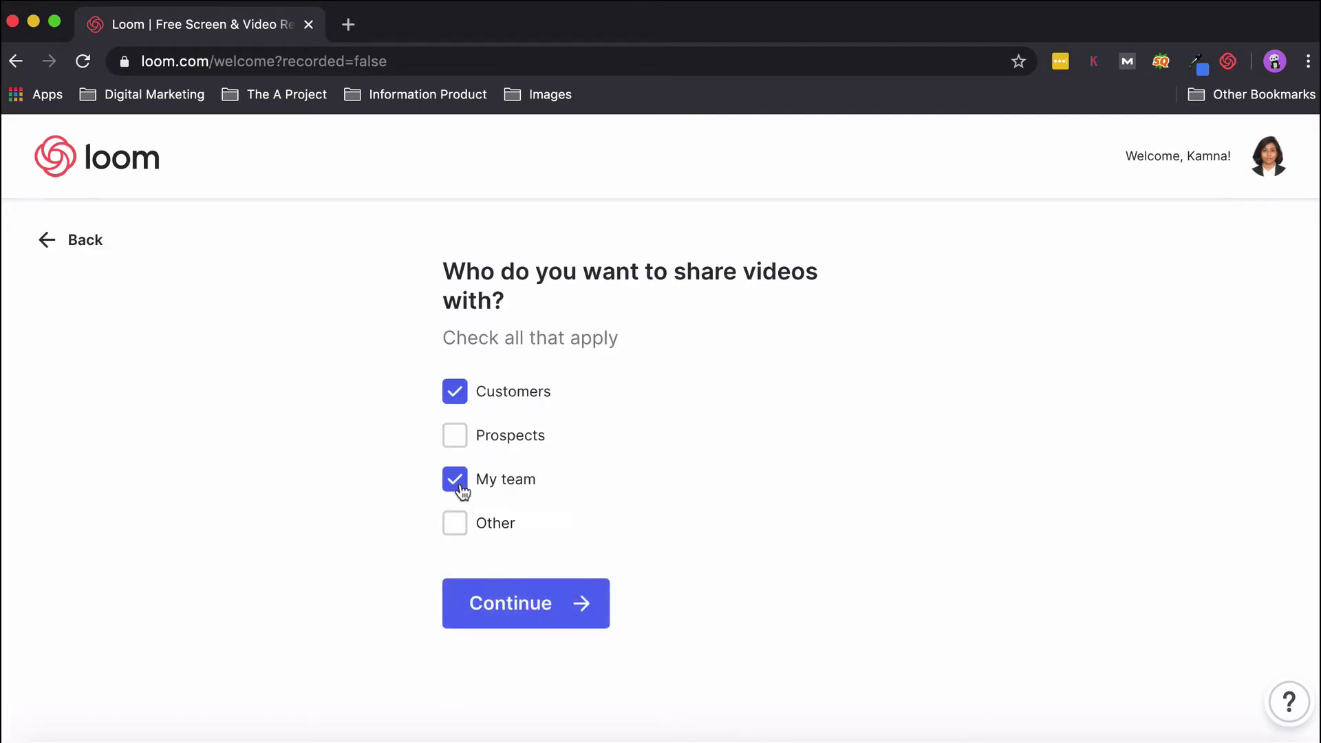
{"action": "left_click", "coordinate": [488, 610]}
{"action": "left_click", "coordinate": [507, 347]}
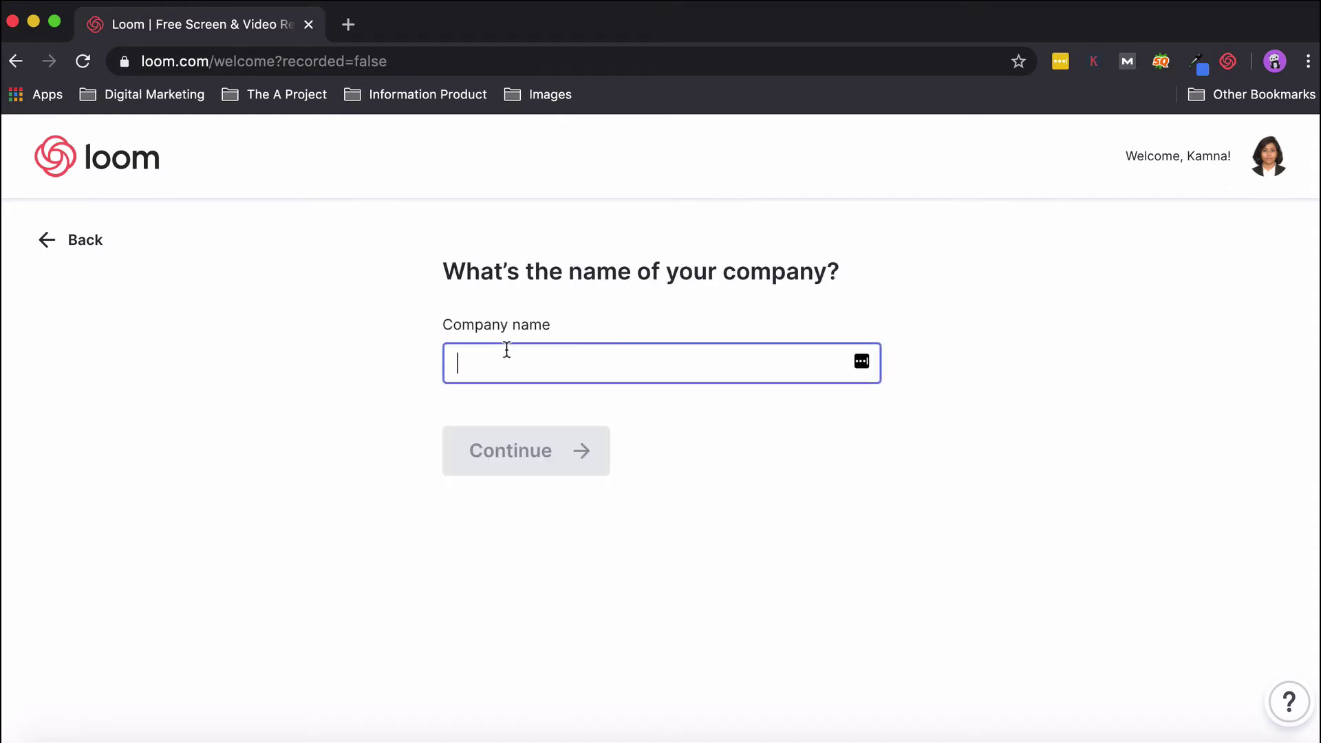
{"action": "type", "text": "Pixeltrack"}
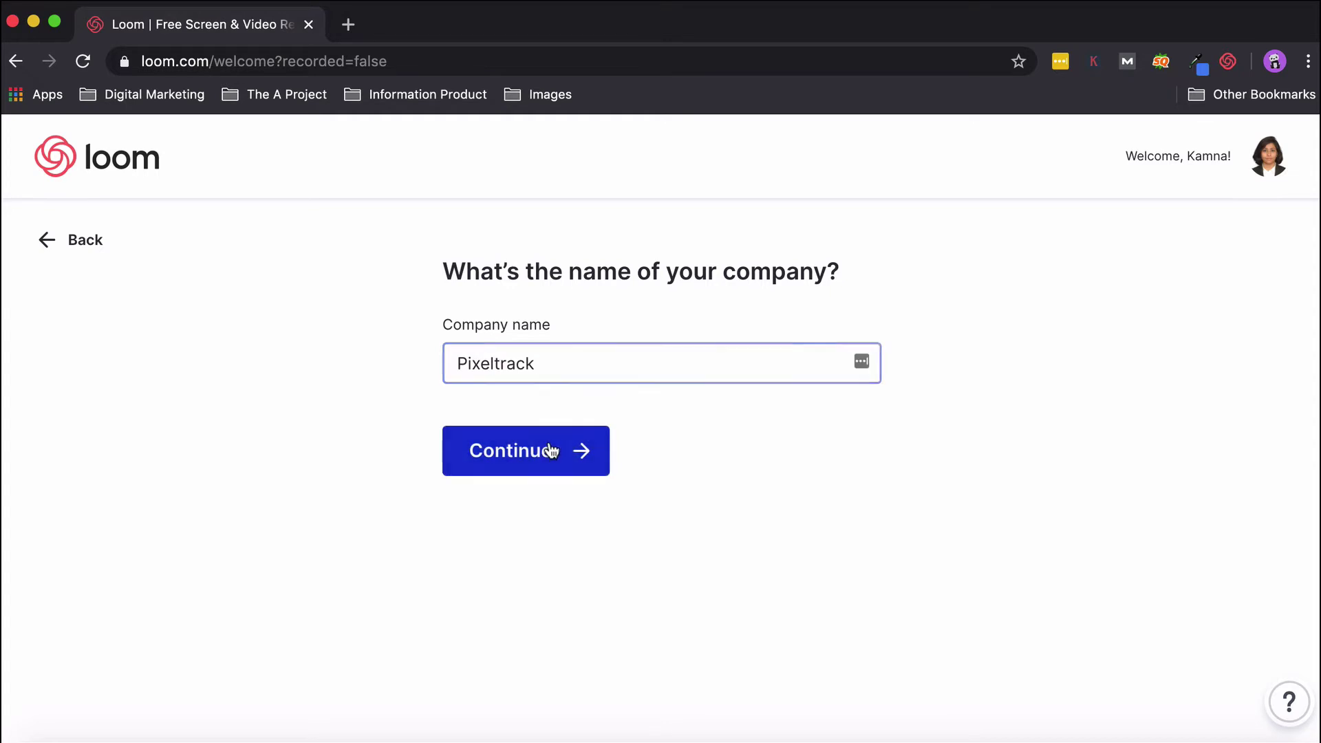
{"action": "left_click", "coordinate": [551, 451]}
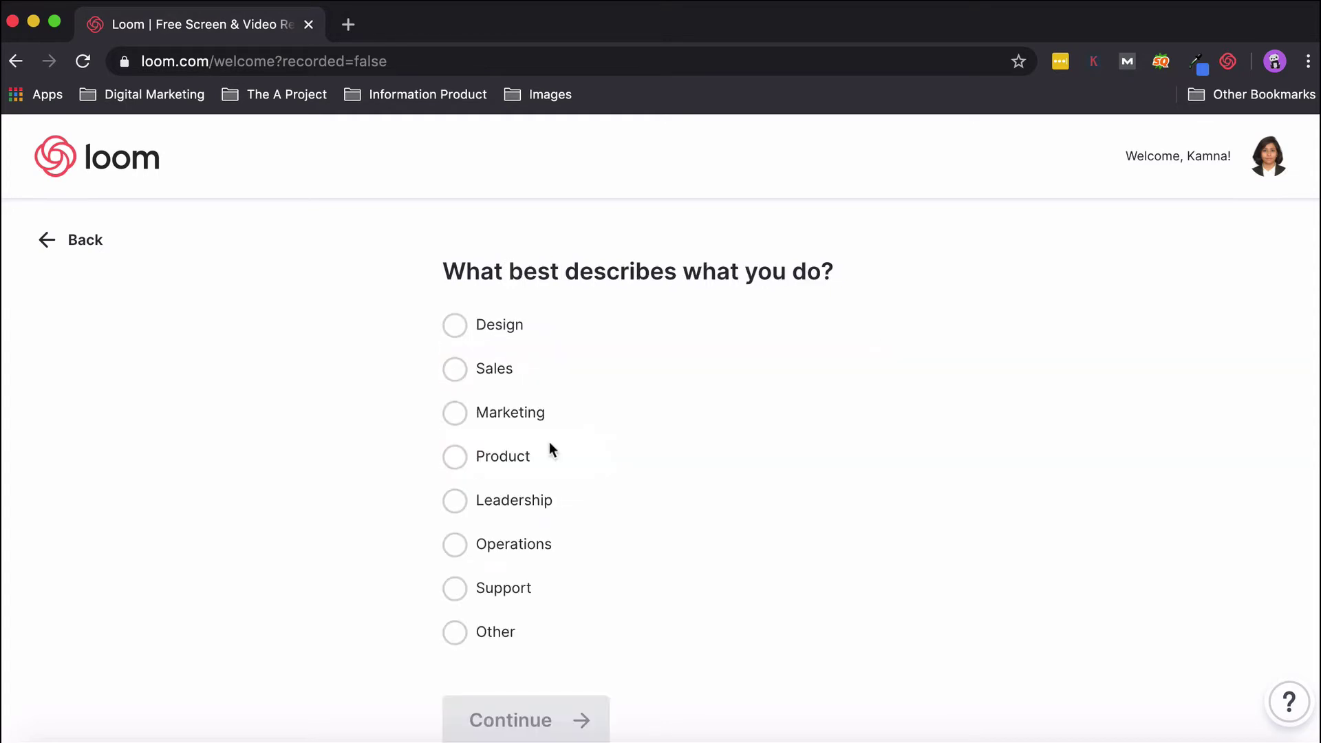
Choose Marketing as the role and 1-10 as the company size.
{"action": "left_click", "coordinate": [452, 406]}
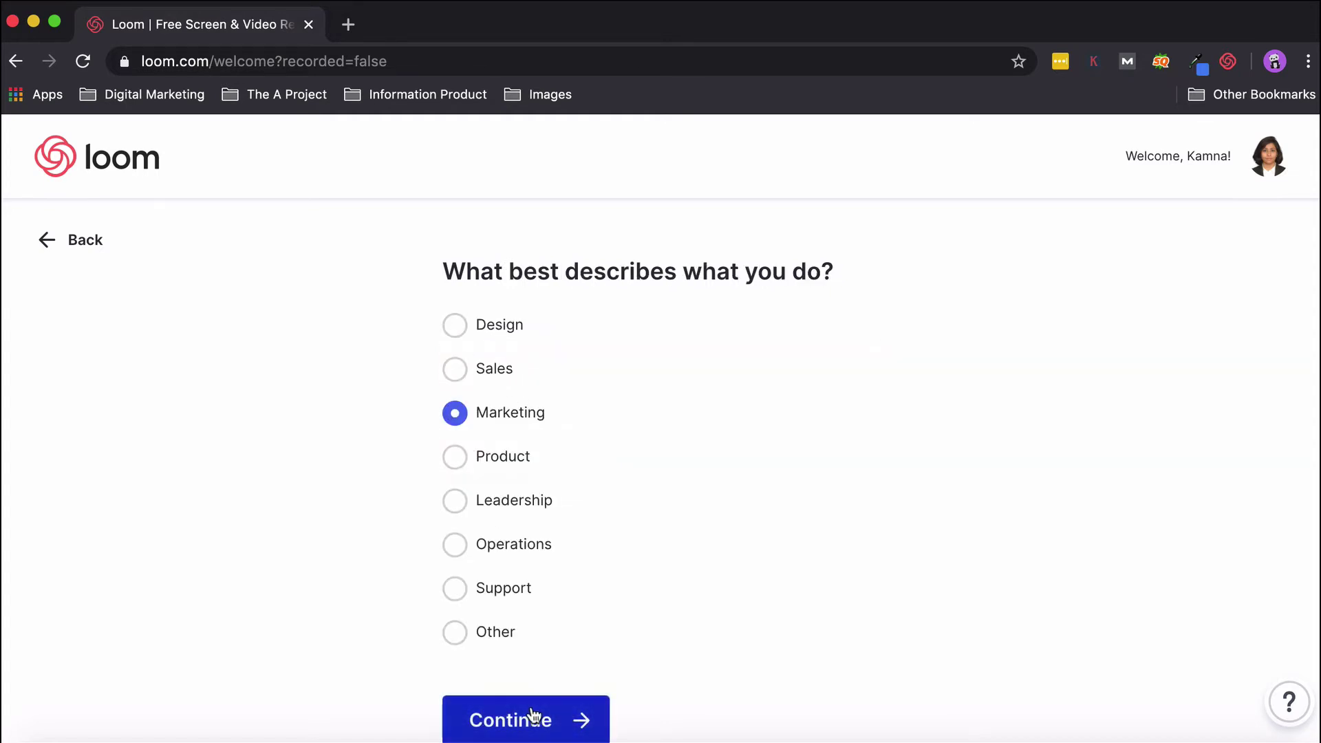
{"action": "left_click", "coordinate": [535, 717]}
{"action": "left_click", "coordinate": [467, 392]}
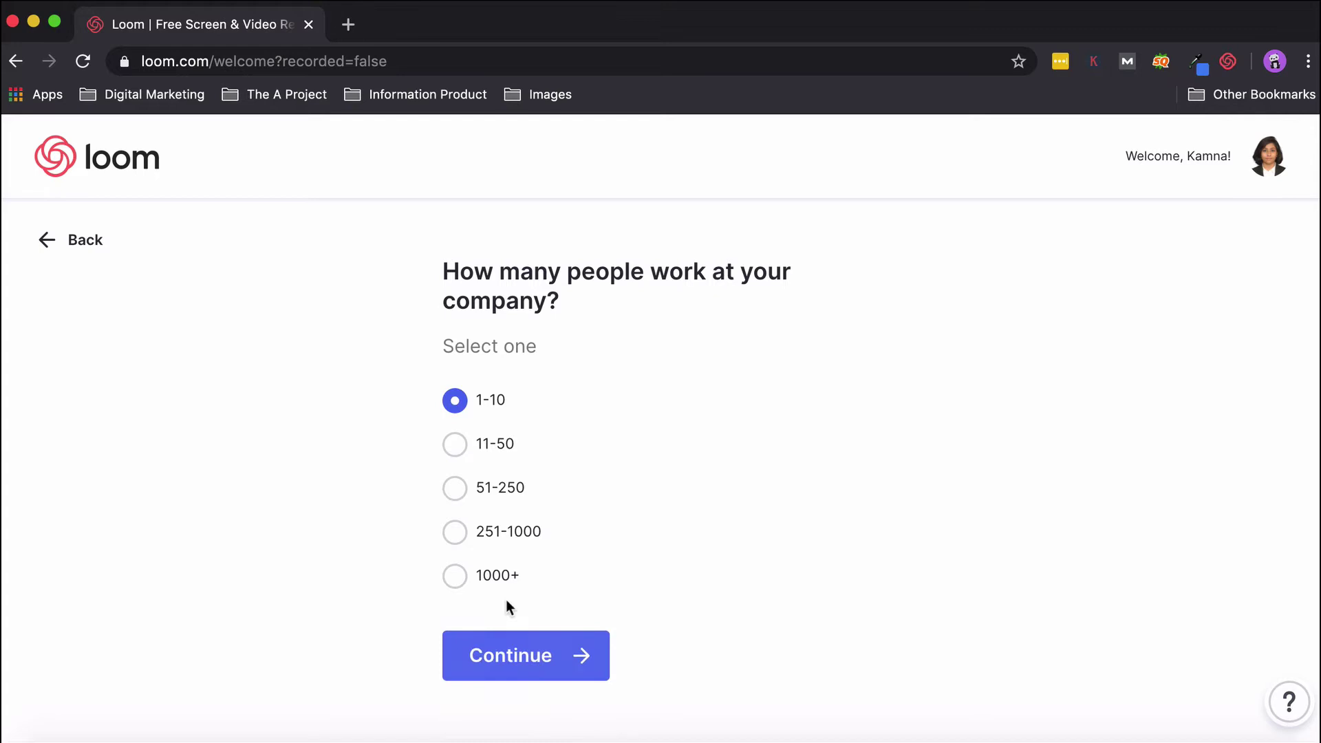
{"action": "left_click", "coordinate": [507, 659]}
Download and save the Loom desktop installer, then continue to My Videos.
{"action": "scroll", "coordinate": [492, 512], "scroll_direction": "down", "scroll_amount": 3}
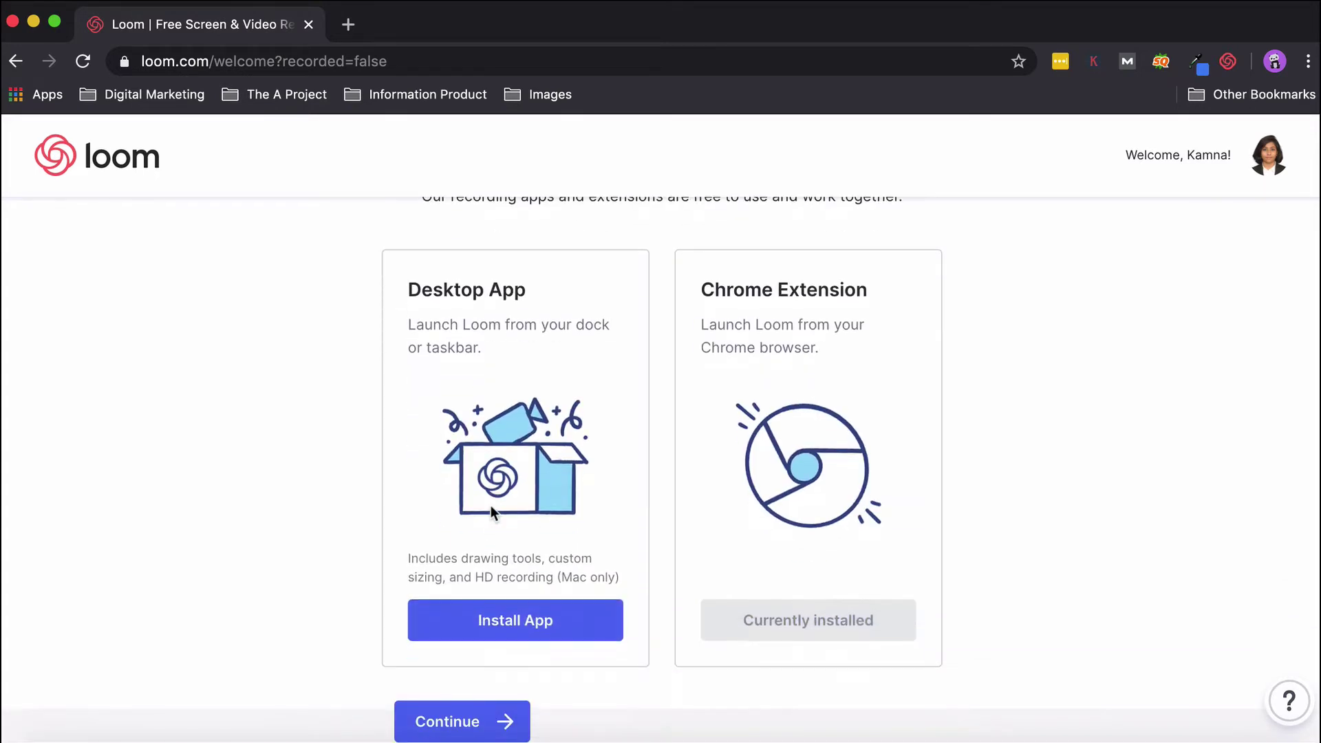
{"action": "left_click", "coordinate": [558, 631]}
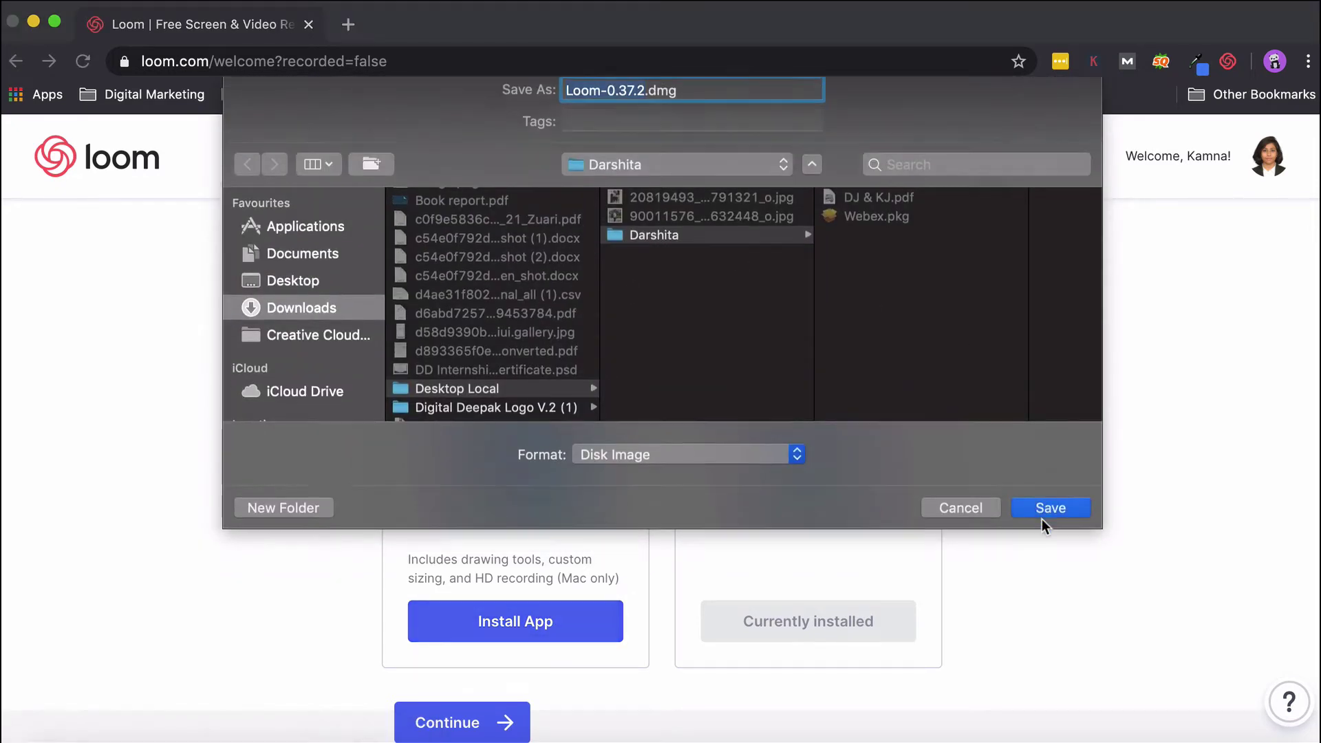
{"action": "left_click", "coordinate": [1041, 509]}
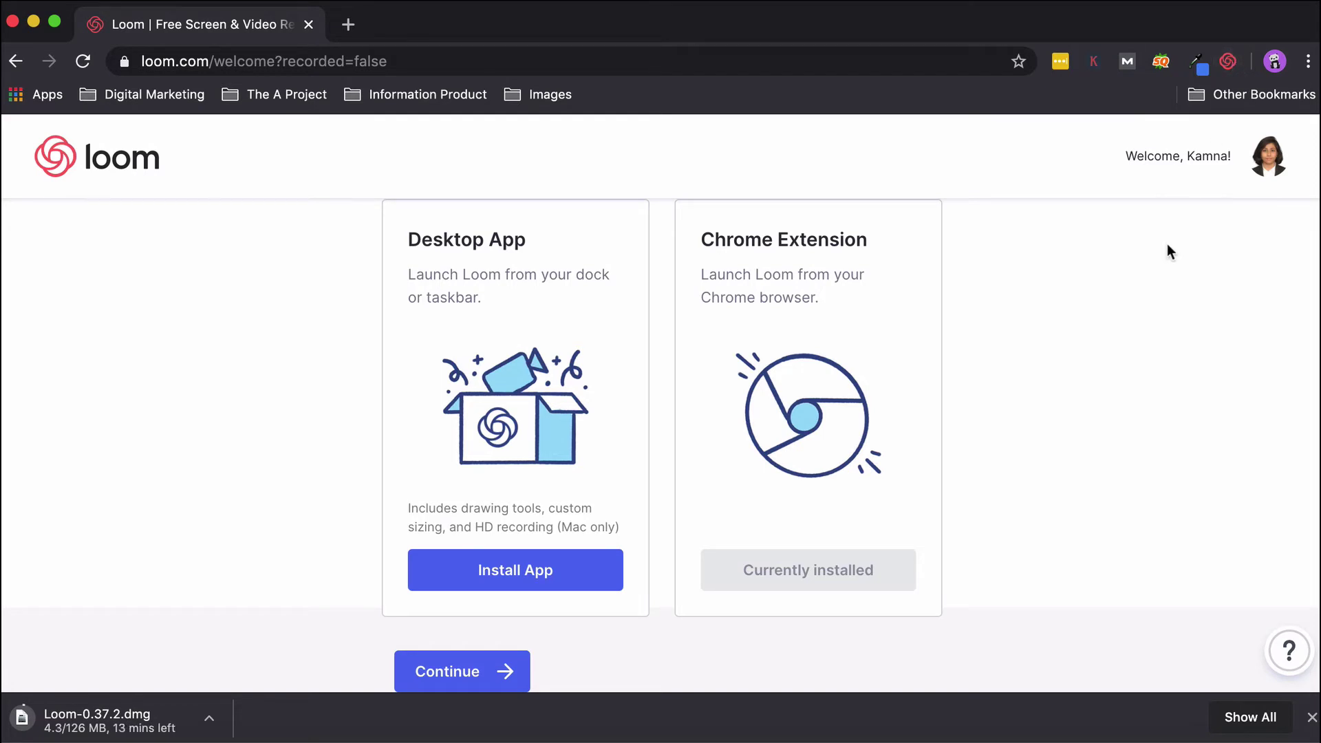
{"action": "left_click", "coordinate": [436, 672]}
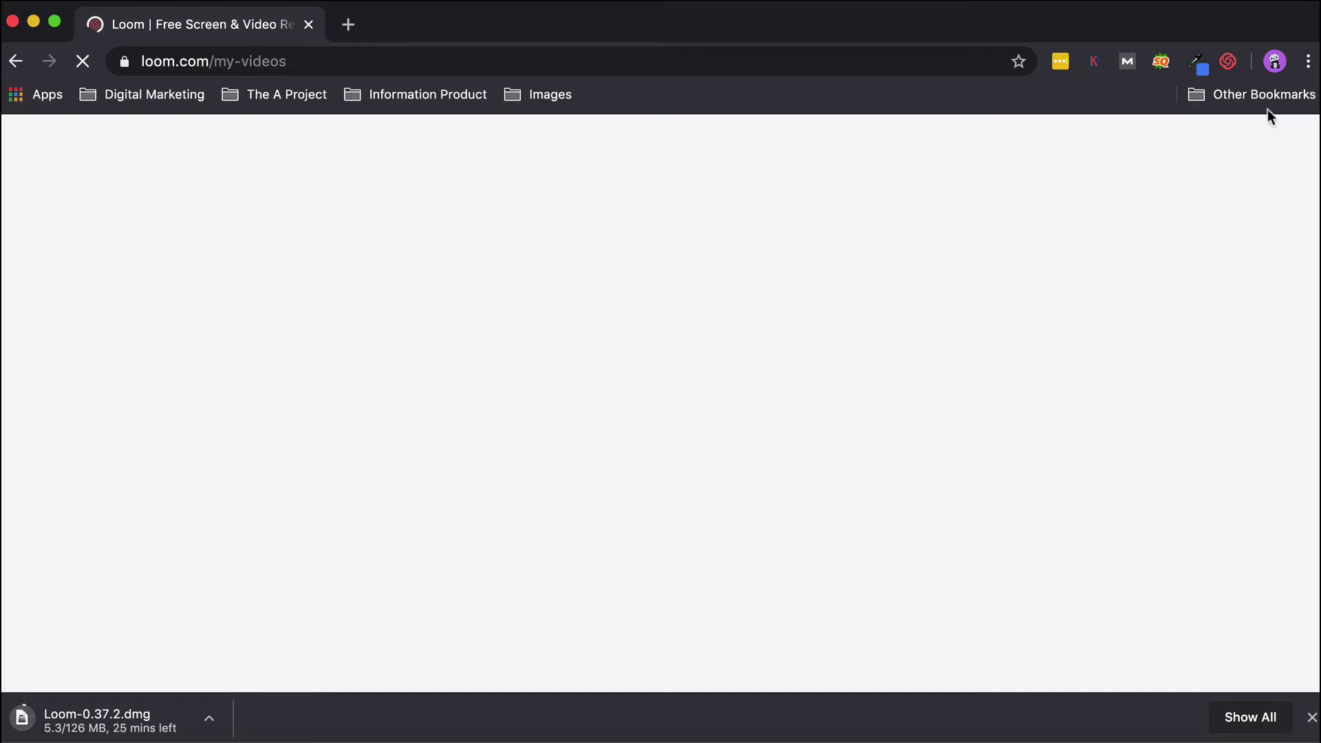
Reopen the Loom extension recorder until it loads with Screen+Cam and the webcam bubble.
{"action": "left_click", "coordinate": [1228, 61]}
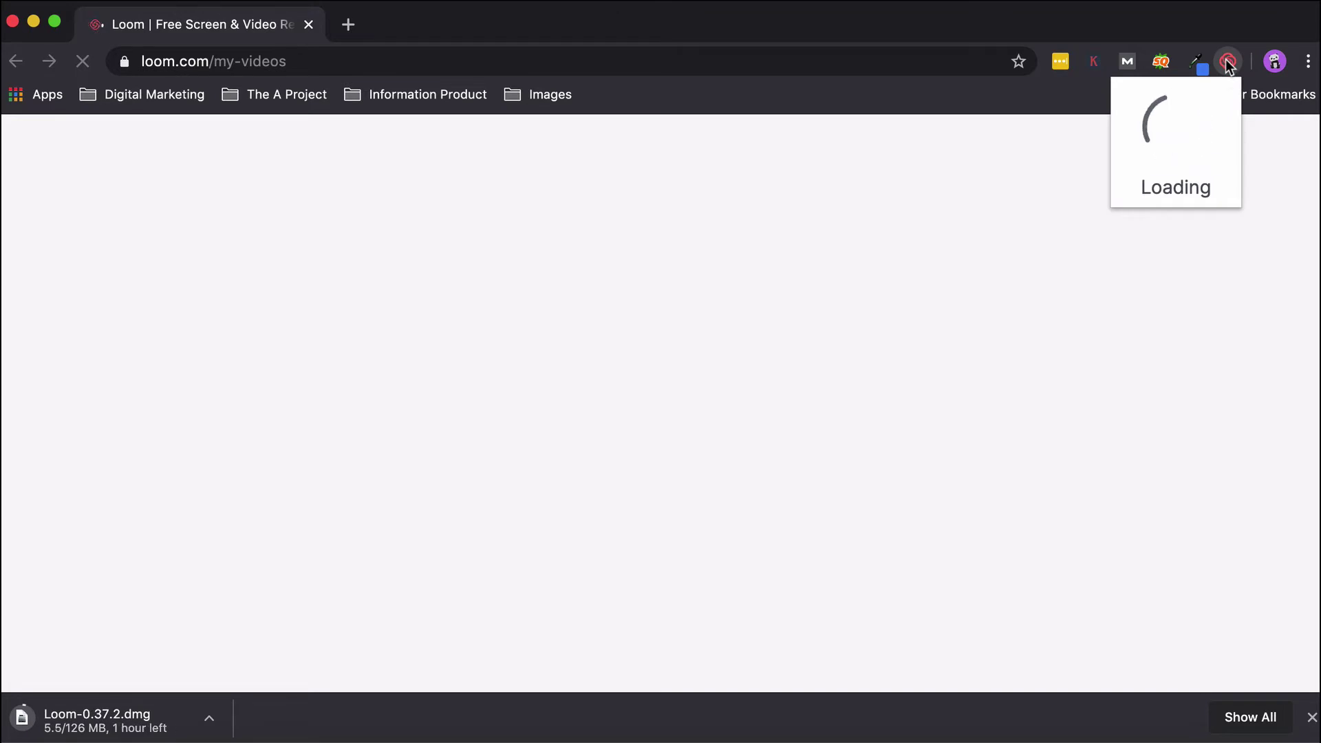
{"action": "left_click", "coordinate": [1227, 61]}
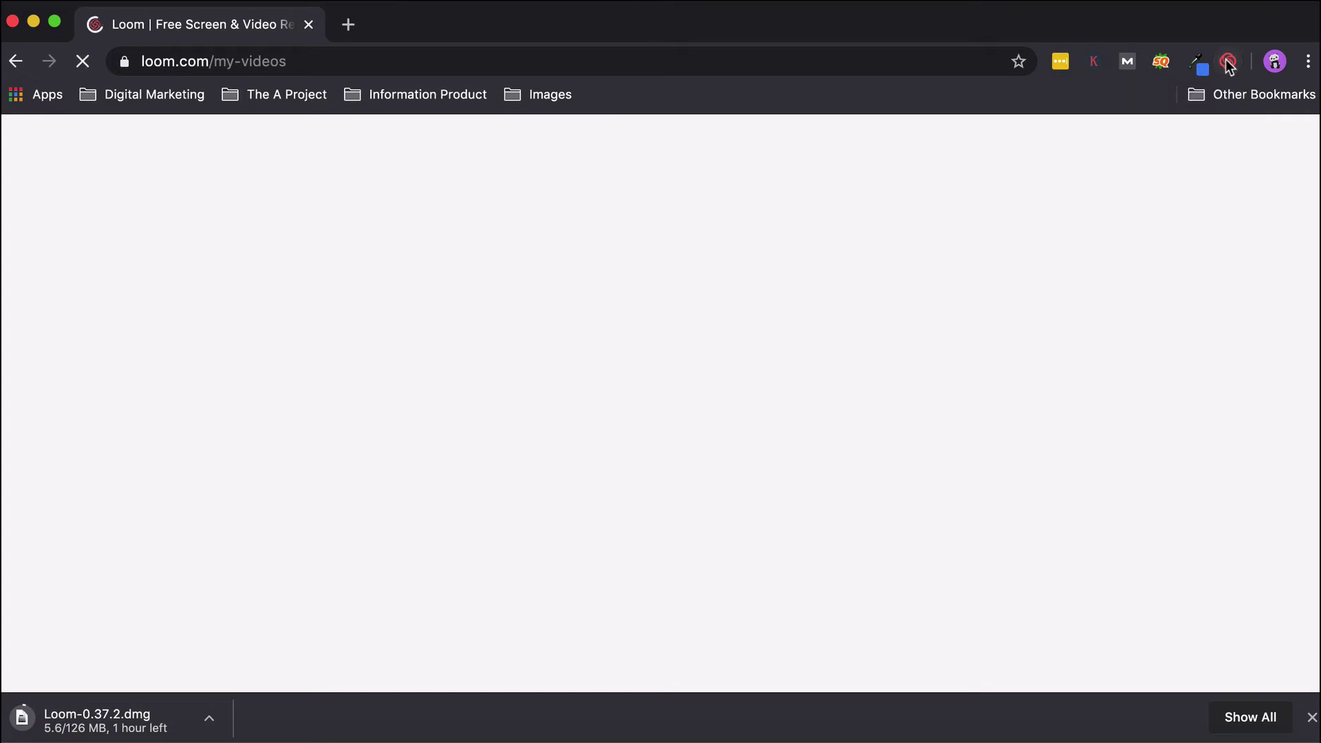
{"action": "left_click", "coordinate": [1228, 62]}
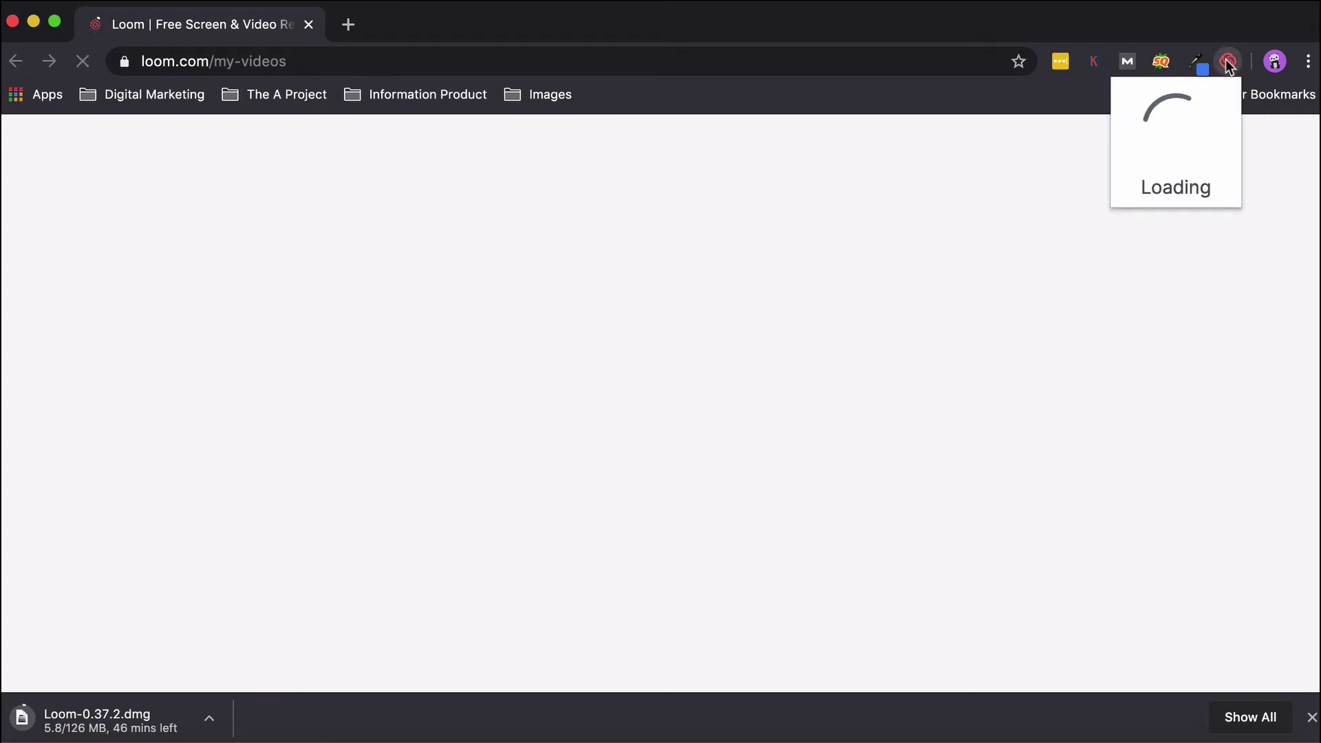
{"action": "left_click", "coordinate": [672, 132]}
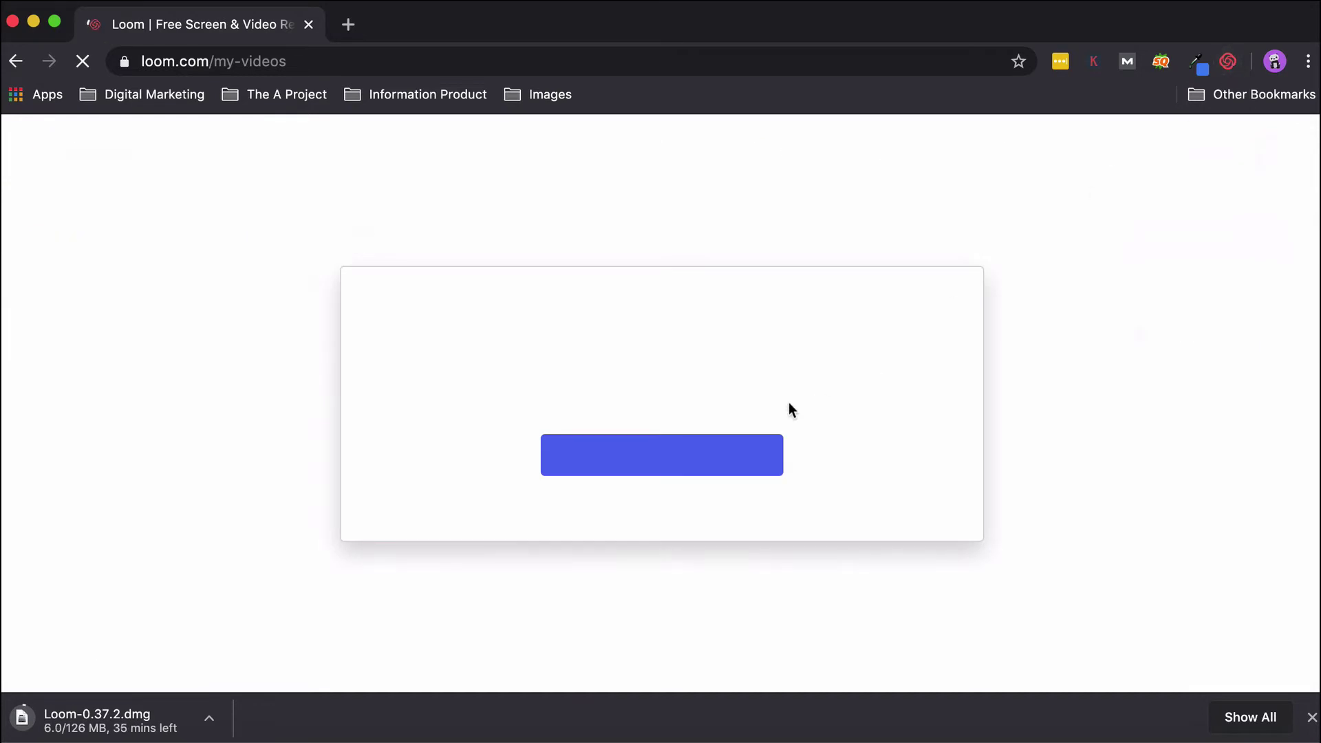
{"action": "left_click", "coordinate": [1228, 61]}
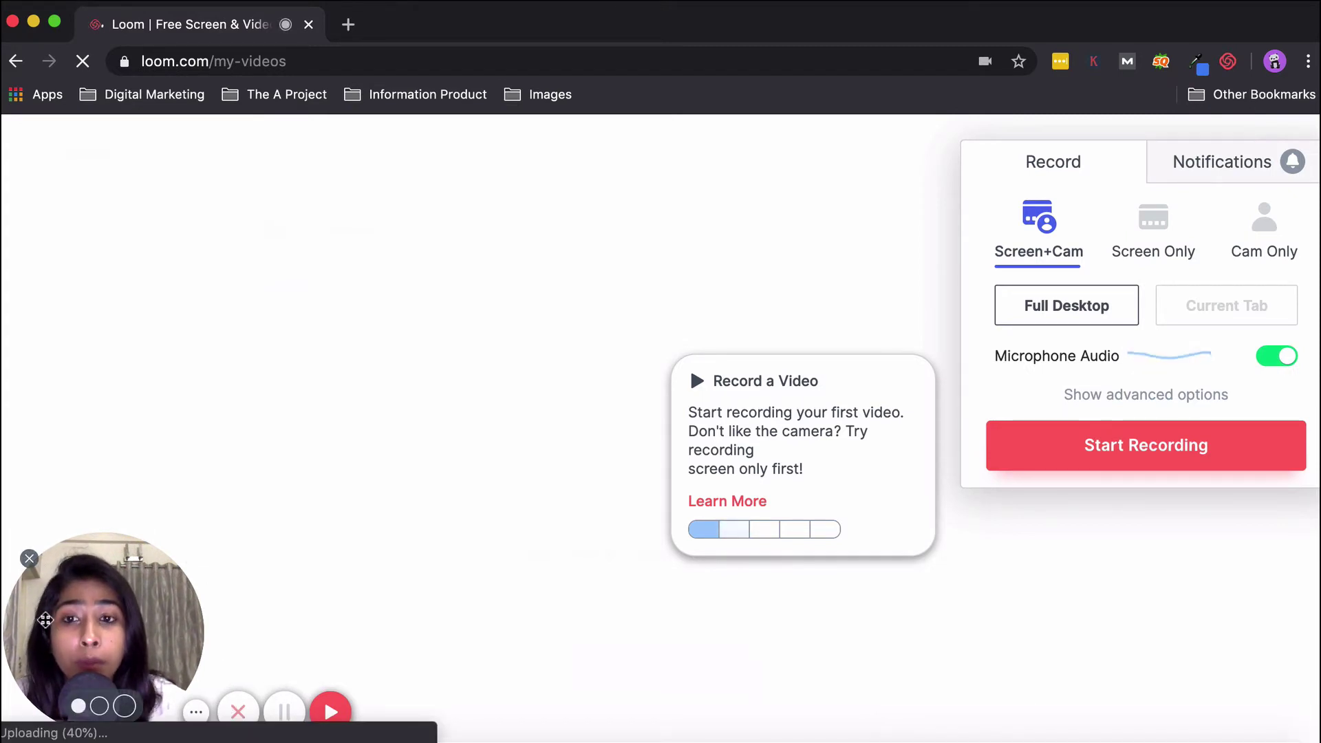
{"action": "left_click", "coordinate": [29, 558]}
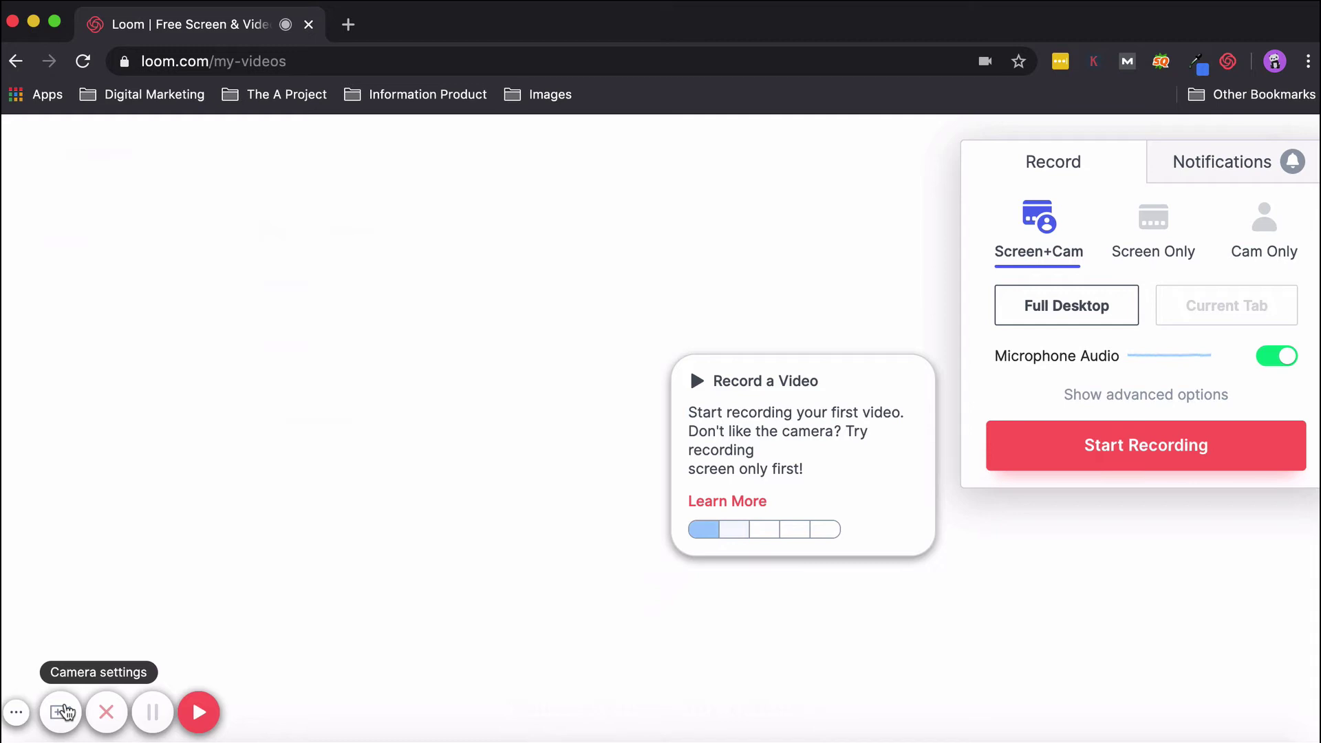
{"action": "left_click", "coordinate": [63, 712]}
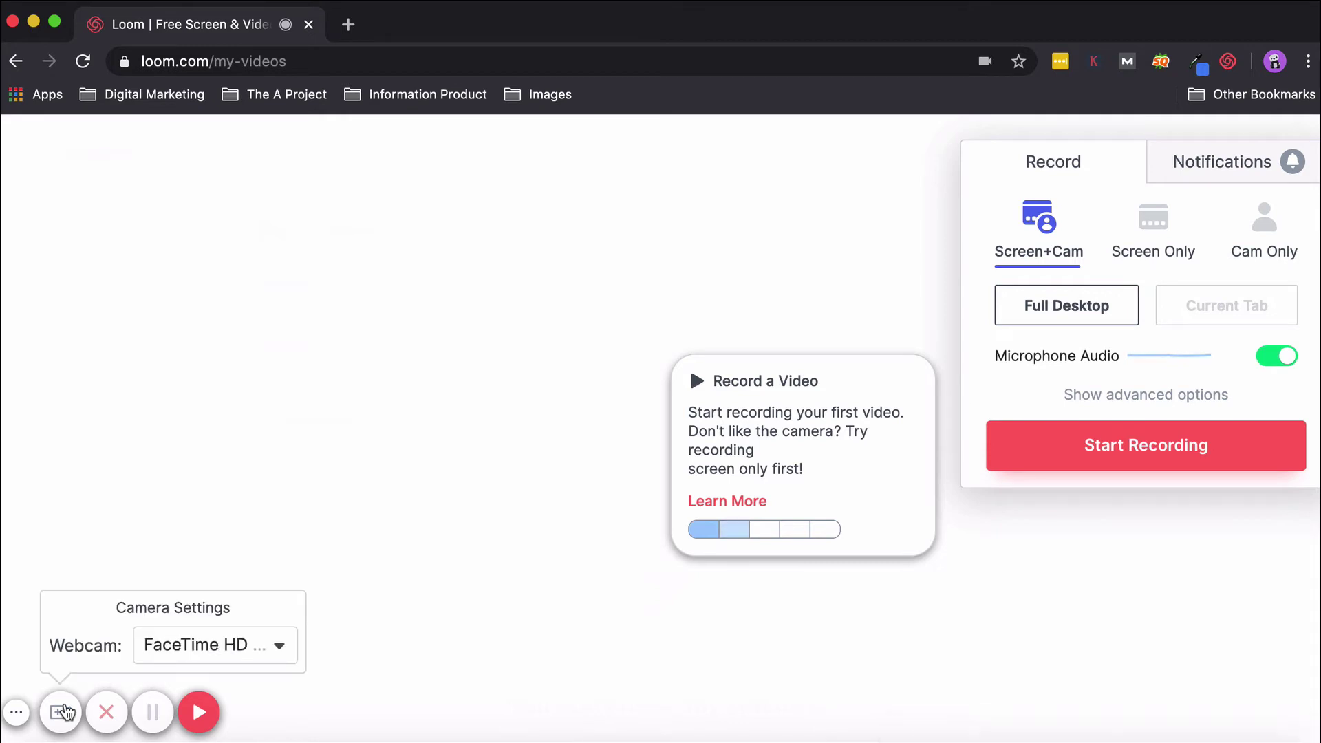
{"action": "left_click", "coordinate": [178, 644]}
{"action": "left_click", "coordinate": [190, 600]}
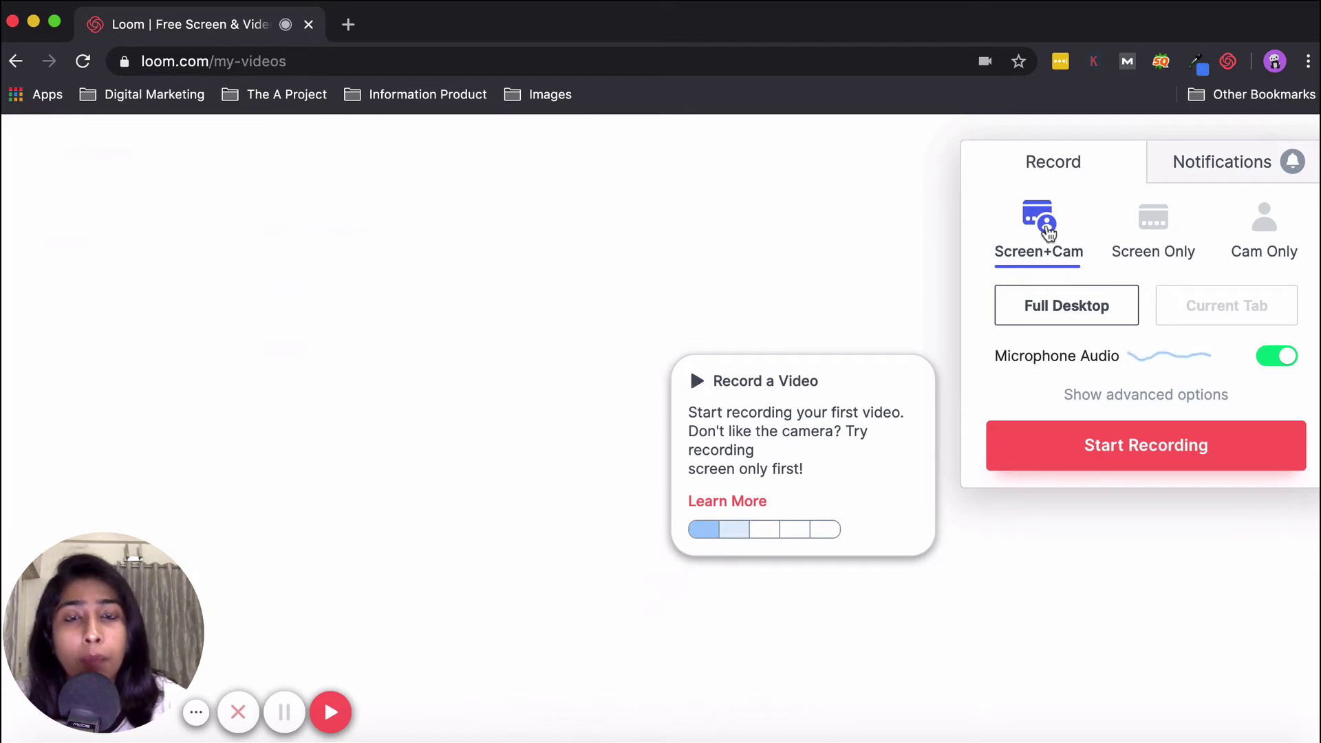
Switch the recorder to Screen Only and show the advanced recording options.
{"action": "left_click", "coordinate": [1162, 231]}
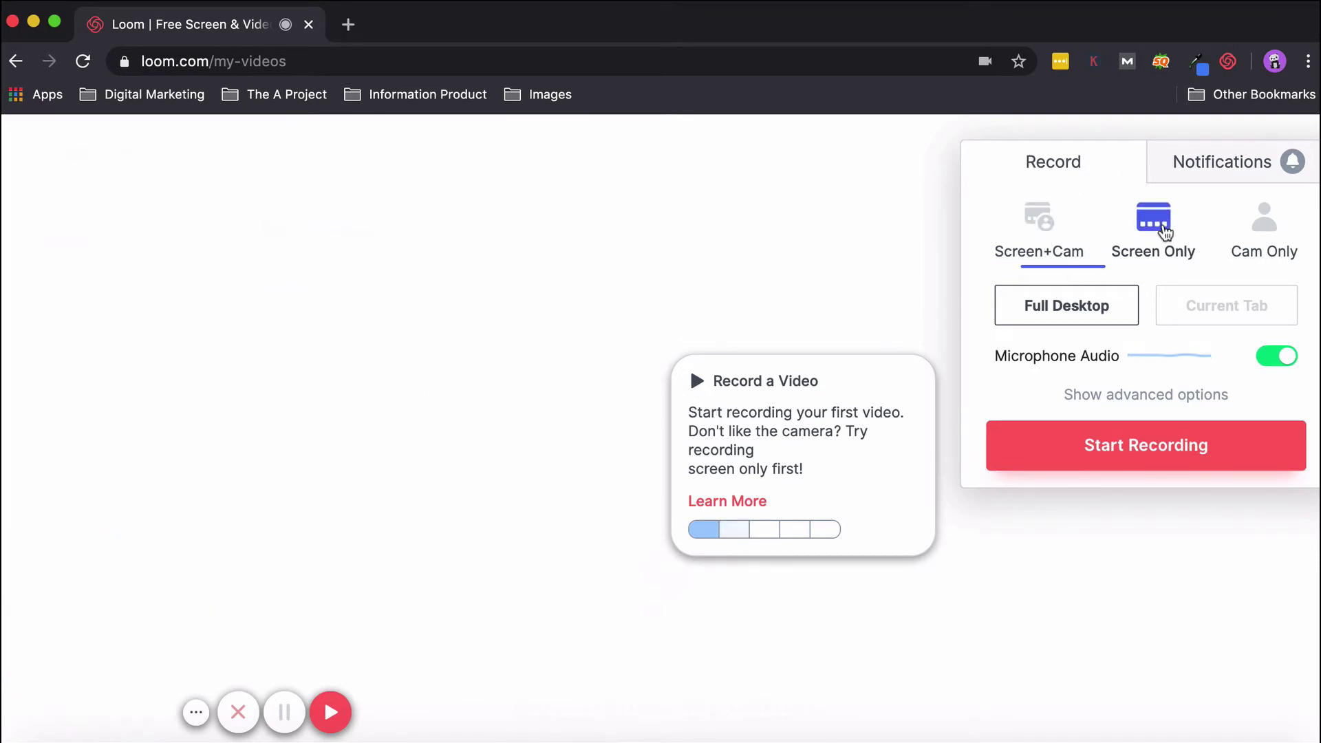
{"action": "mouse_move", "coordinate": [42, 601]}
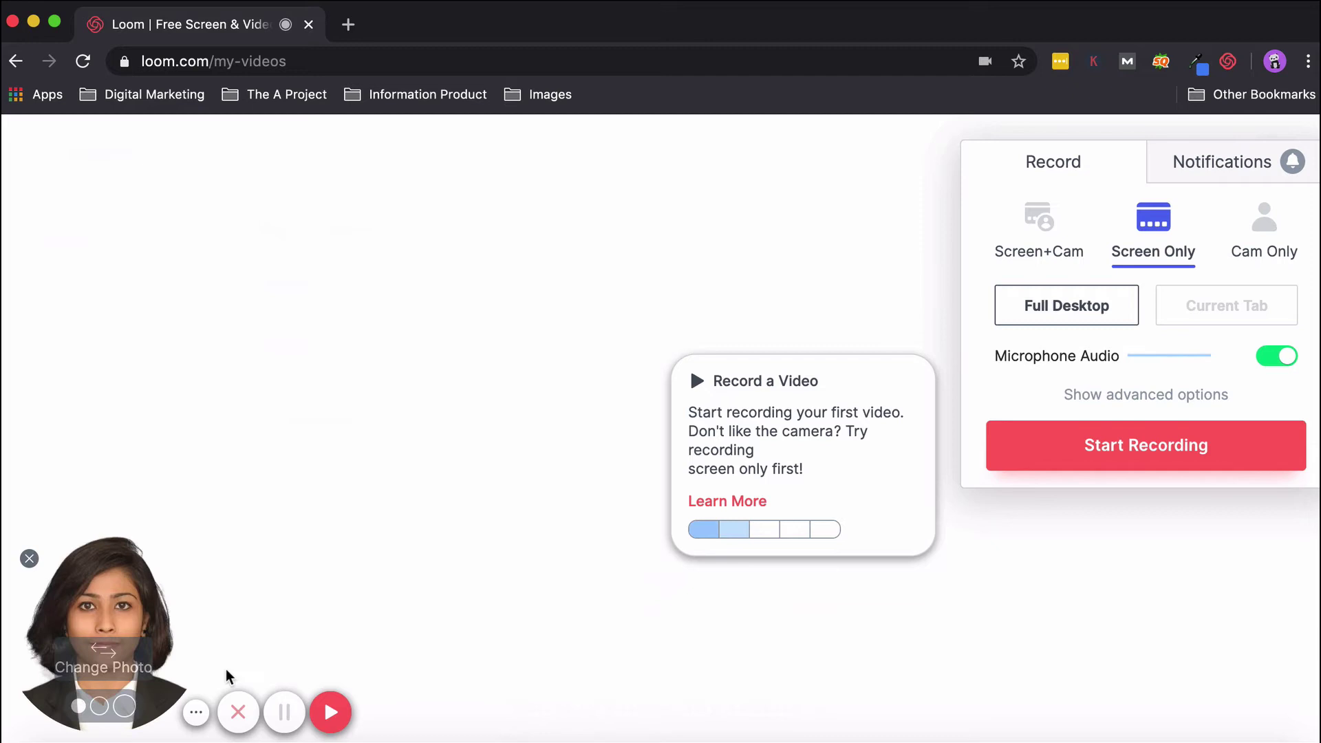
{"action": "left_click", "coordinate": [1137, 397]}
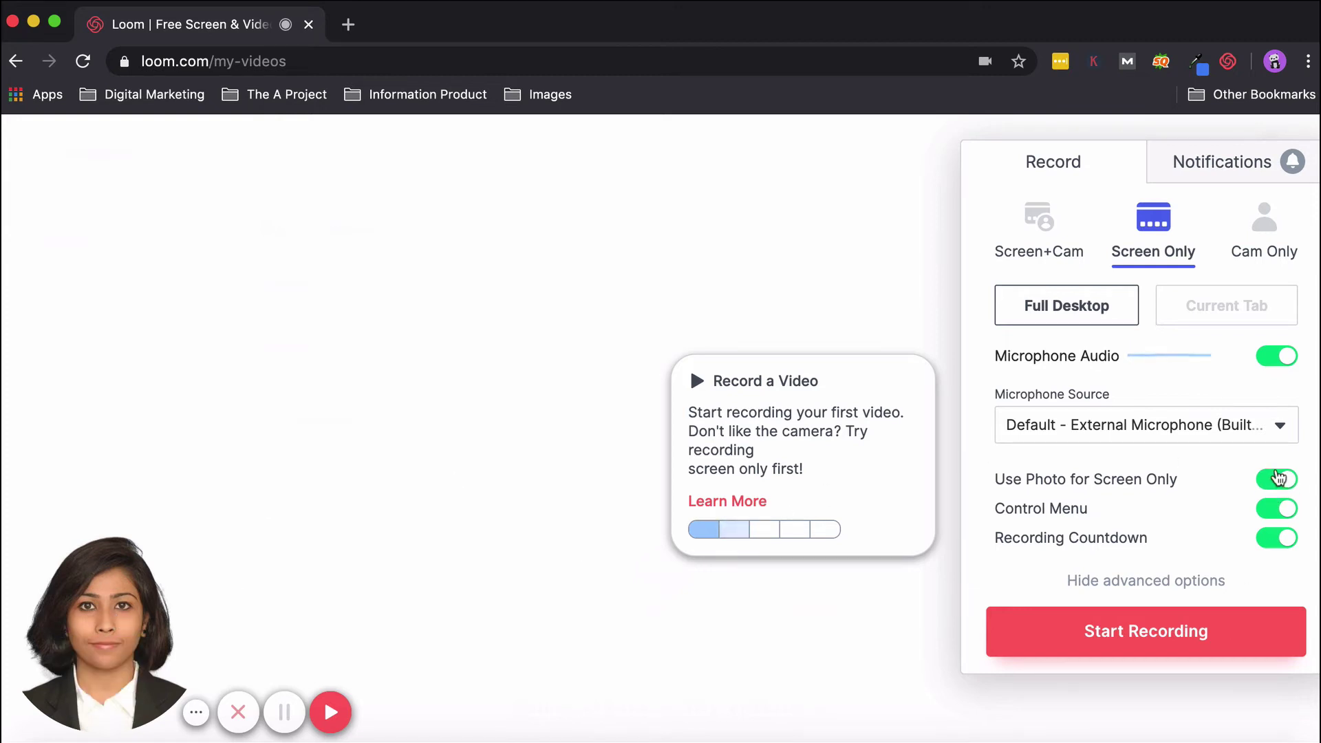
Toggle Use Photo for Screen Only, close the photo bubble, and keep Control Menu on.
{"action": "left_click", "coordinate": [1278, 477]}
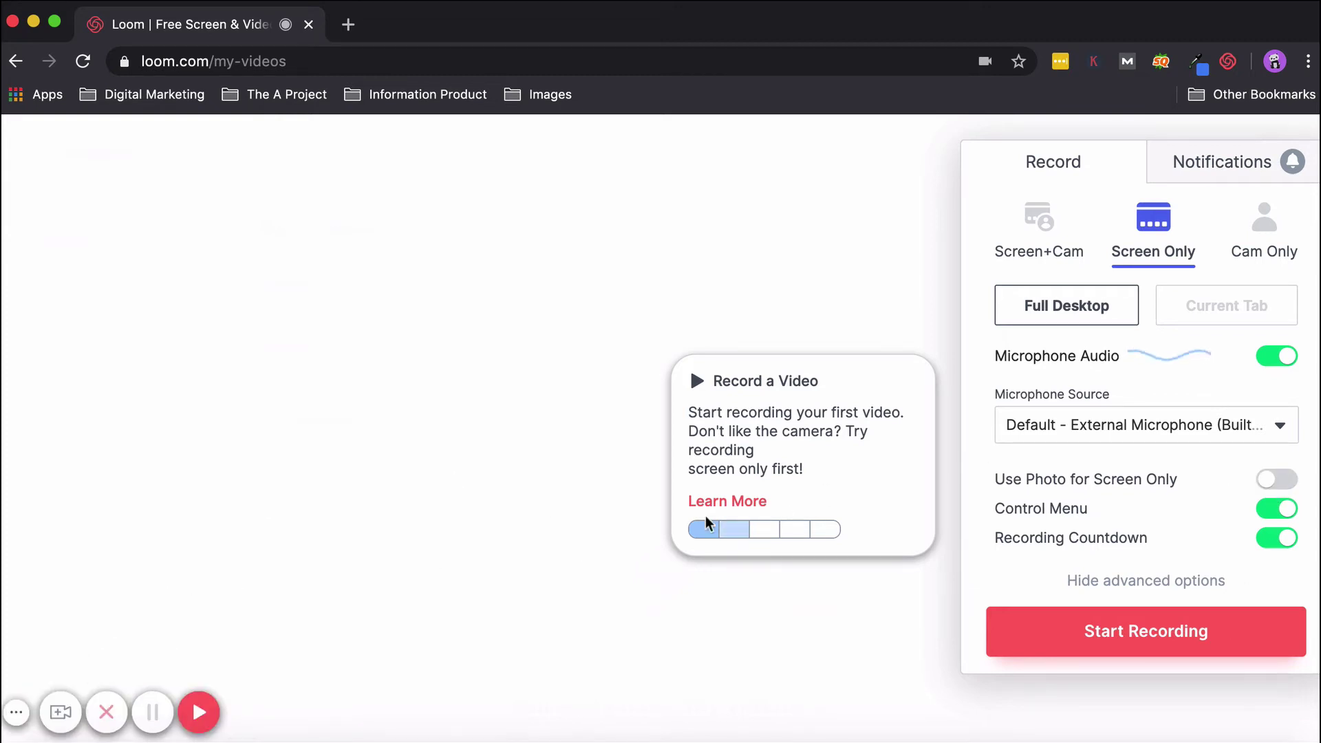
{"action": "left_click", "coordinate": [1278, 479]}
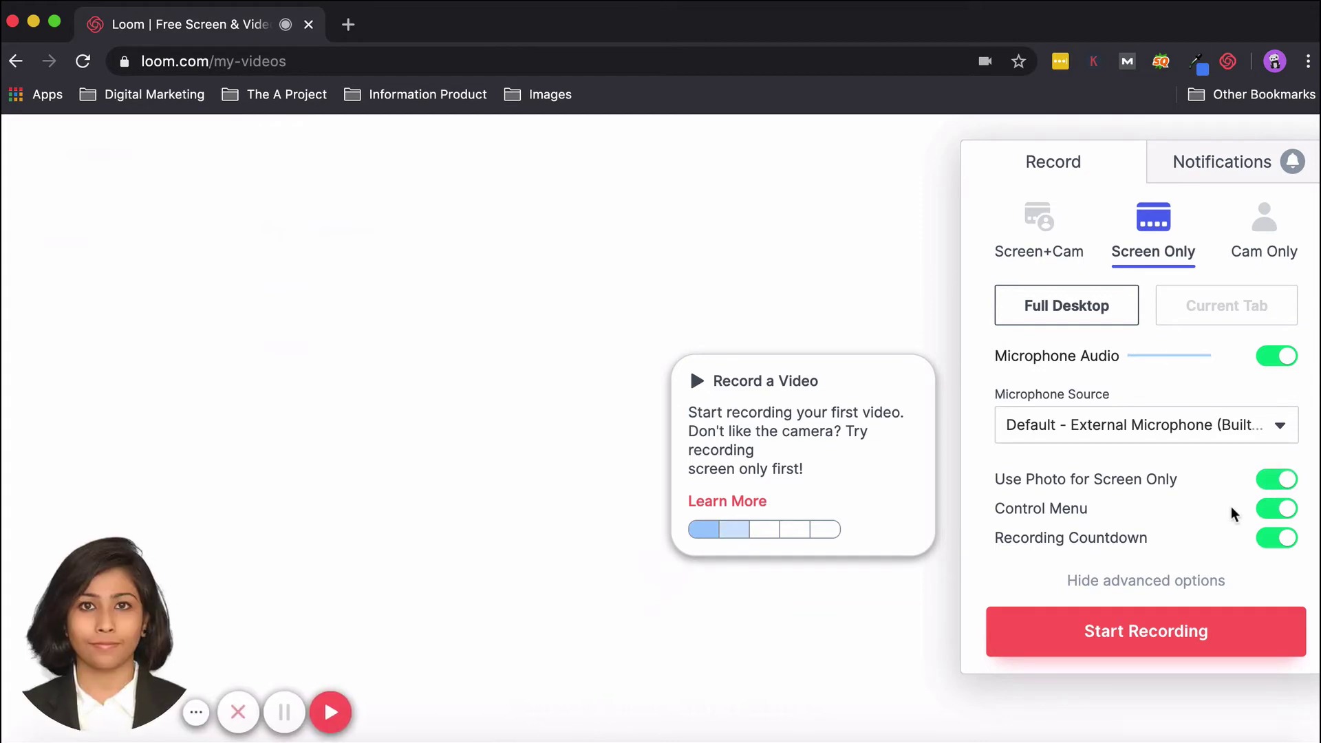
{"action": "mouse_move", "coordinate": [35, 549]}
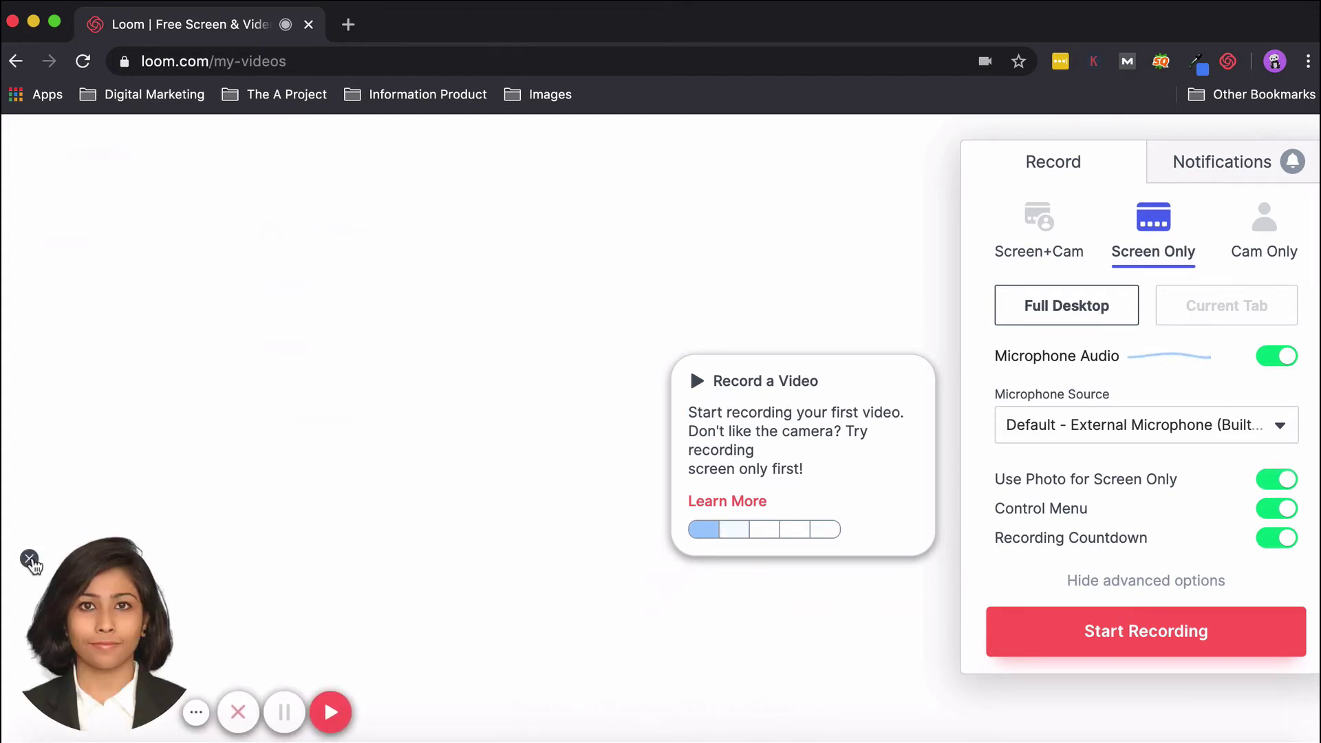
{"action": "left_click", "coordinate": [29, 559]}
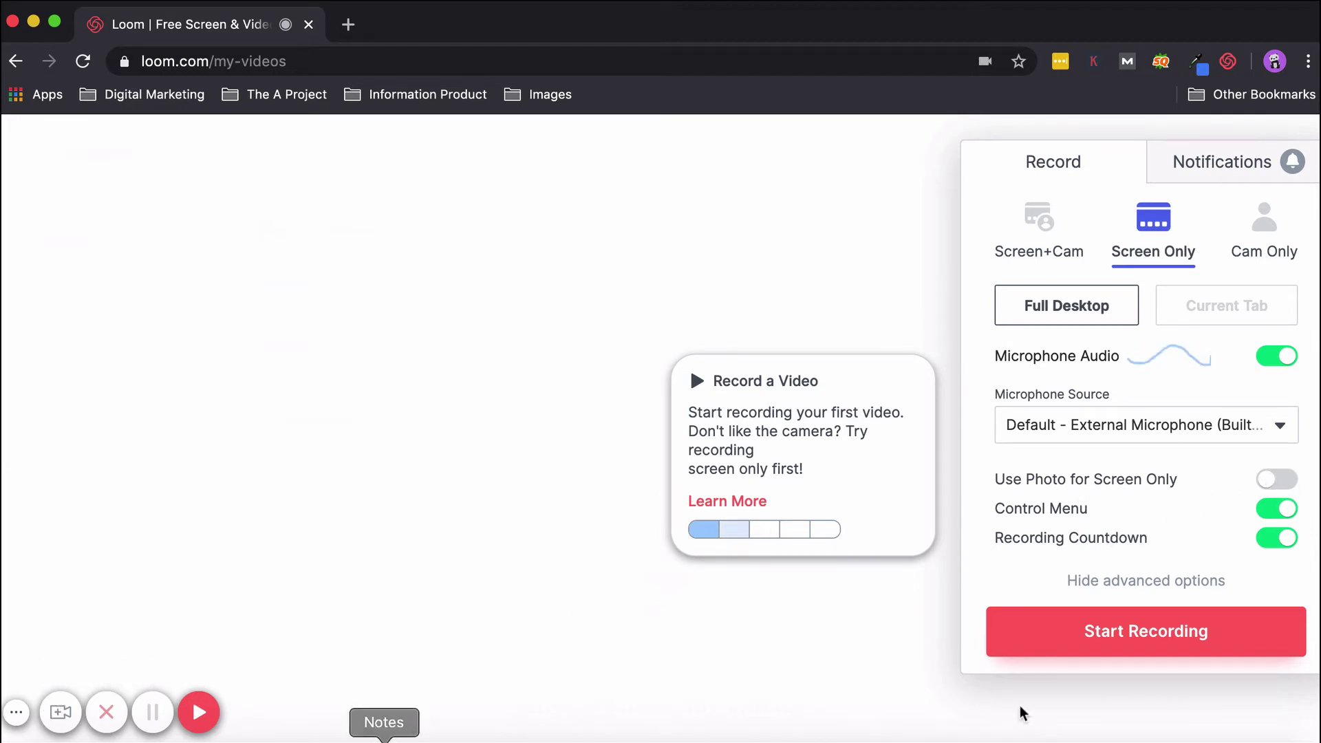
{"action": "left_click", "coordinate": [1282, 510]}
{"action": "left_click", "coordinate": [1282, 511]}
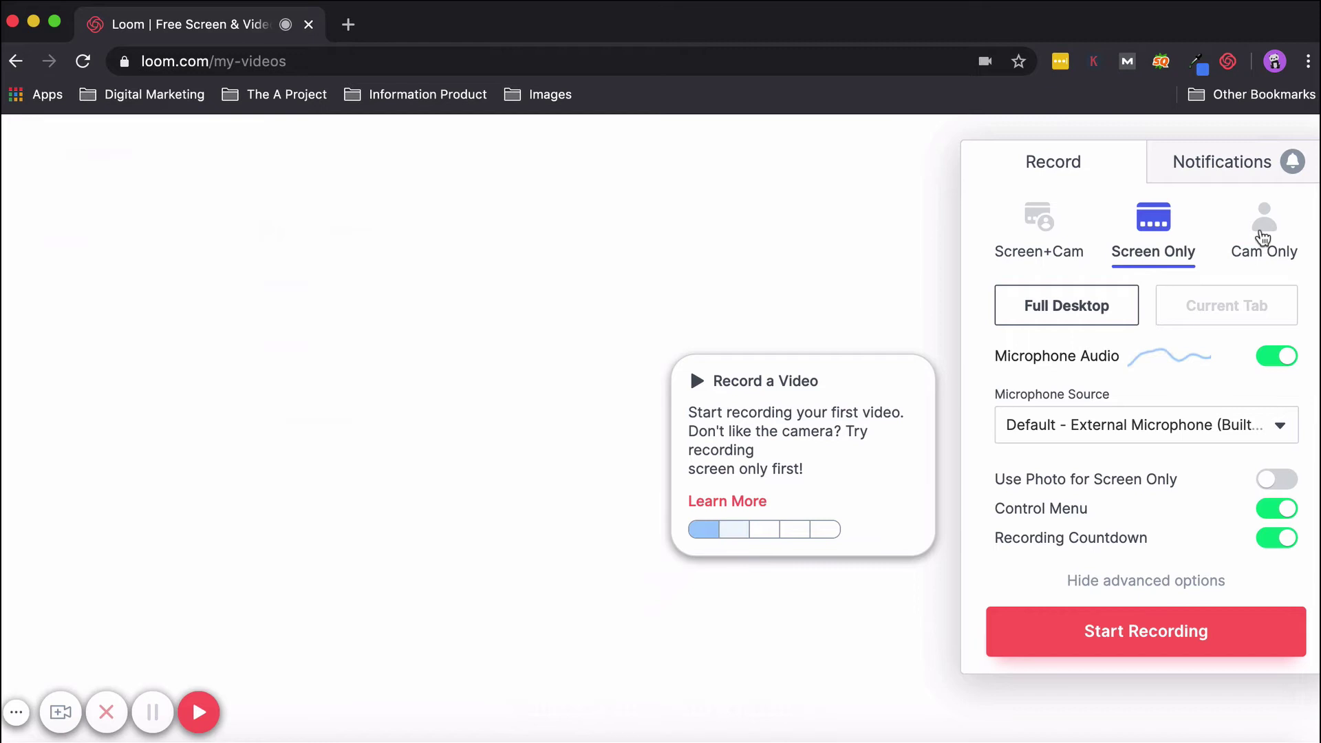
Switch to Cam Only with the mirrored FaceTime HD Camera, leaving the microphone source unchanged.
{"action": "left_click", "coordinate": [1263, 237]}
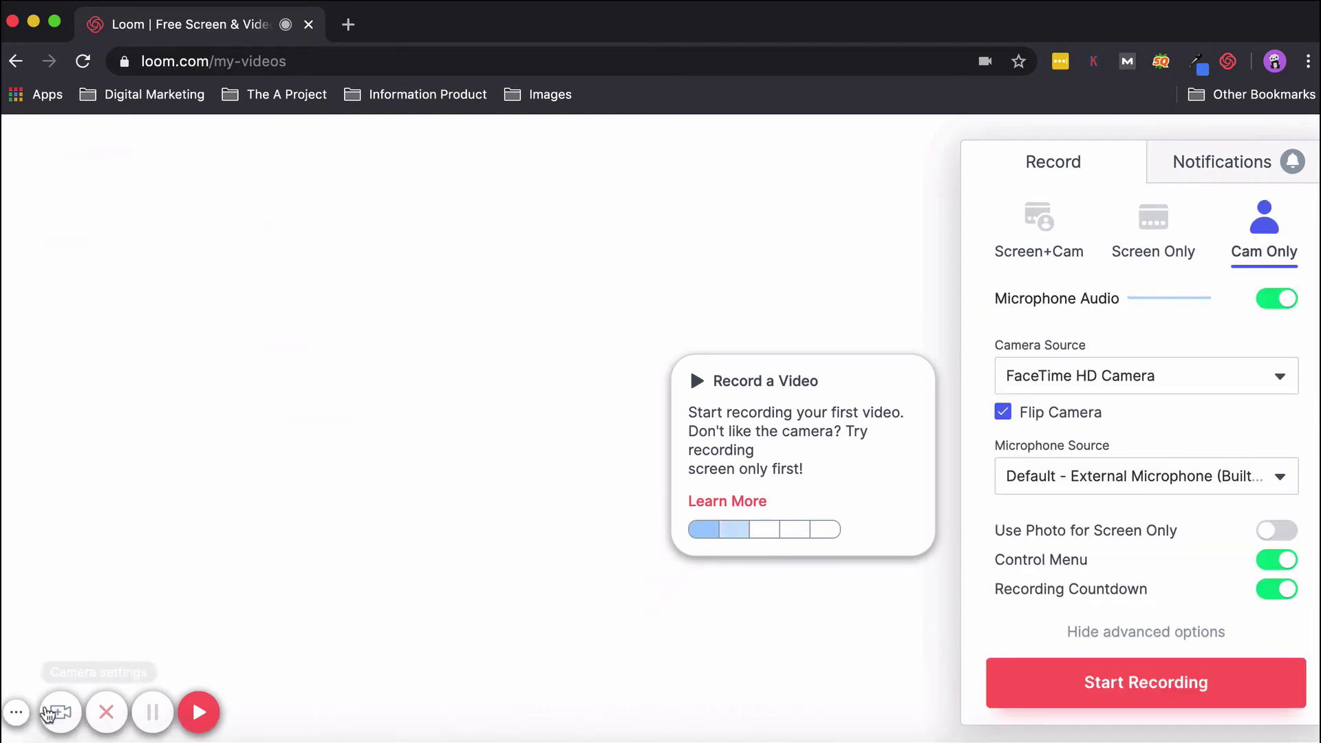
{"action": "left_click", "coordinate": [61, 712]}
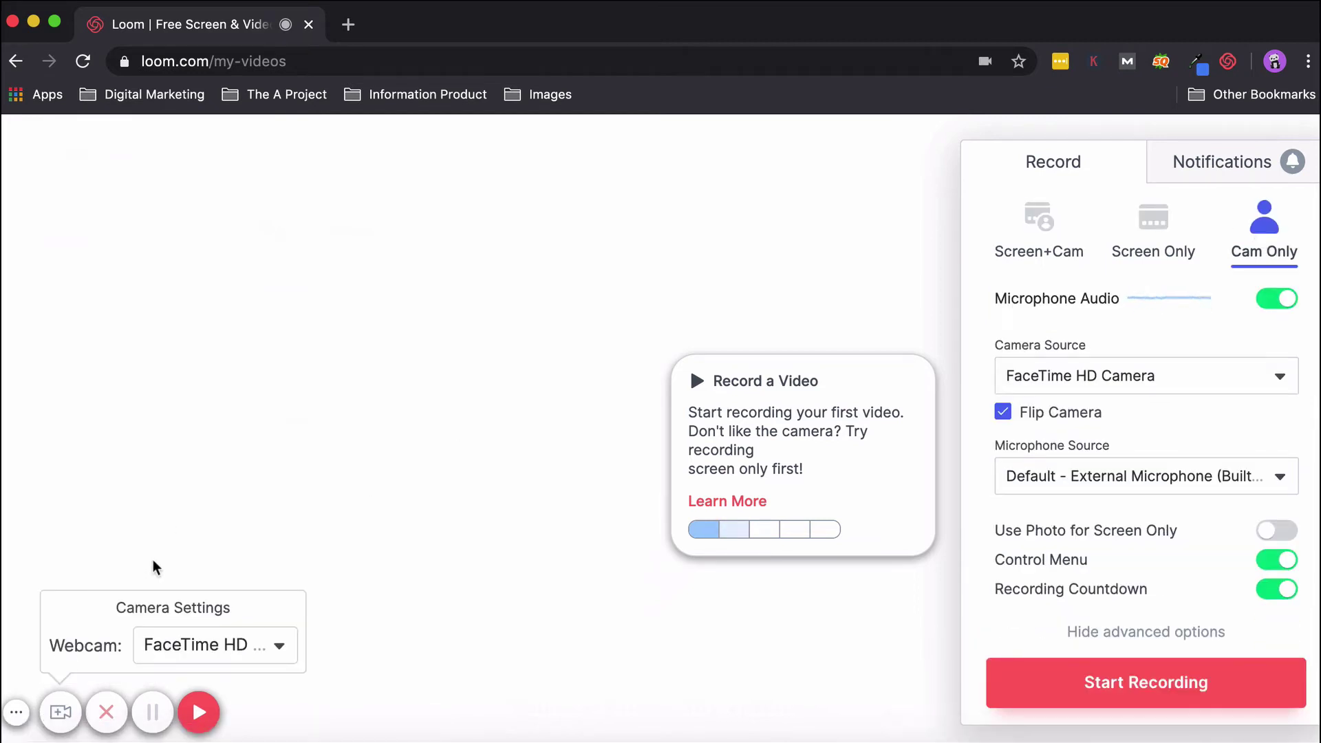
{"action": "left_click", "coordinate": [219, 644]}
{"action": "left_click", "coordinate": [200, 598]}
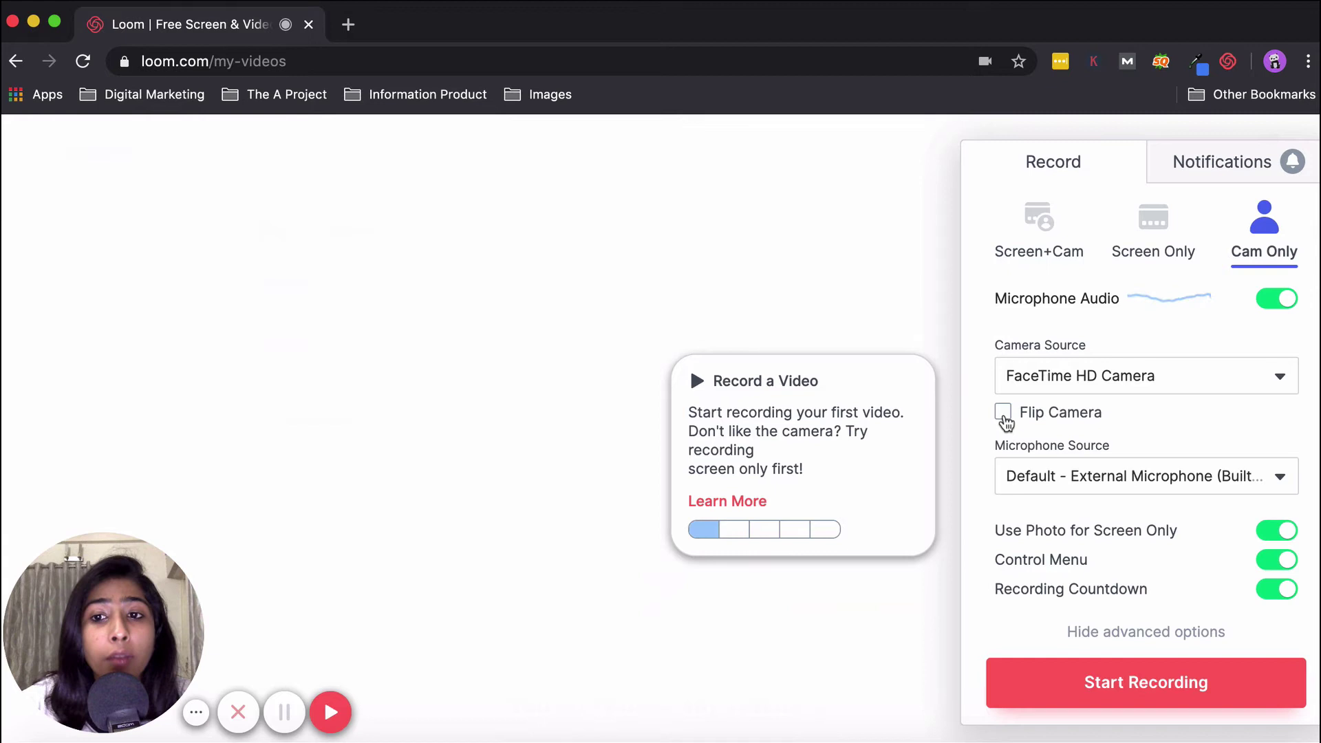
{"action": "left_click", "coordinate": [1003, 413]}
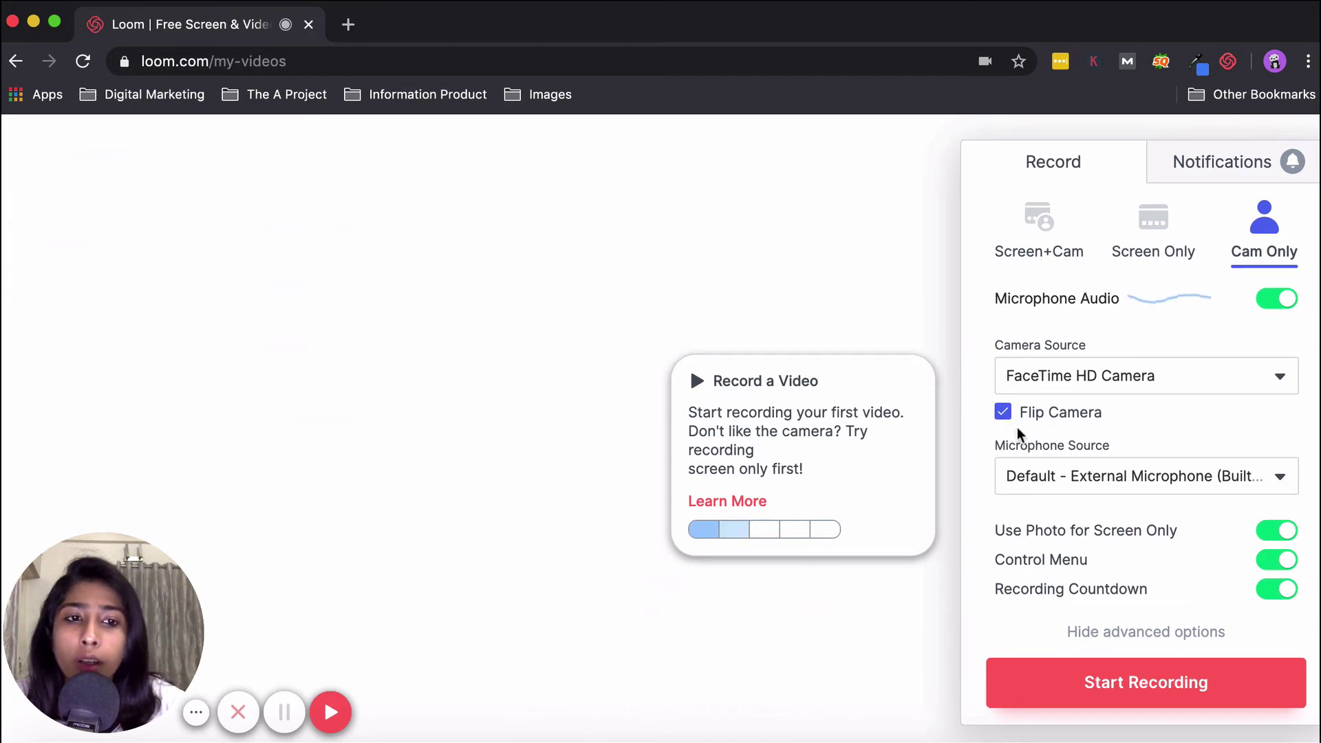
{"action": "left_click", "coordinate": [1049, 476]}
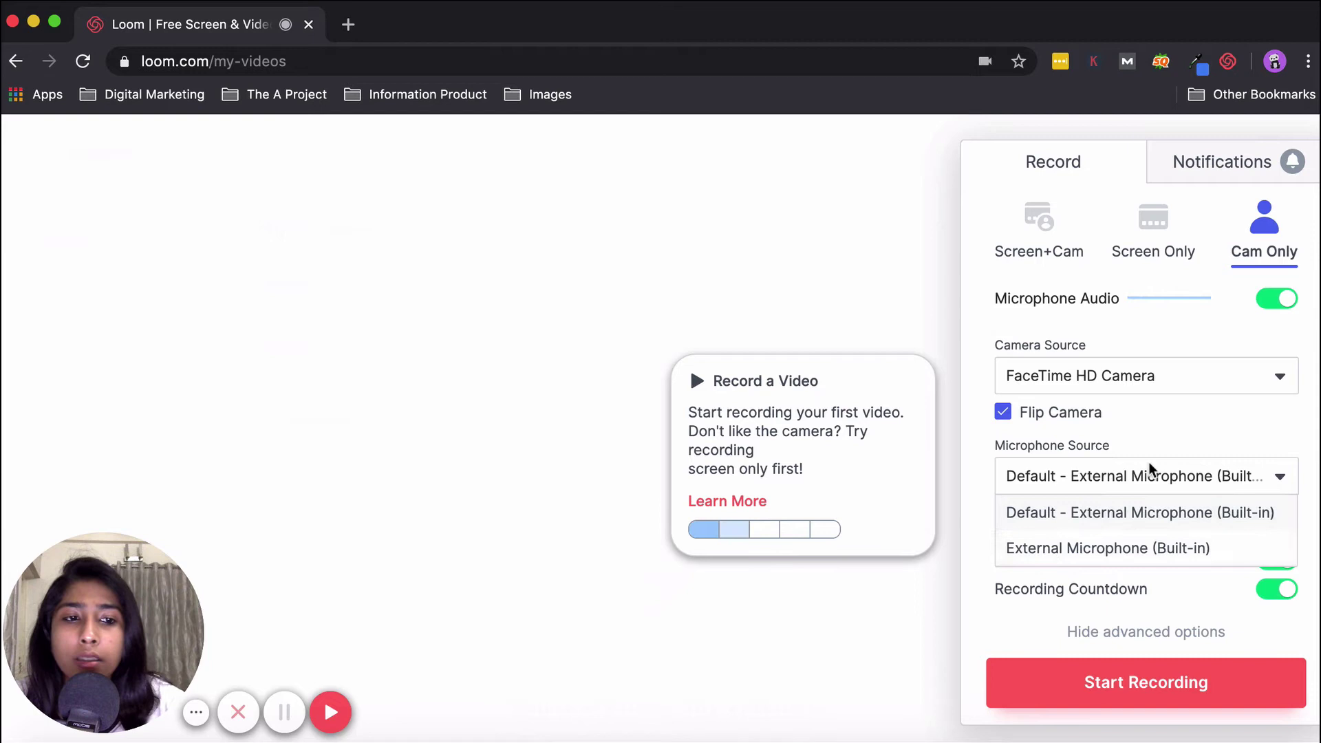
{"action": "left_click", "coordinate": [1144, 439]}
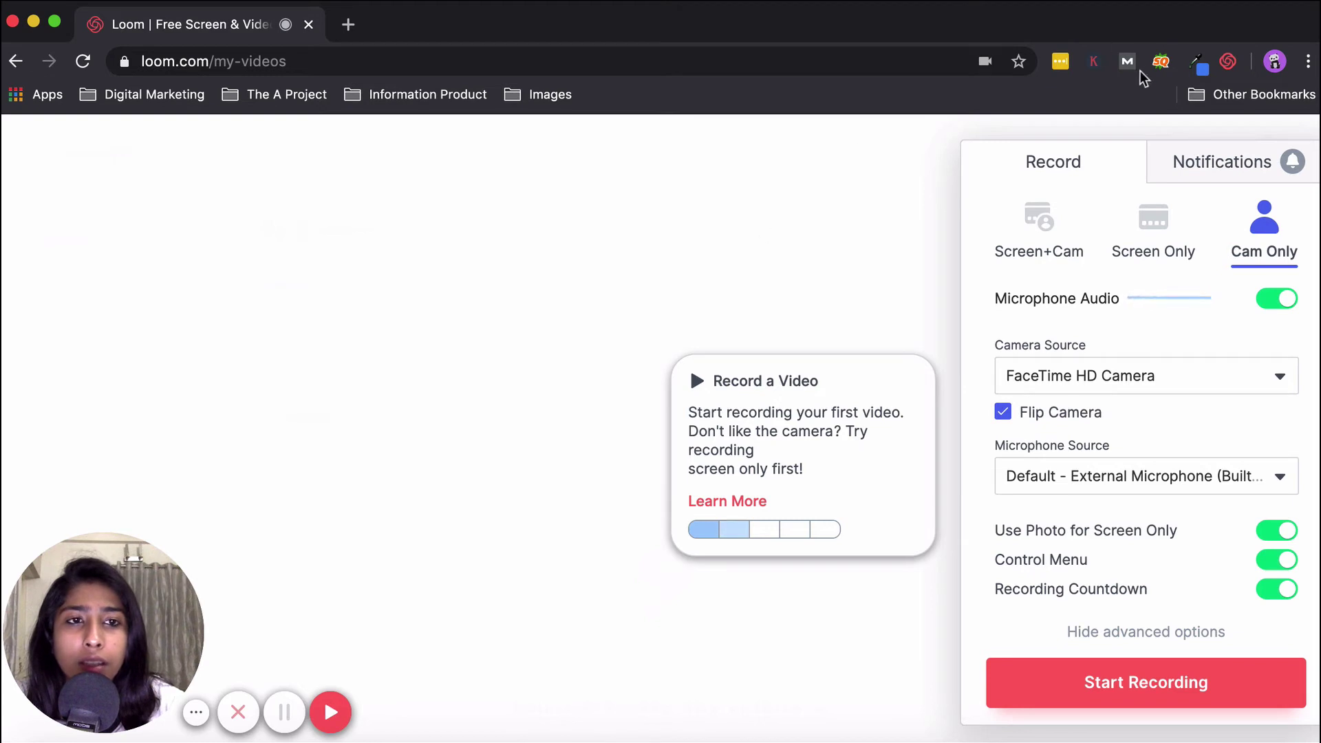
Start a Screen Only, Full Desktop recording with the photo bubble turned off.
{"action": "left_click", "coordinate": [1151, 244]}
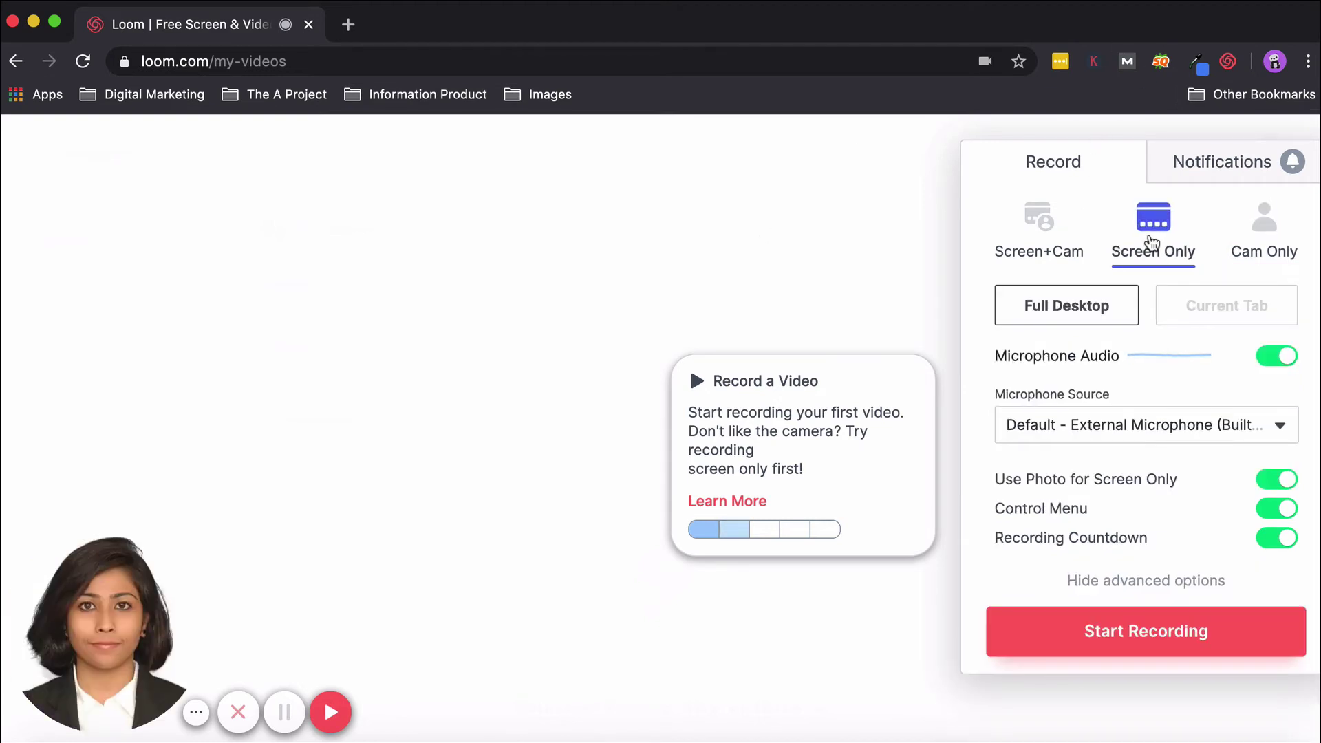
{"action": "left_click", "coordinate": [33, 566]}
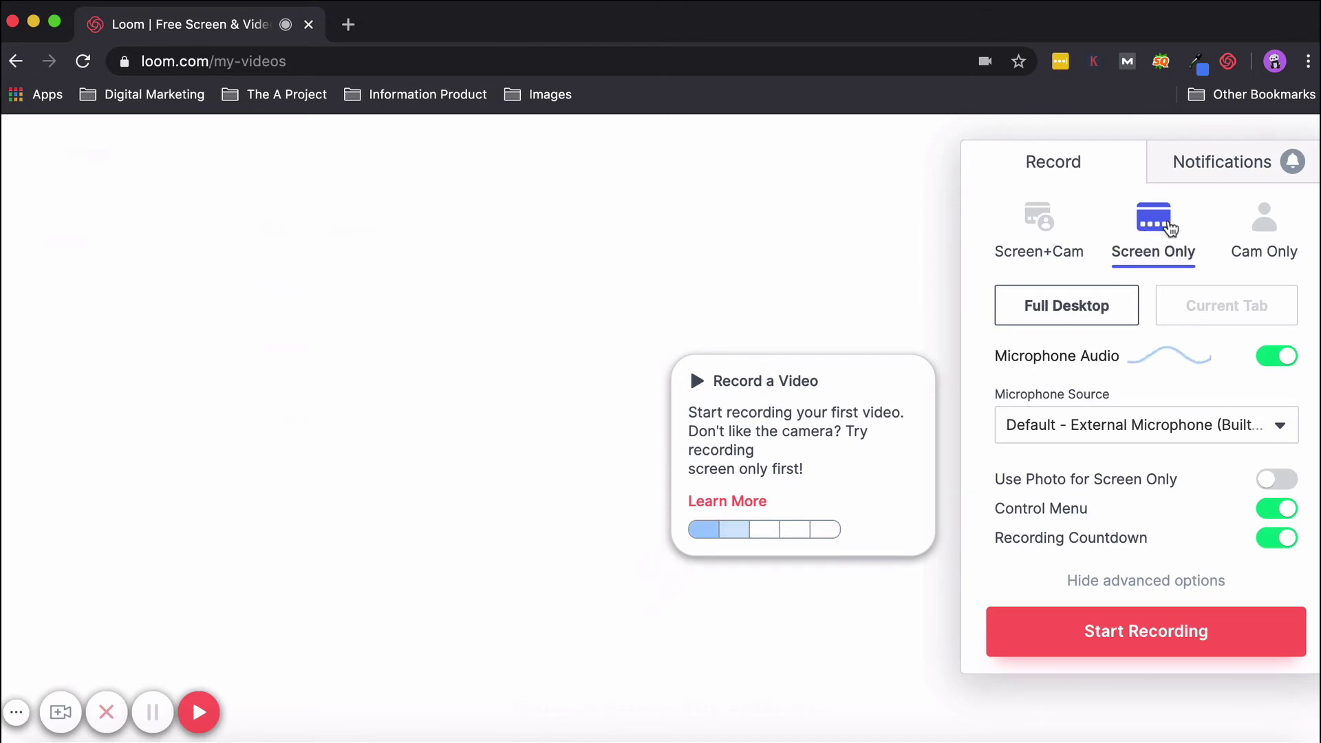
{"action": "left_click", "coordinate": [1232, 317]}
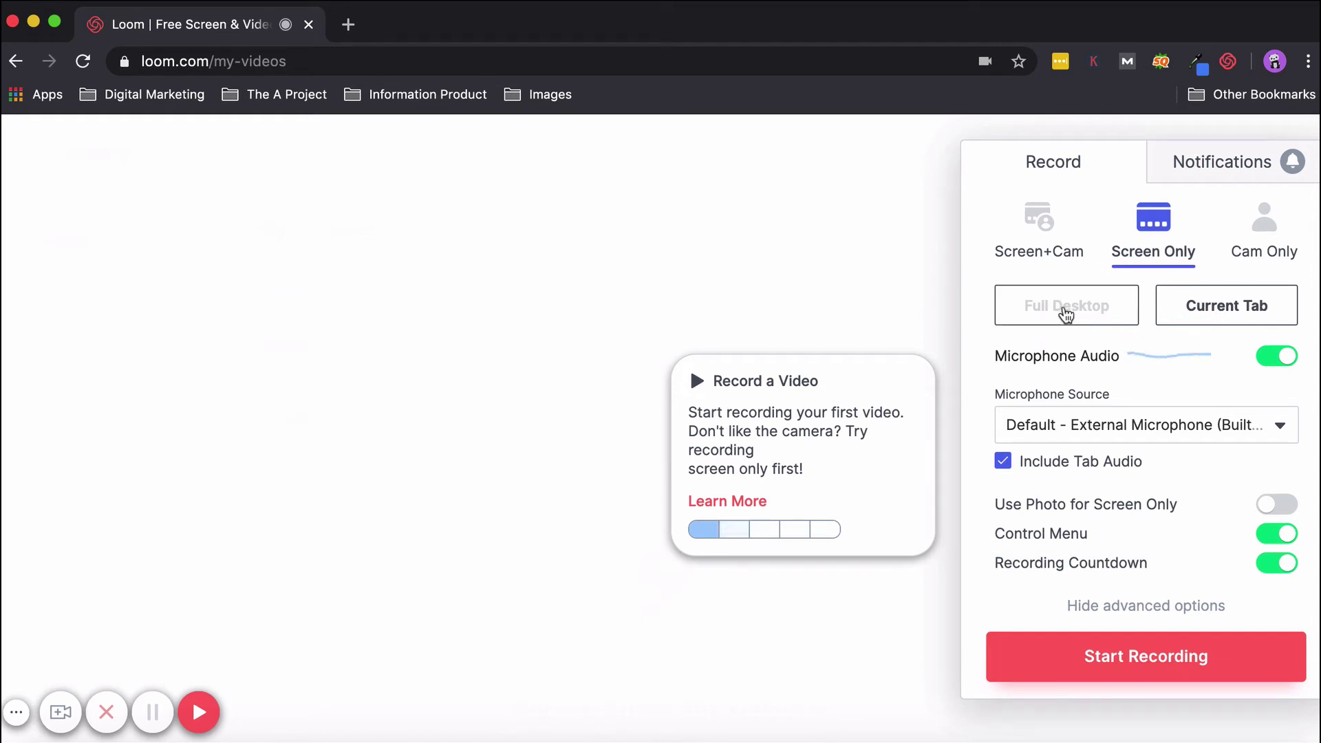
{"action": "left_click", "coordinate": [1066, 315]}
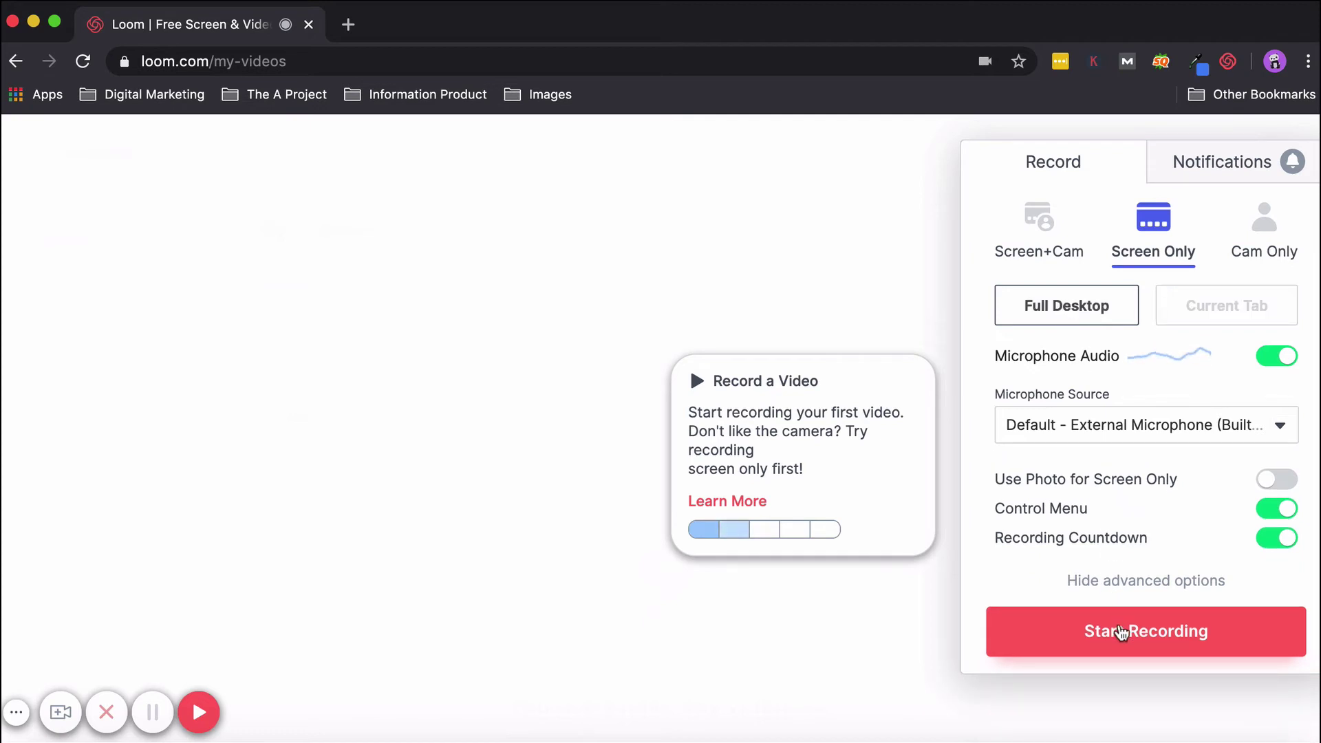
{"action": "left_click", "coordinate": [1122, 632]}
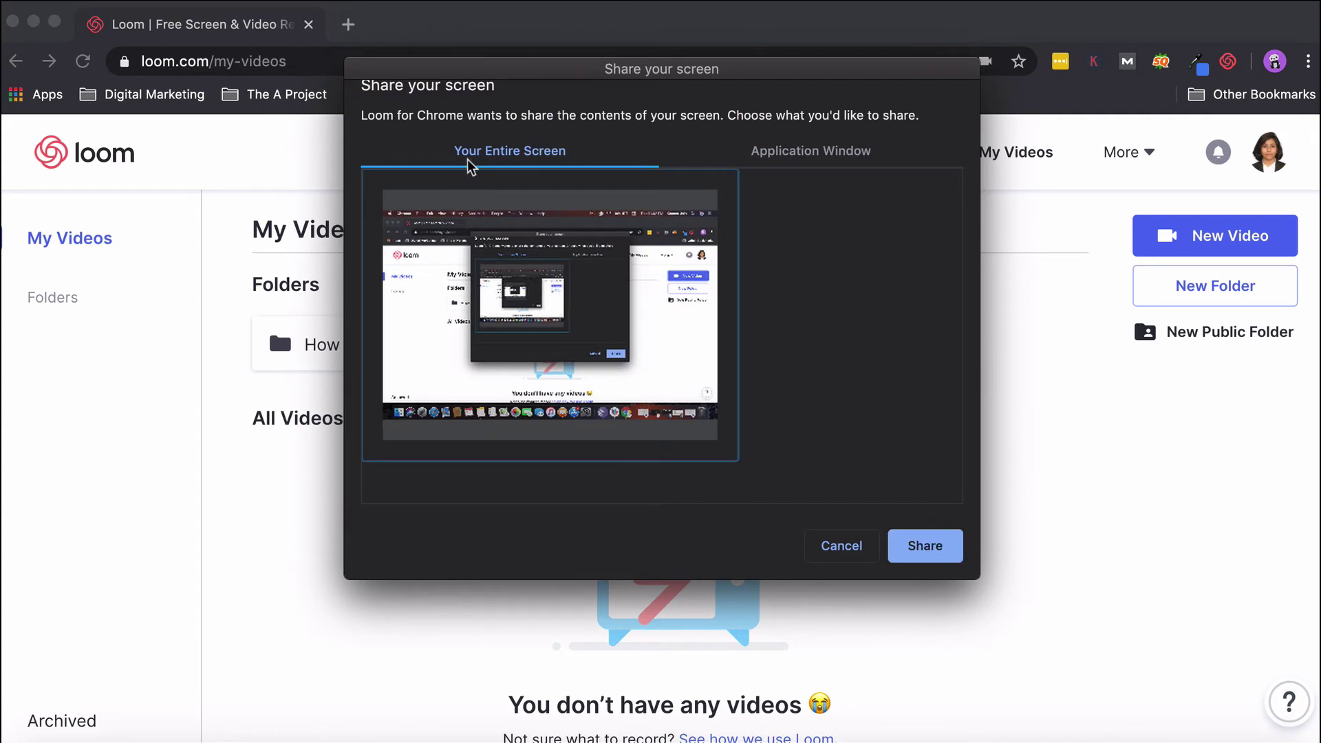
Share Your Entire Screen in the Share your screen dialog to begin the countdown.
{"action": "left_click", "coordinate": [812, 155]}
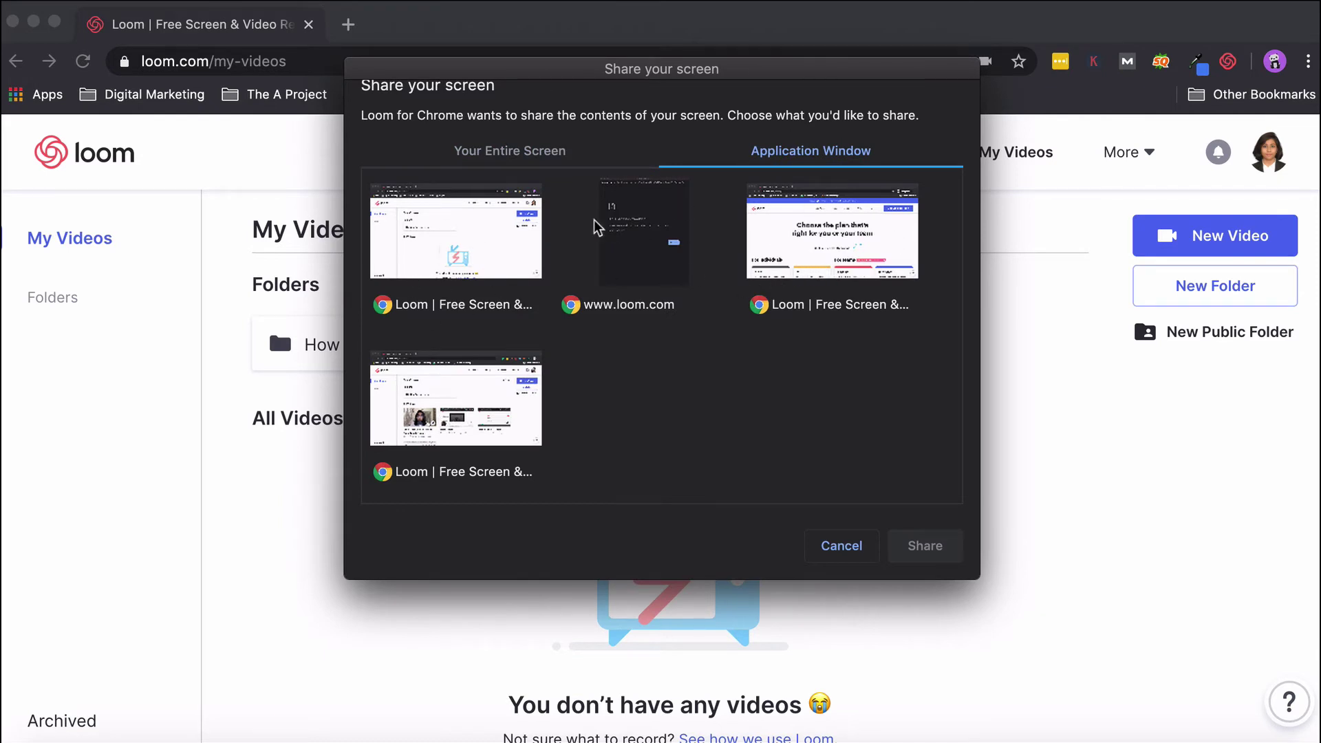
{"action": "left_click", "coordinate": [531, 157]}
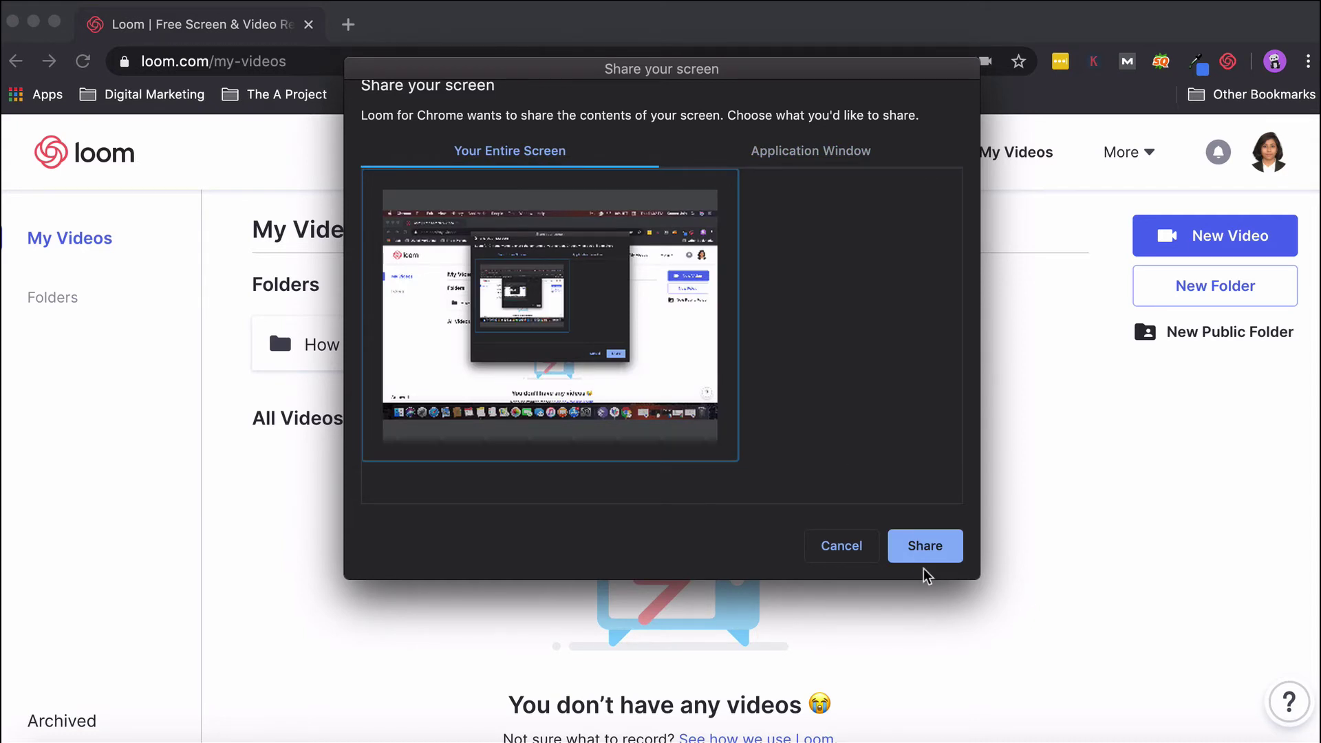
{"action": "left_click", "coordinate": [923, 547]}
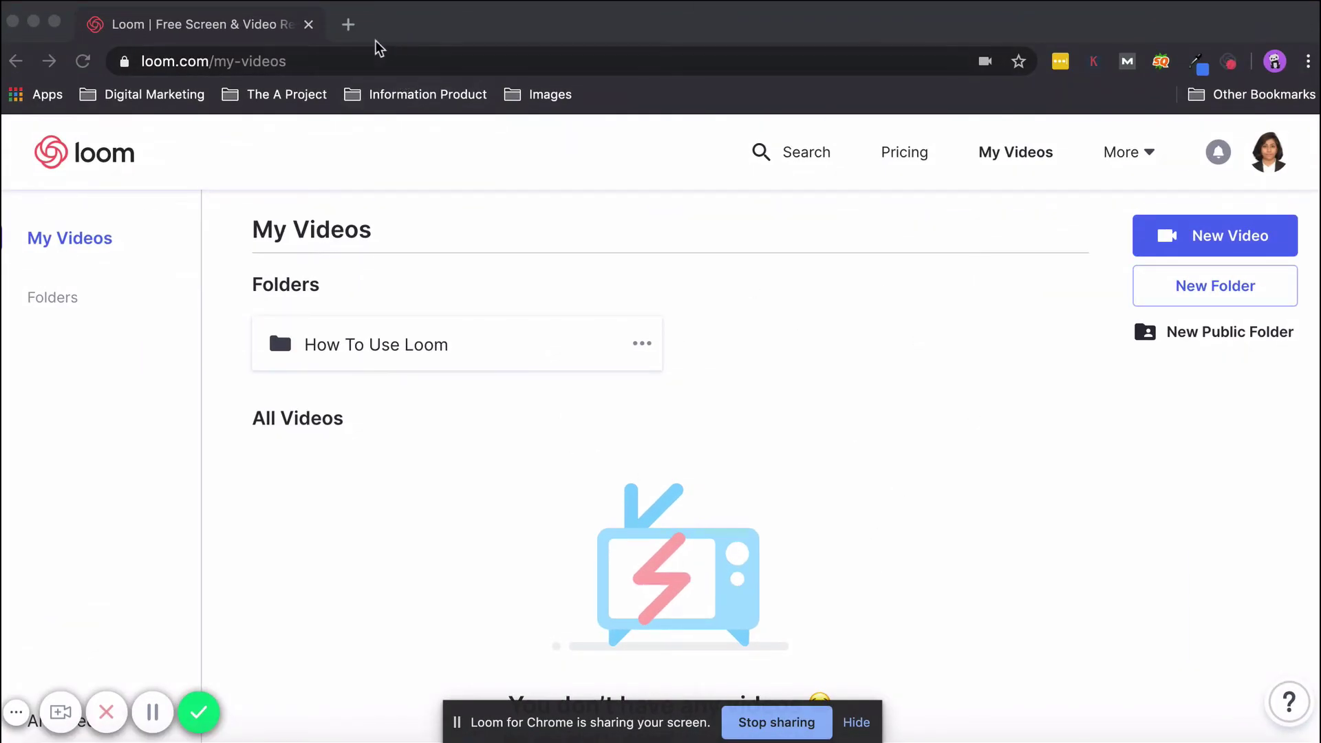
Visit Instagram in a new tab during the recording, then close that tab.
{"action": "left_click", "coordinate": [348, 24]}
{"action": "type", "text": "instagram.com"}
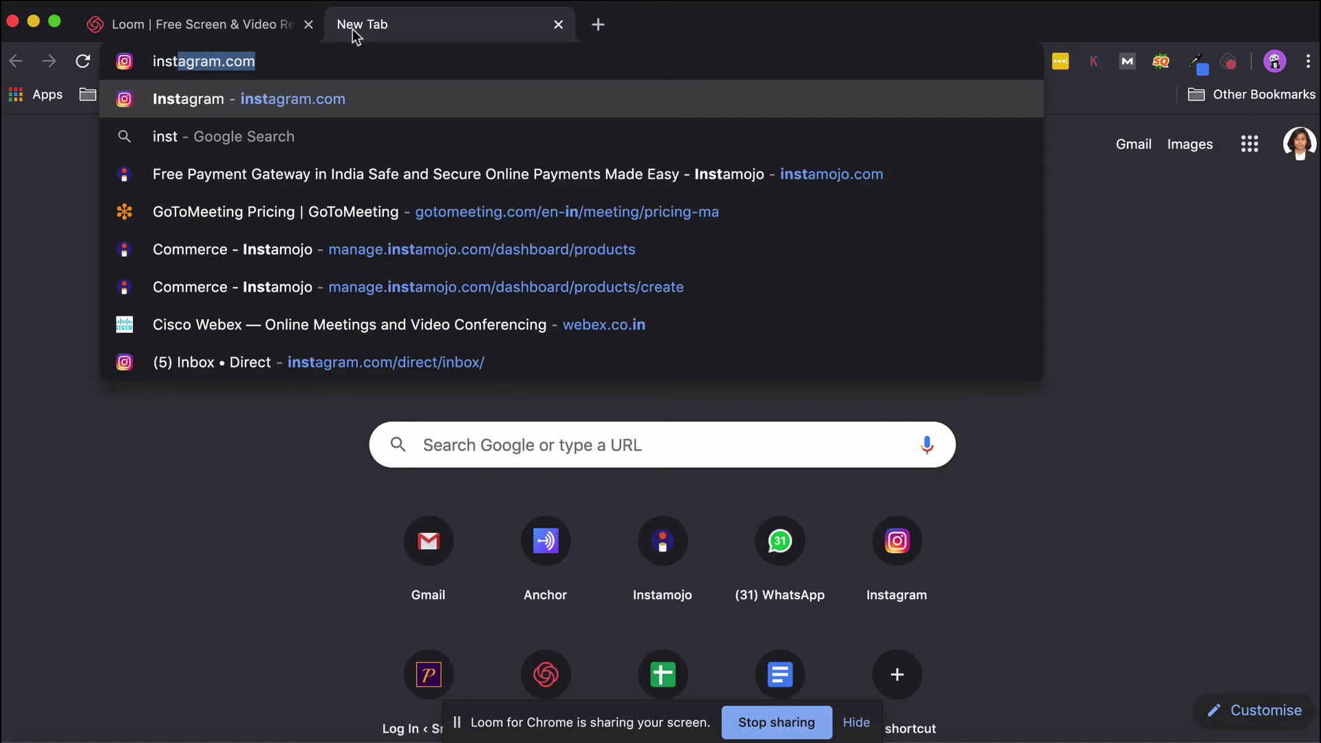
{"action": "key", "text": "Return"}
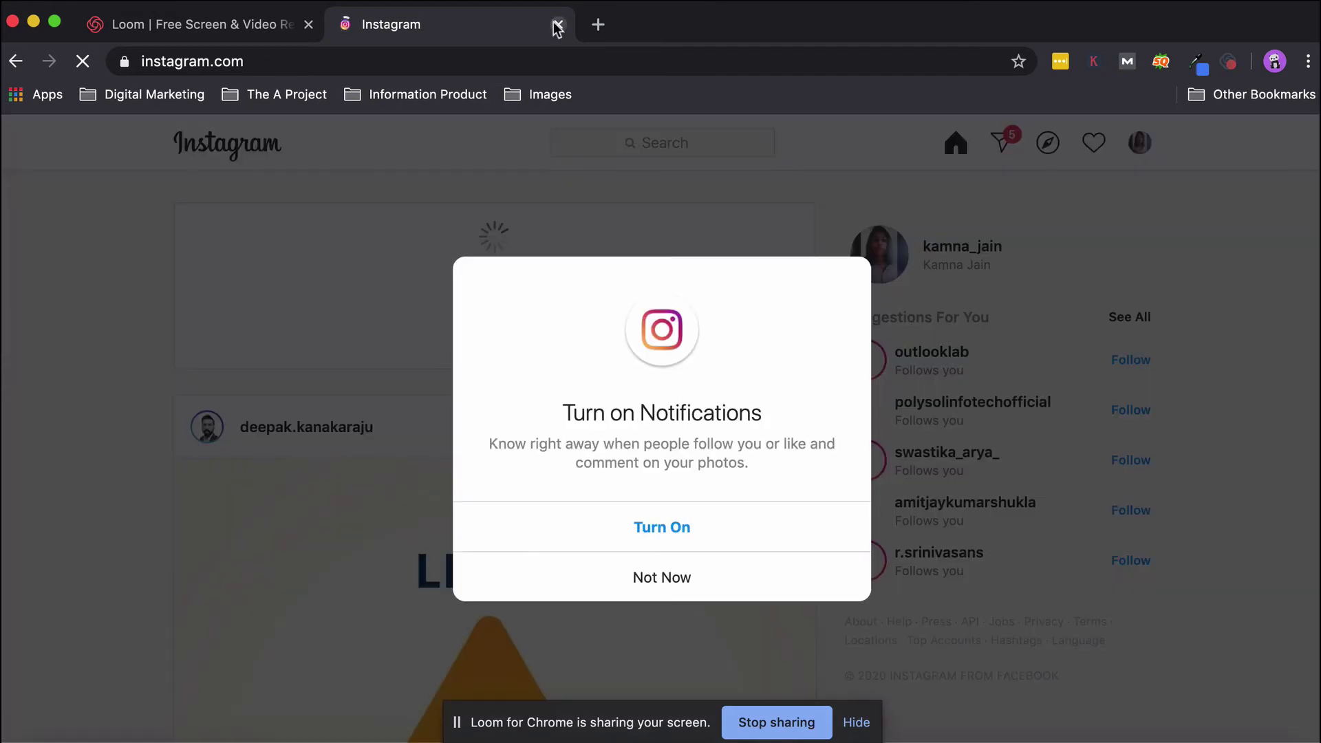
{"action": "left_click", "coordinate": [558, 24]}
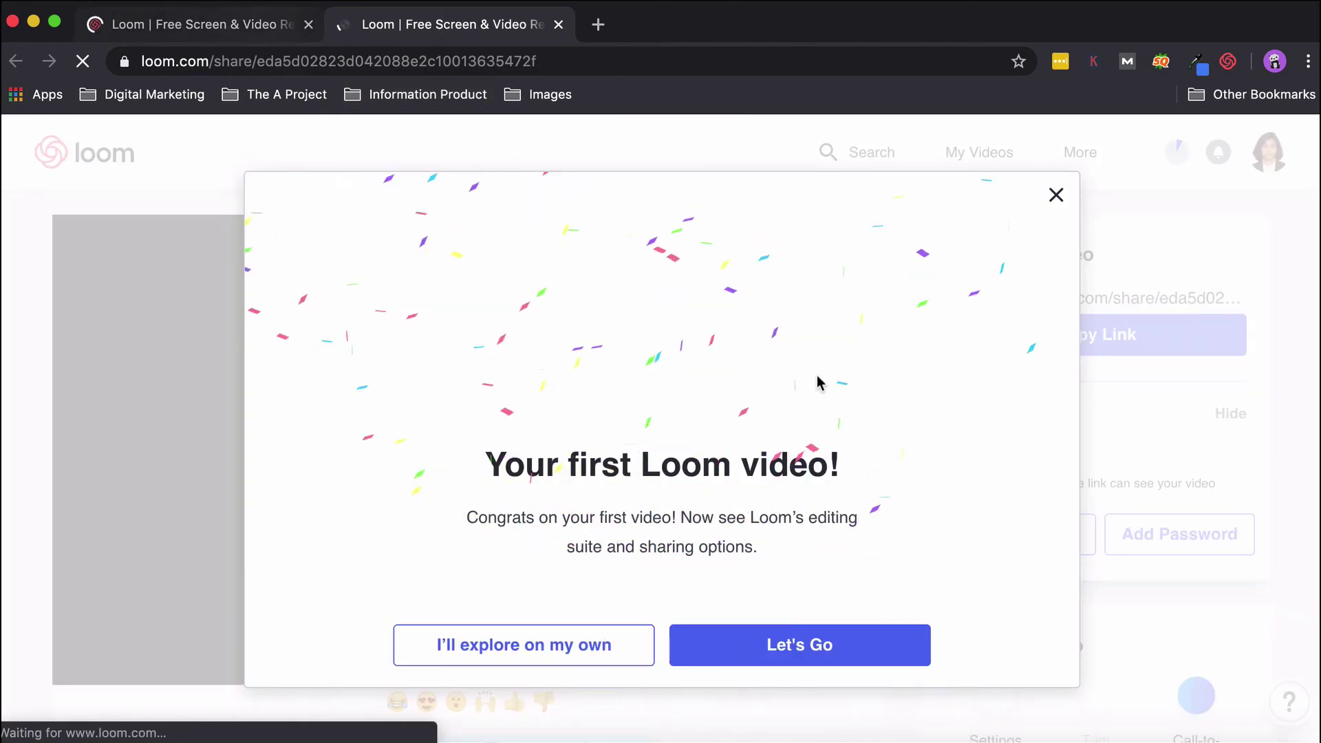
Dismiss the 'Your first Loom video!' welcome and open Trim for the 47-second video.
{"action": "left_click", "coordinate": [551, 657]}
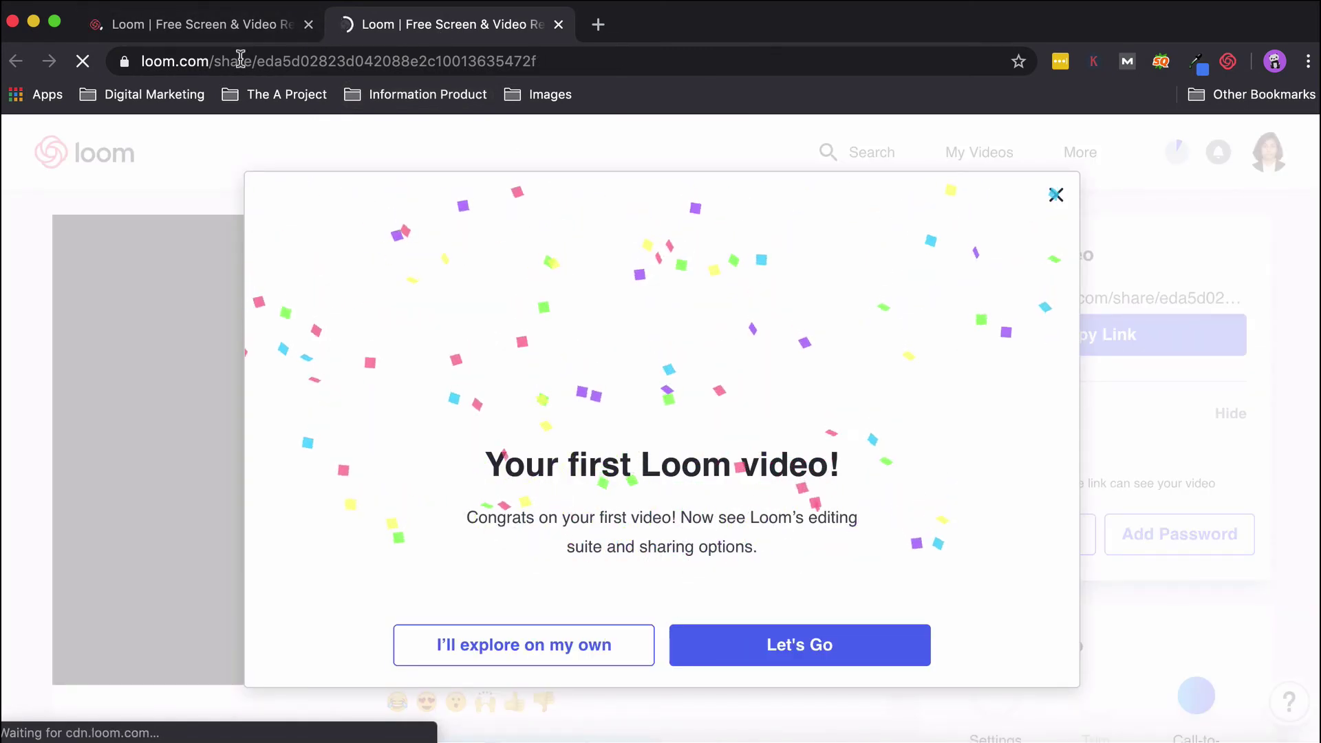
{"action": "scroll", "coordinate": [730, 421], "scroll_direction": "down", "scroll_amount": 2}
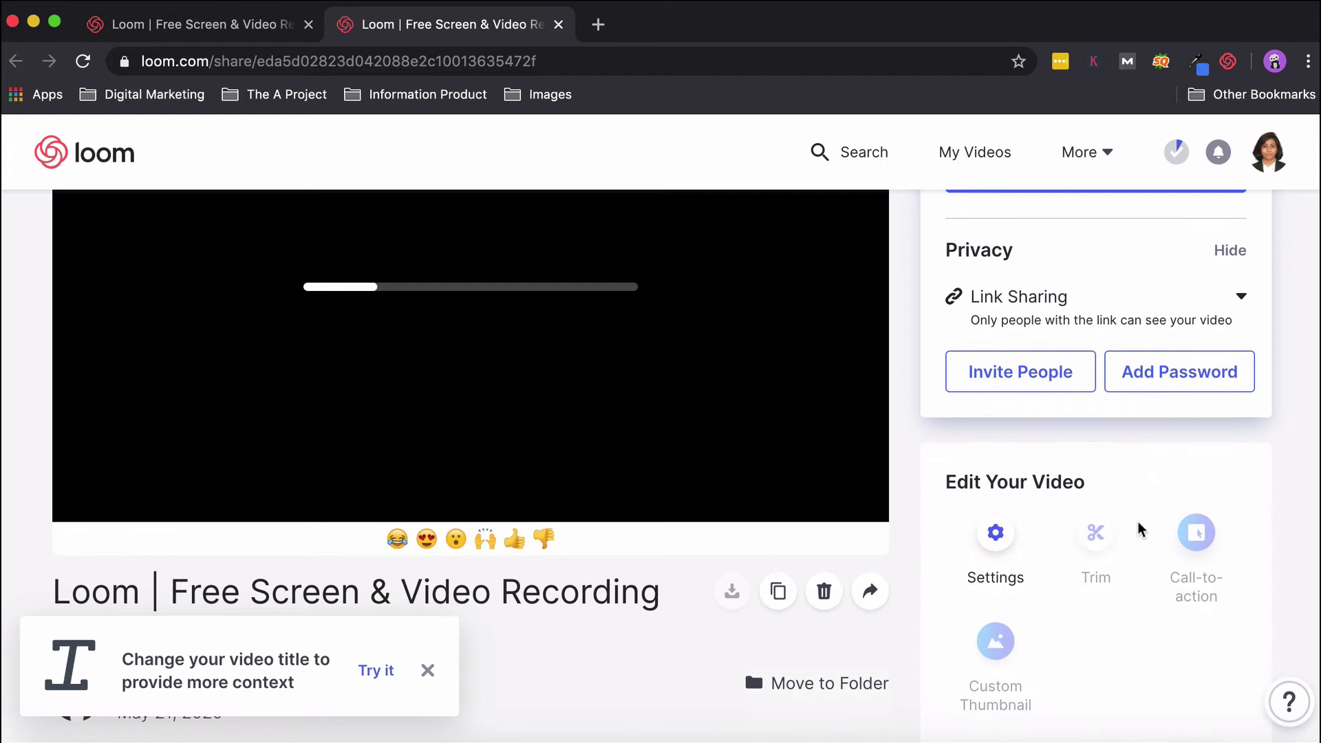
{"action": "scroll", "coordinate": [1109, 571], "scroll_direction": "down", "scroll_amount": 2}
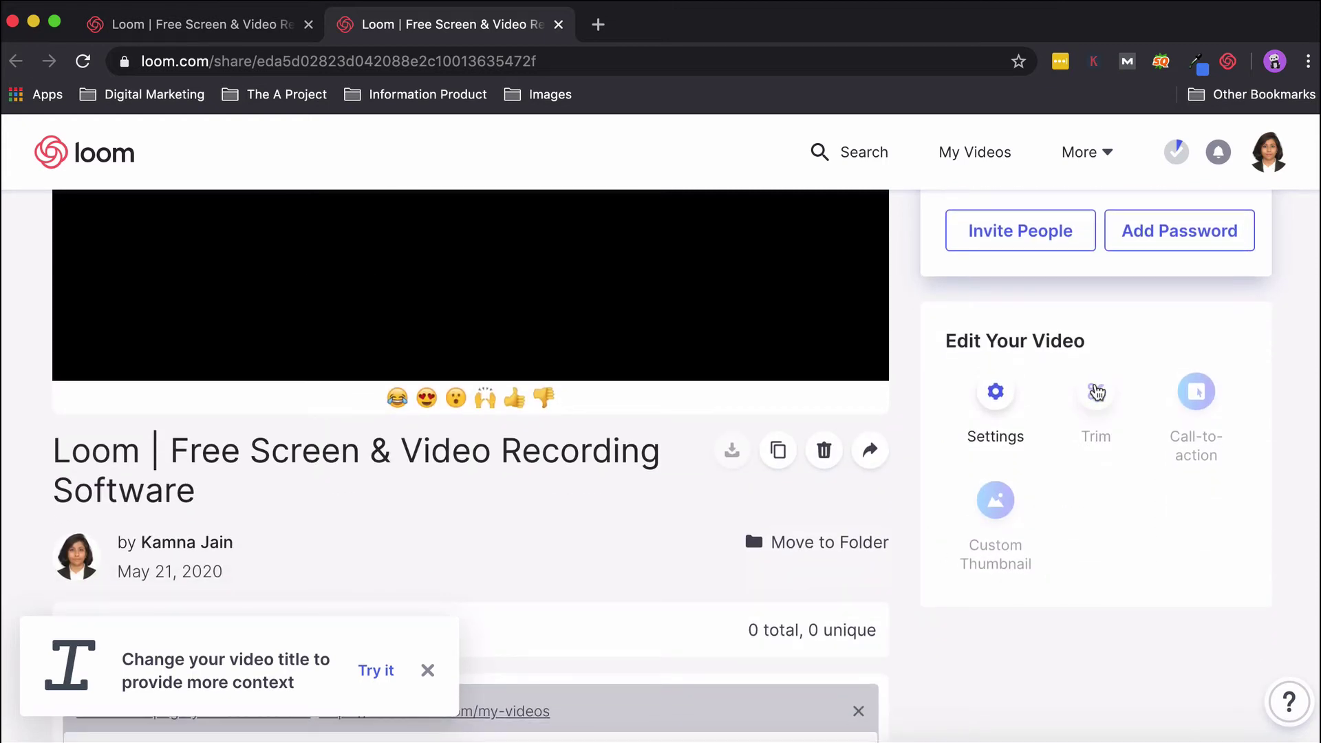
{"action": "scroll", "coordinate": [722, 309], "scroll_direction": "up", "scroll_amount": 4}
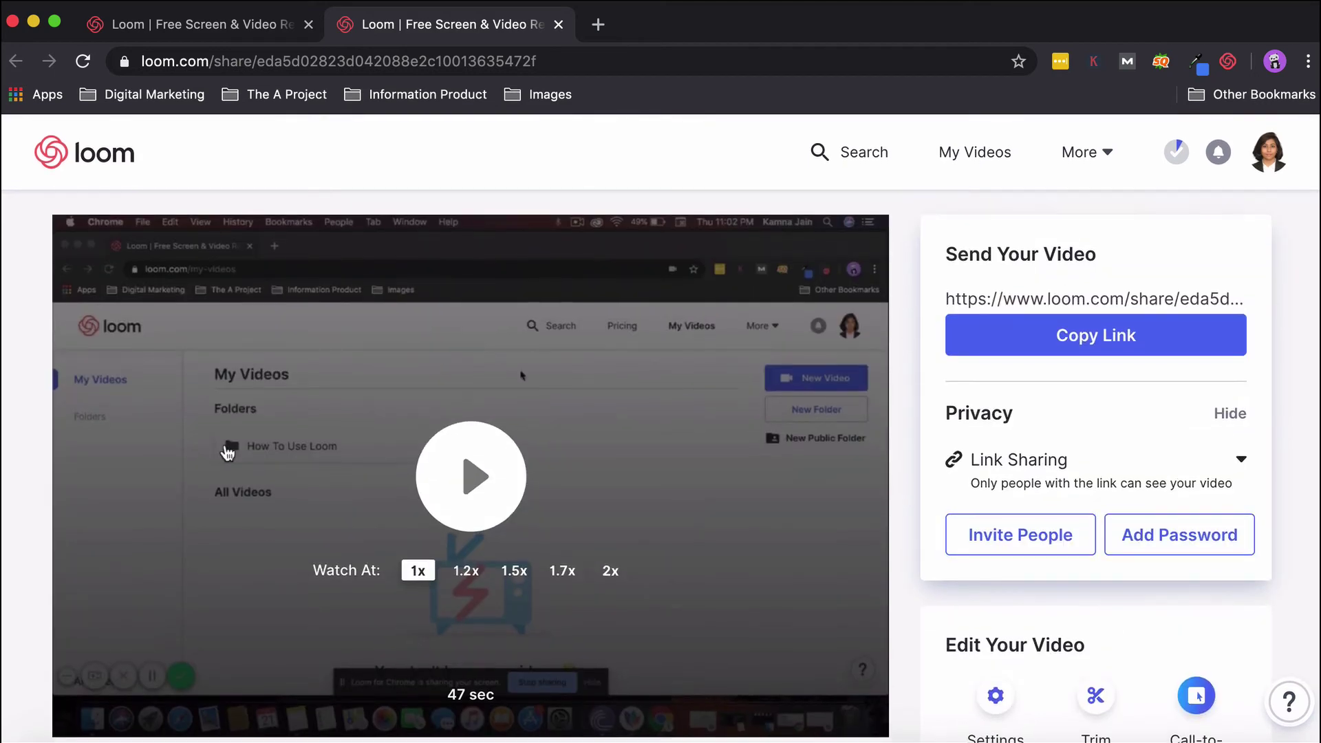
{"action": "scroll", "coordinate": [524, 365], "scroll_direction": "down", "scroll_amount": 4}
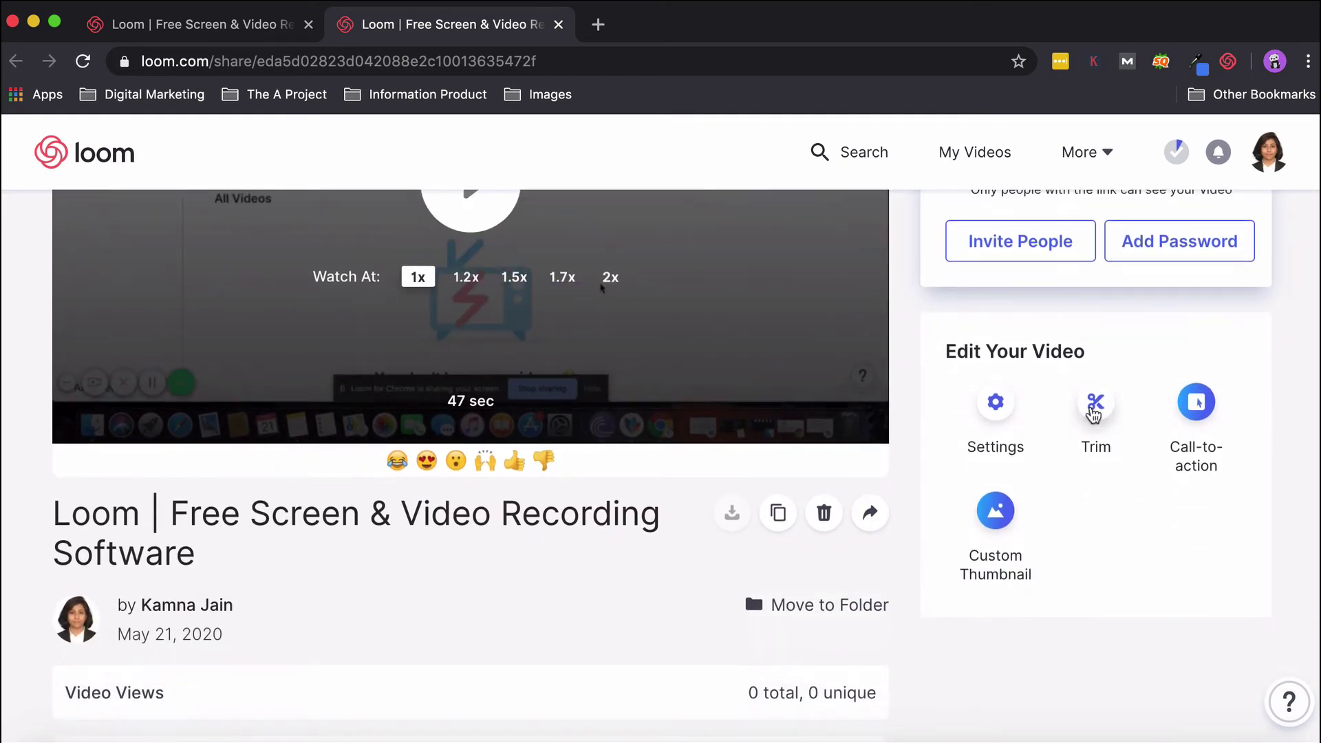
{"action": "left_click", "coordinate": [1094, 412]}
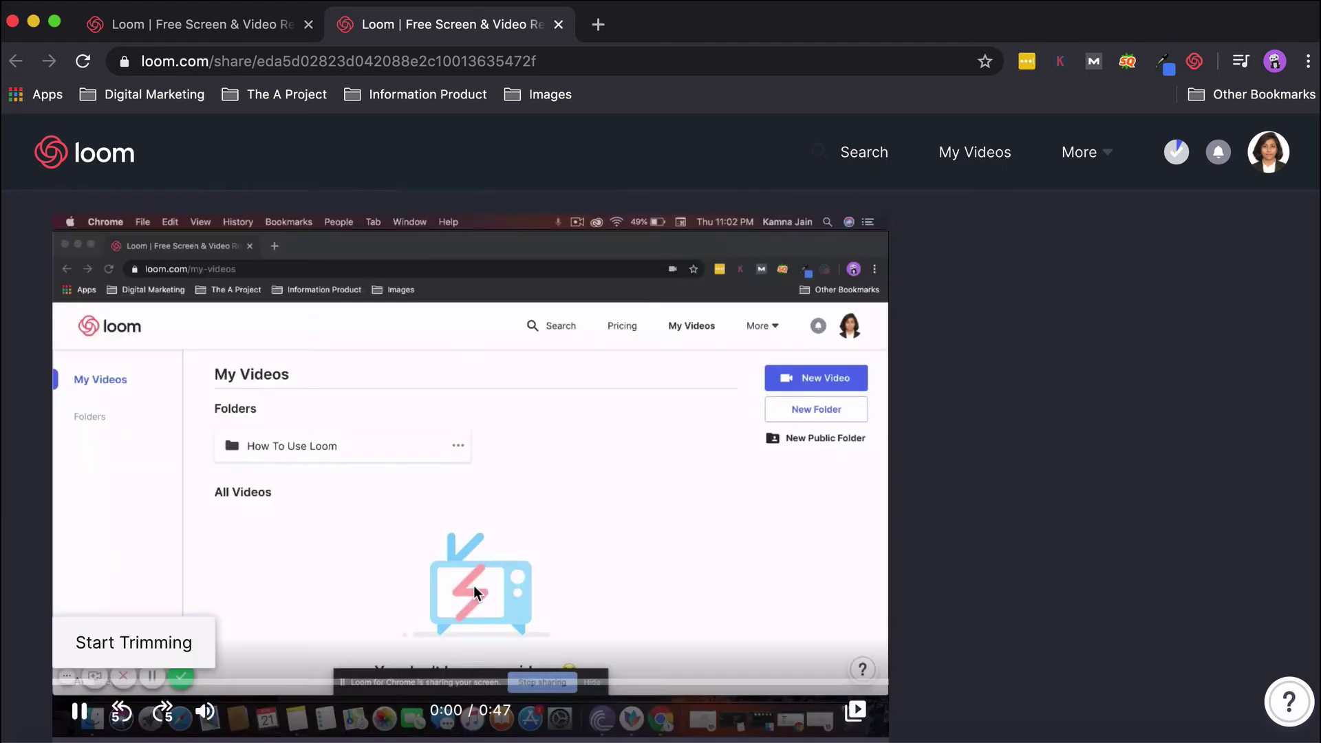
Cut the 0:15.2–0:19.4 section out of the video.
{"action": "scroll", "coordinate": [473, 575], "scroll_direction": "down", "scroll_amount": 3}
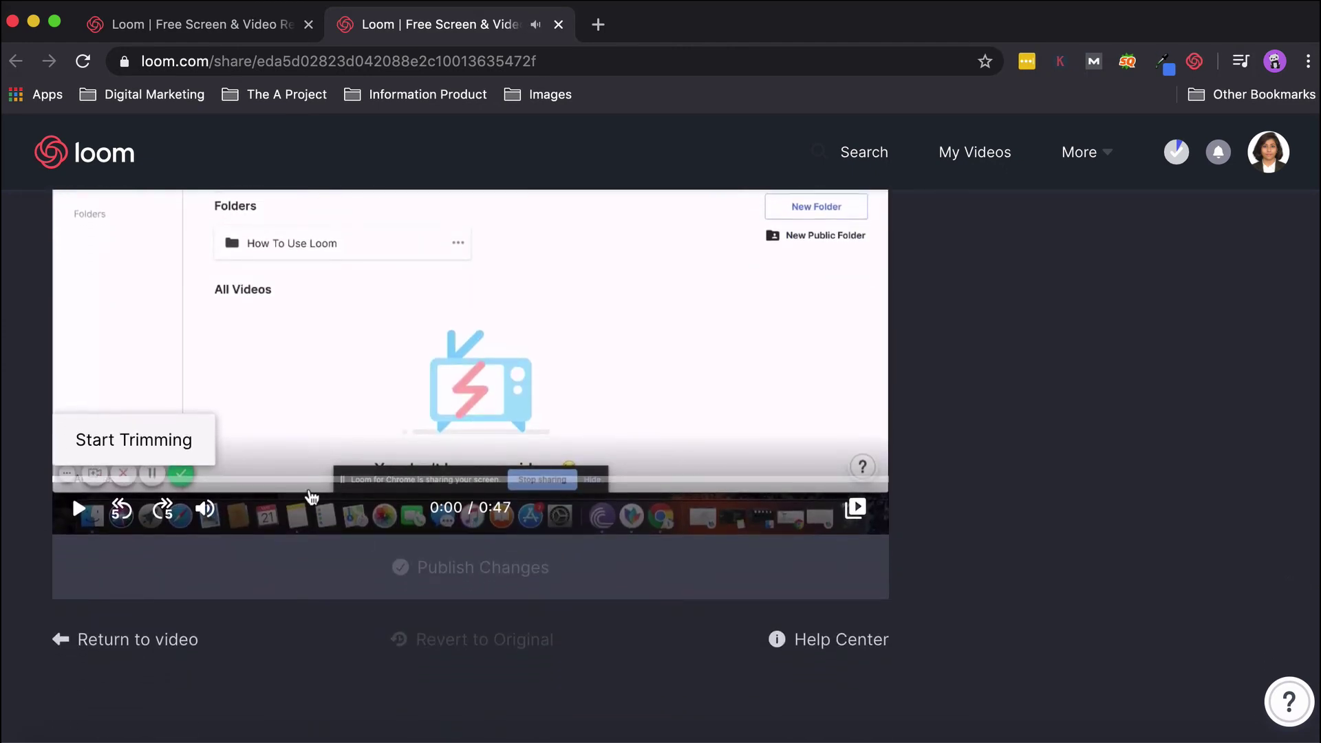
{"action": "left_click", "coordinate": [326, 481]}
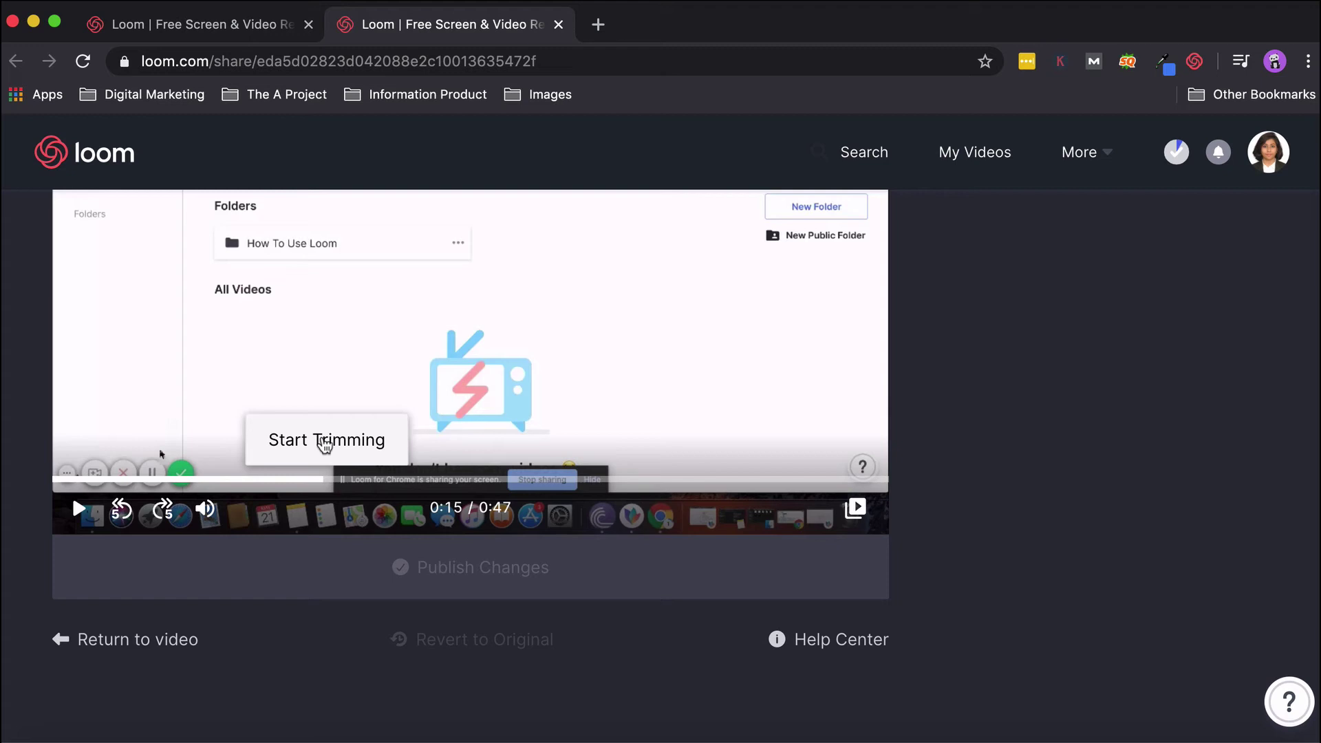
{"action": "left_click", "coordinate": [322, 439]}
{"action": "left_click_drag", "start_coordinate": [494, 439], "coordinate": [398, 437]}
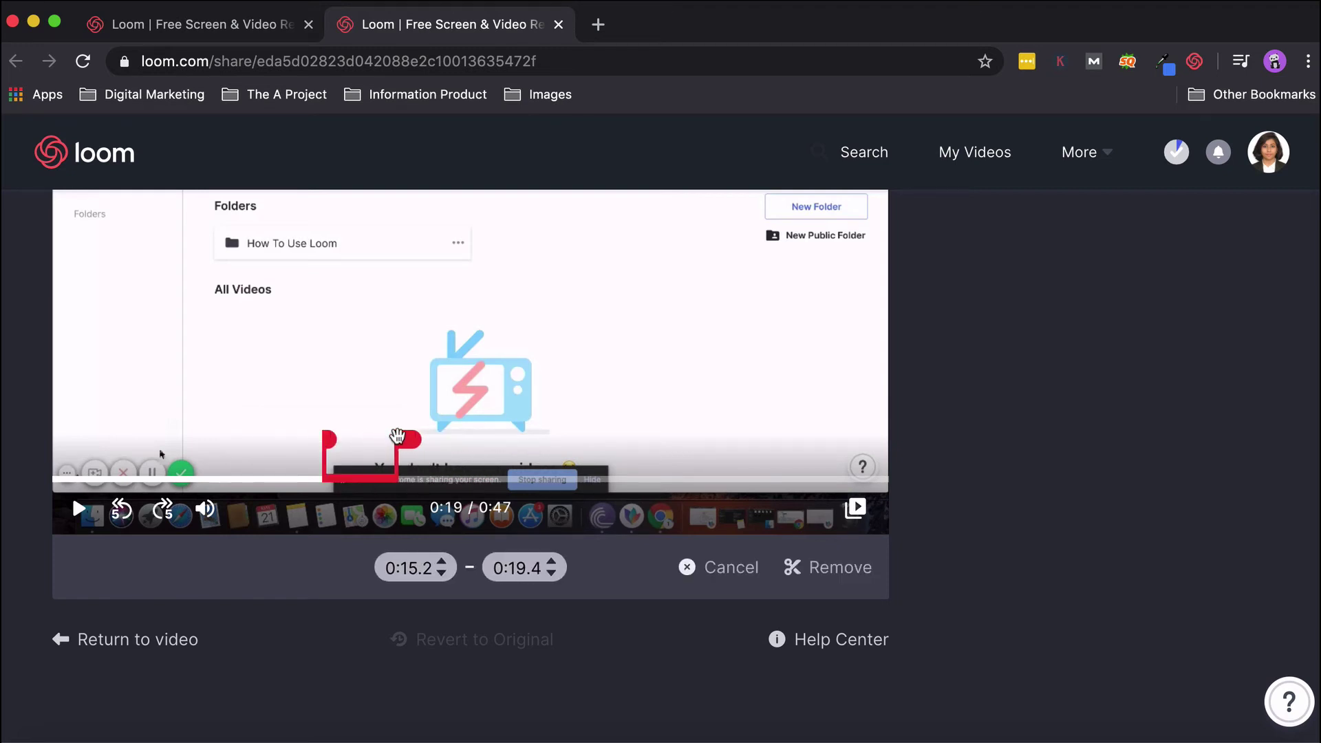
{"action": "left_click", "coordinate": [838, 583]}
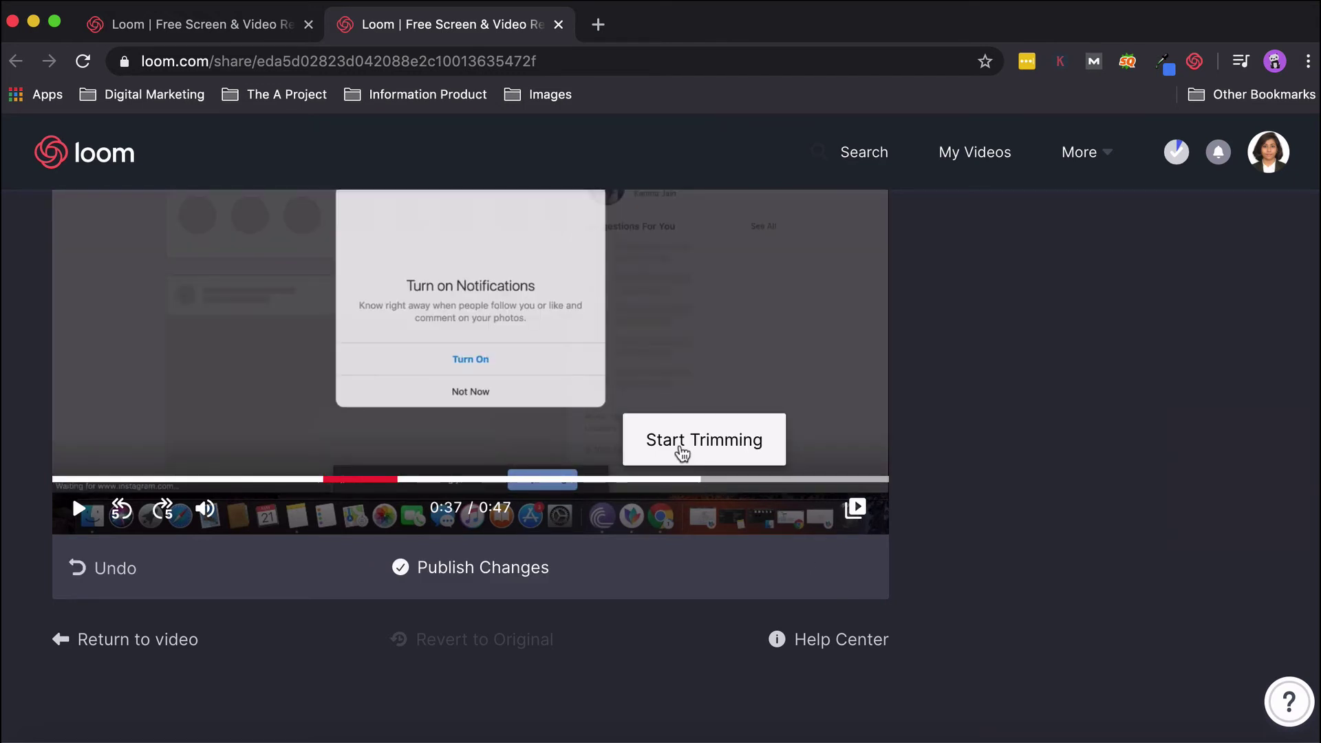
Cut the 0:36.5–0:40.0 section as well and publish the trimmed video.
{"action": "left_click", "coordinate": [679, 447]}
{"action": "left_click_drag", "start_coordinate": [870, 440], "coordinate": [764, 442]}
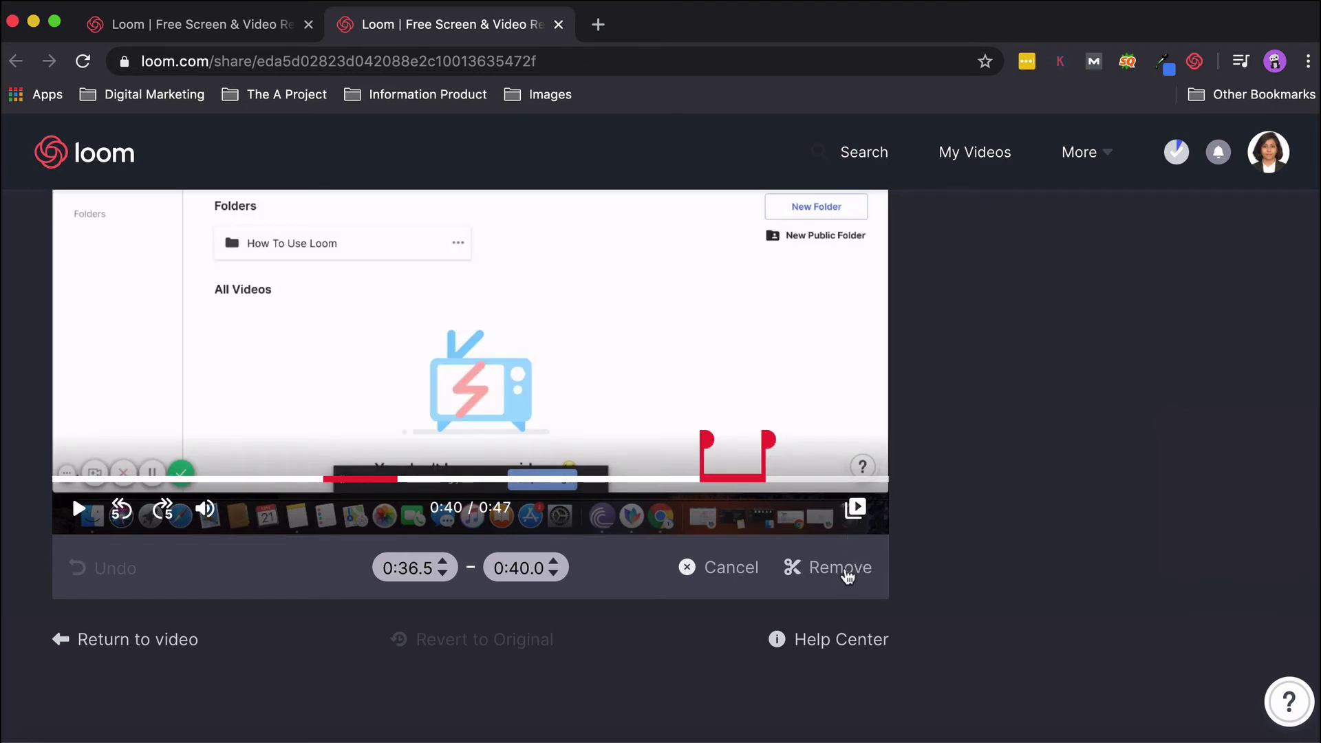
{"action": "left_click", "coordinate": [840, 568]}
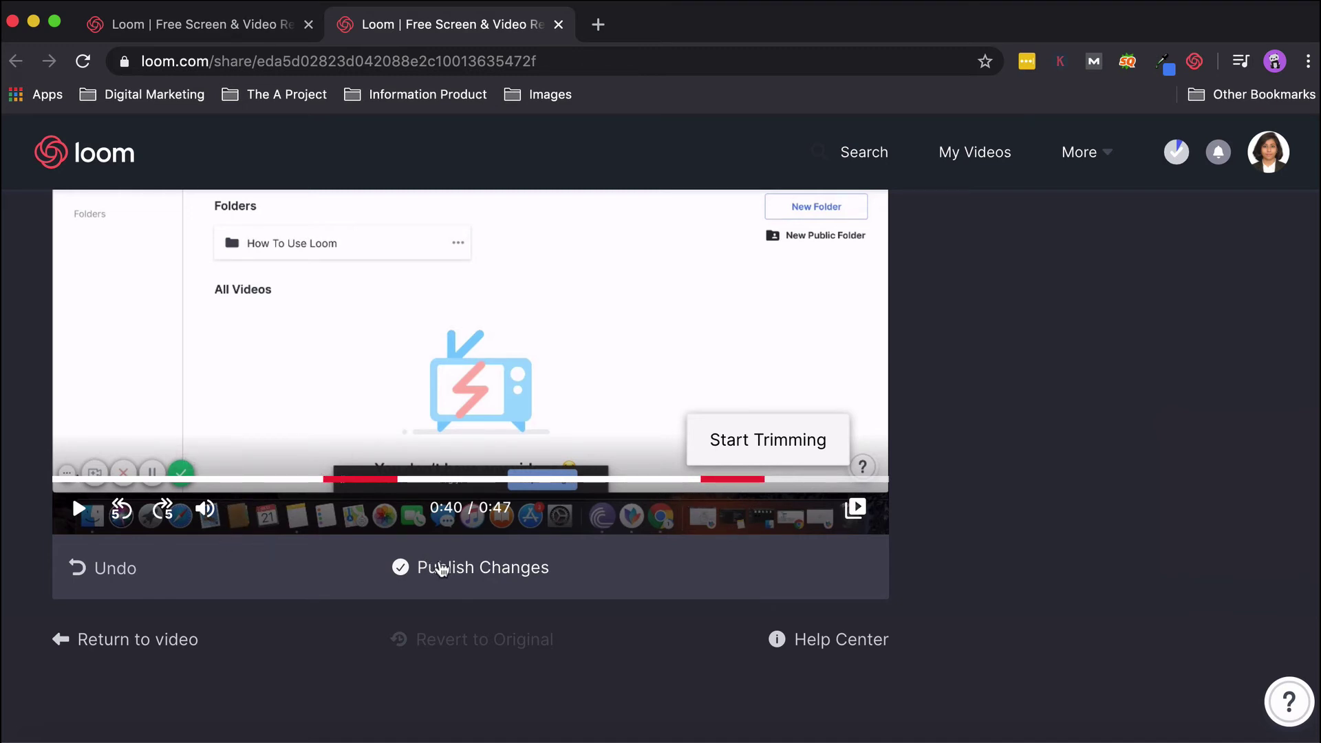
{"action": "left_click", "coordinate": [441, 568]}
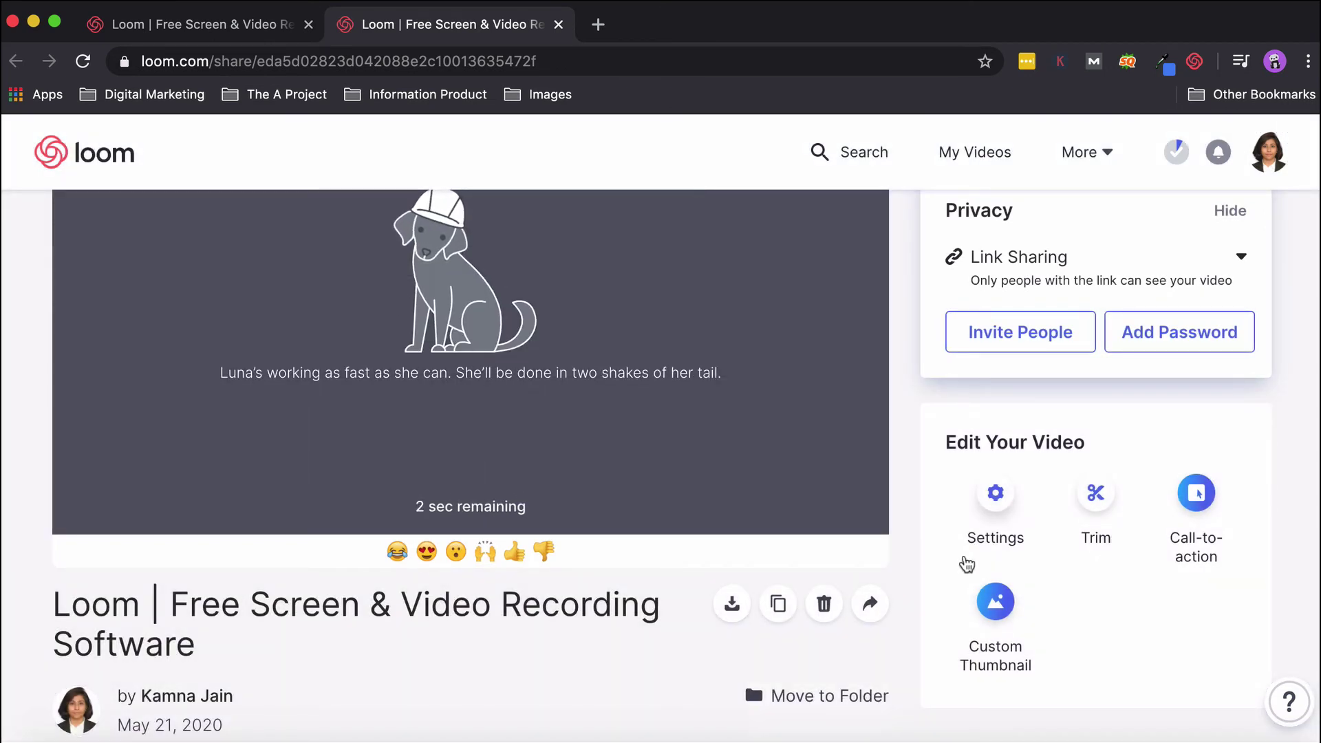
{"action": "scroll", "coordinate": [646, 447], "scroll_direction": "up", "scroll_amount": 1}
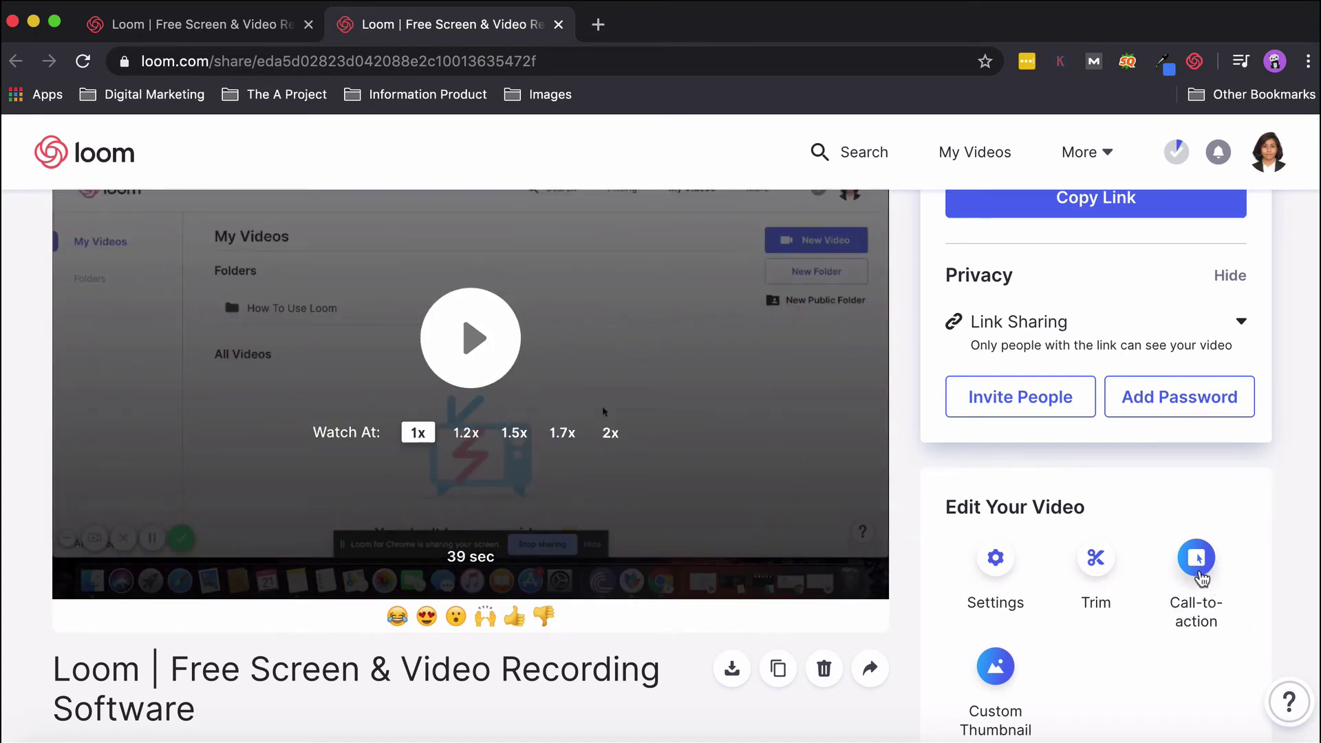
Fill in the call-to-action with button text 'Visit YouTube Now' and link 'ww.youtube.com'.
{"action": "left_click", "coordinate": [1197, 560]}
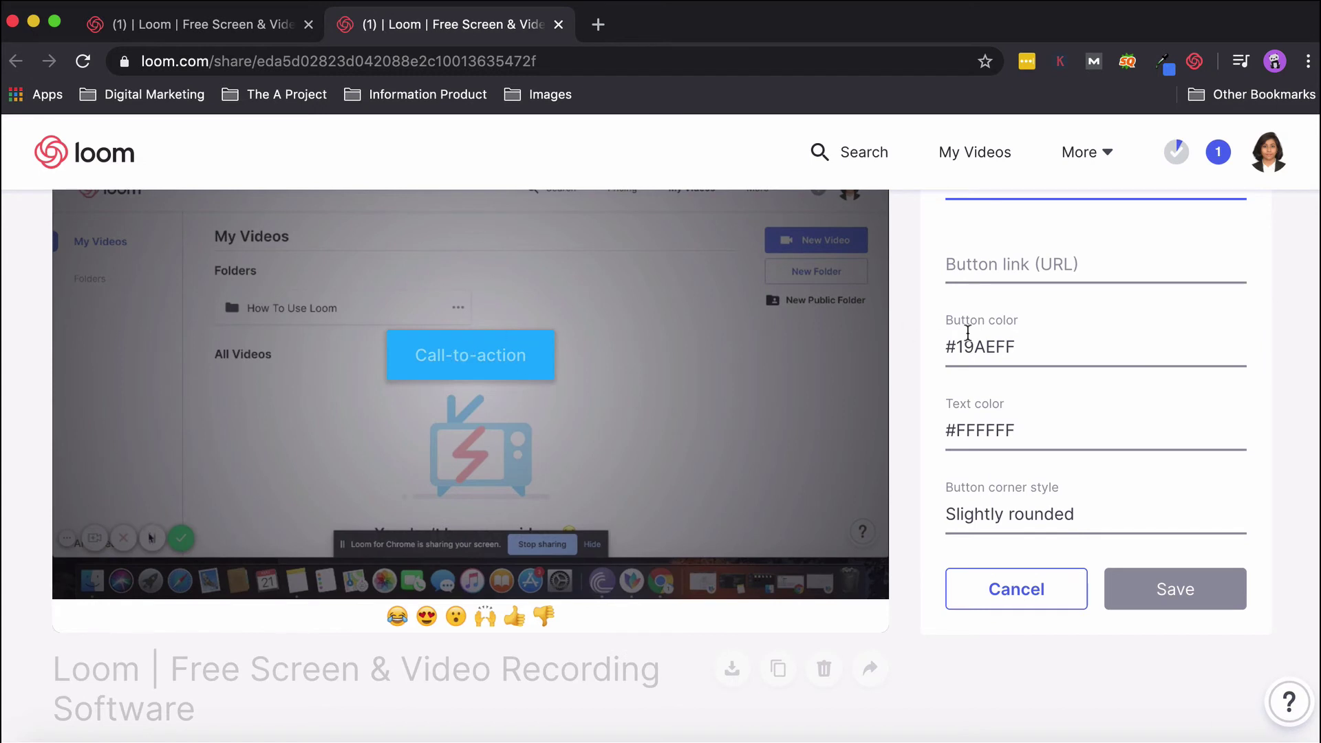
{"action": "scroll", "coordinate": [968, 333], "scroll_direction": "up", "scroll_amount": 2}
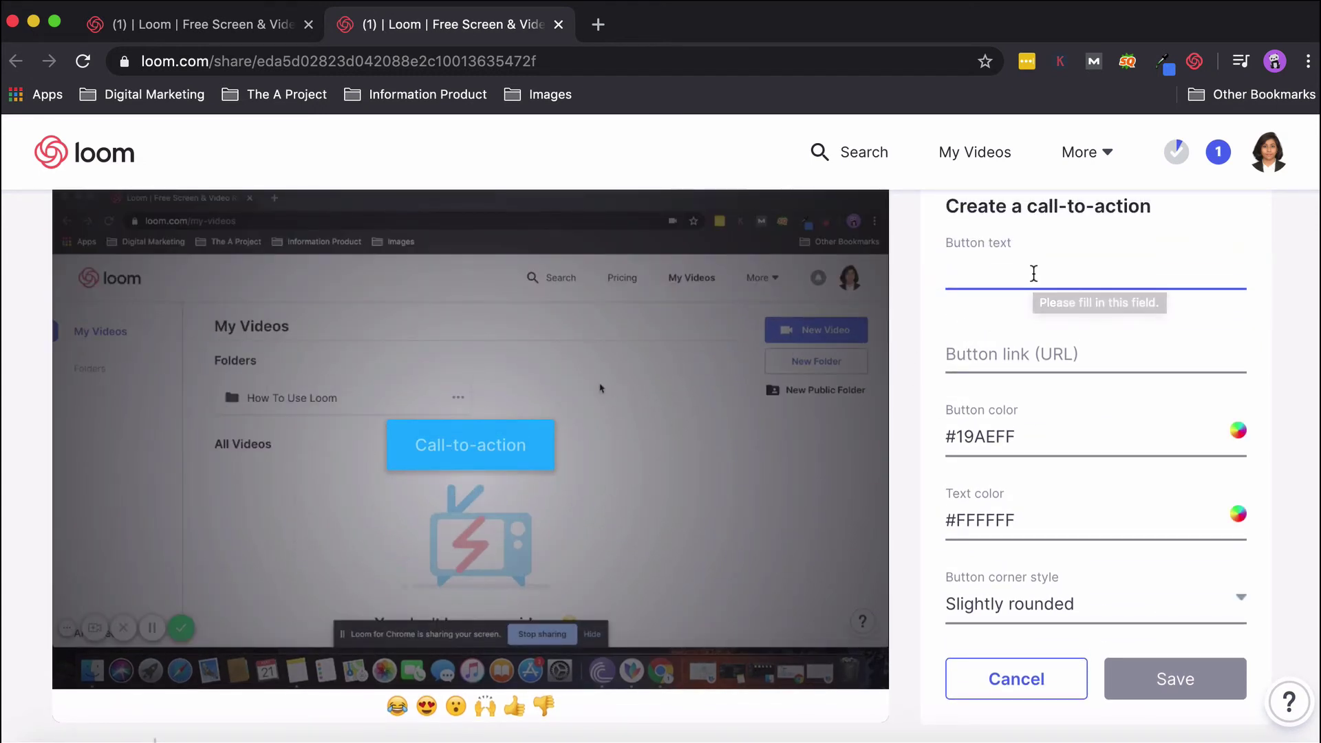
{"action": "type", "text": "Visit "}
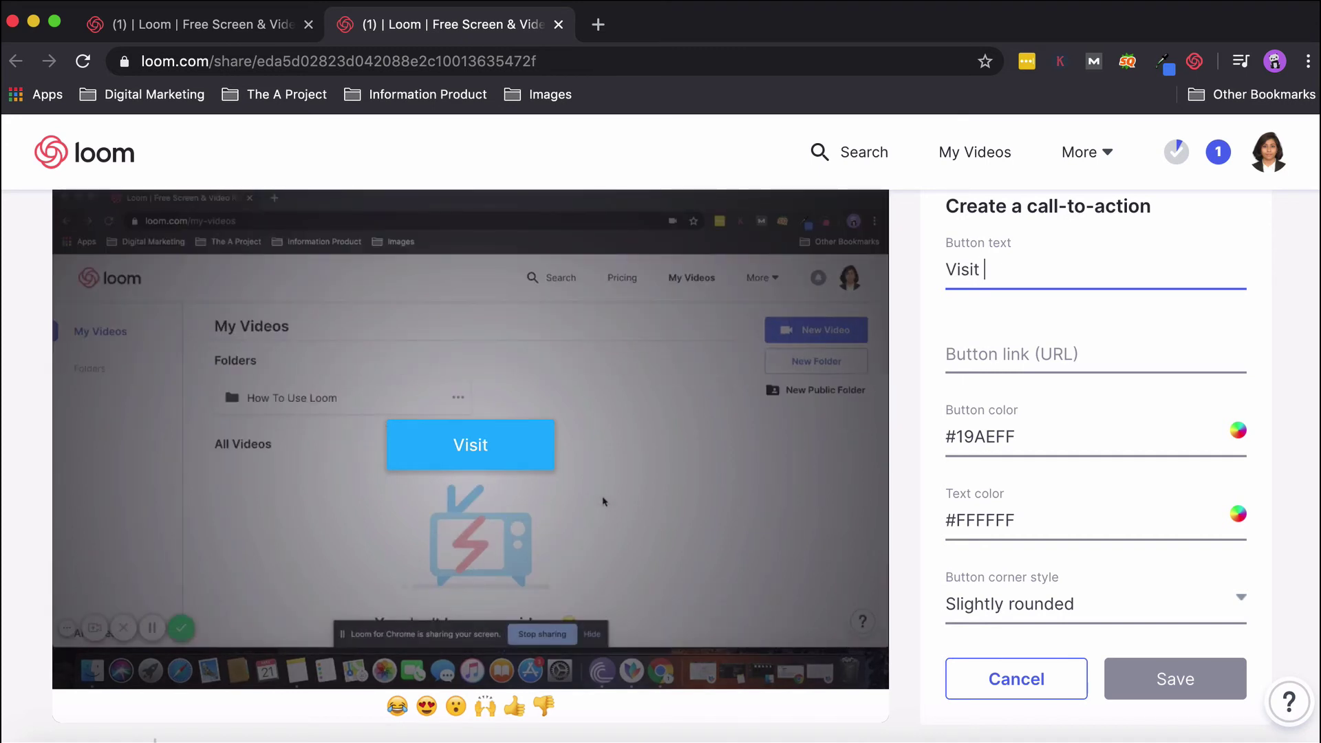
{"action": "type", "text": "YouTUbe"}
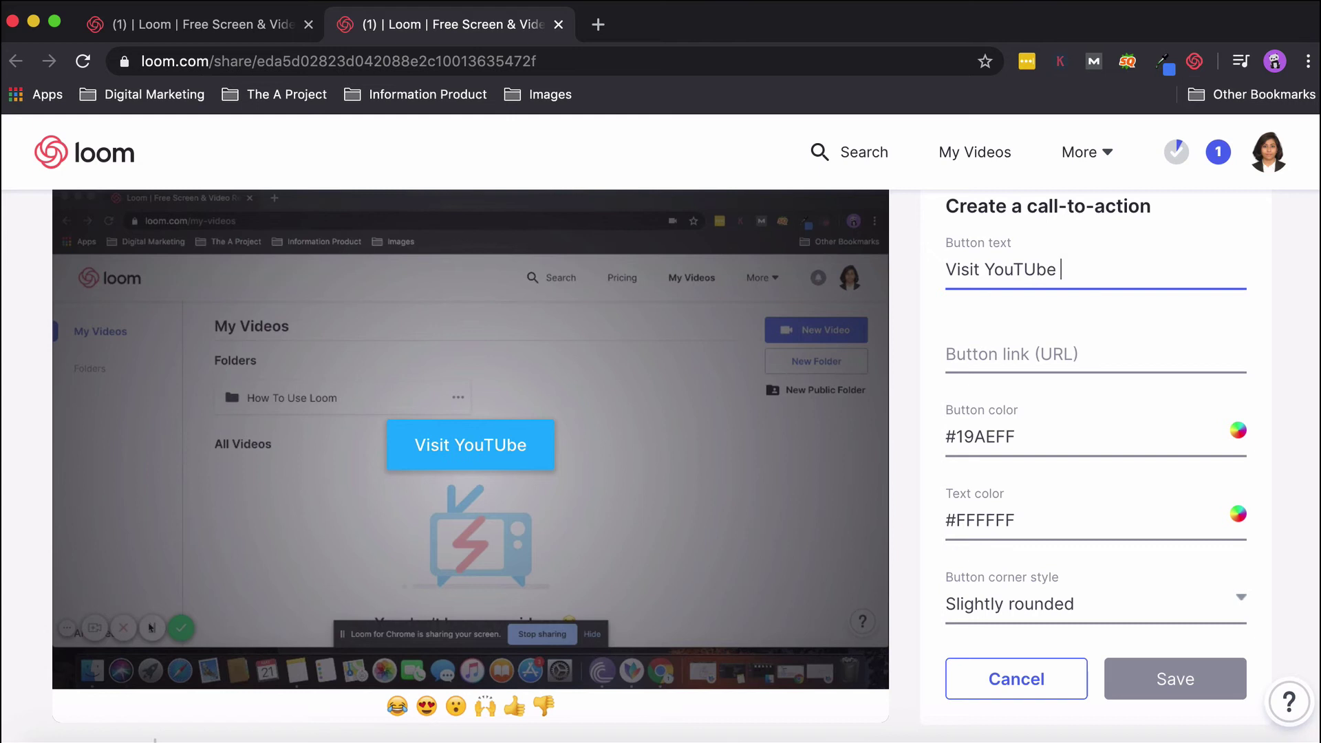
{"action": "key", "text": "BackSpace"}
{"action": "key", "text": "BackSpace"}
{"action": "key", "text": "BackSpace"}
{"action": "type", "text": "ube Now"}
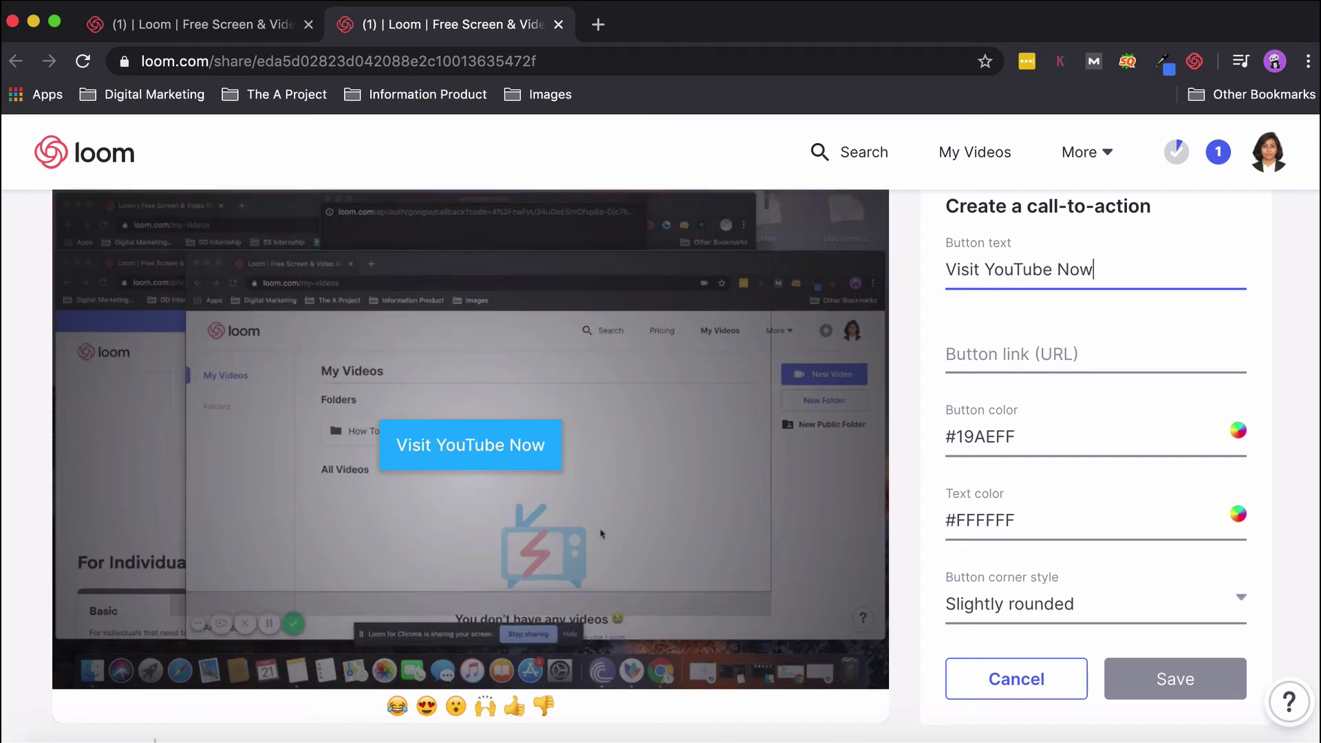
{"action": "key", "text": "Tab"}
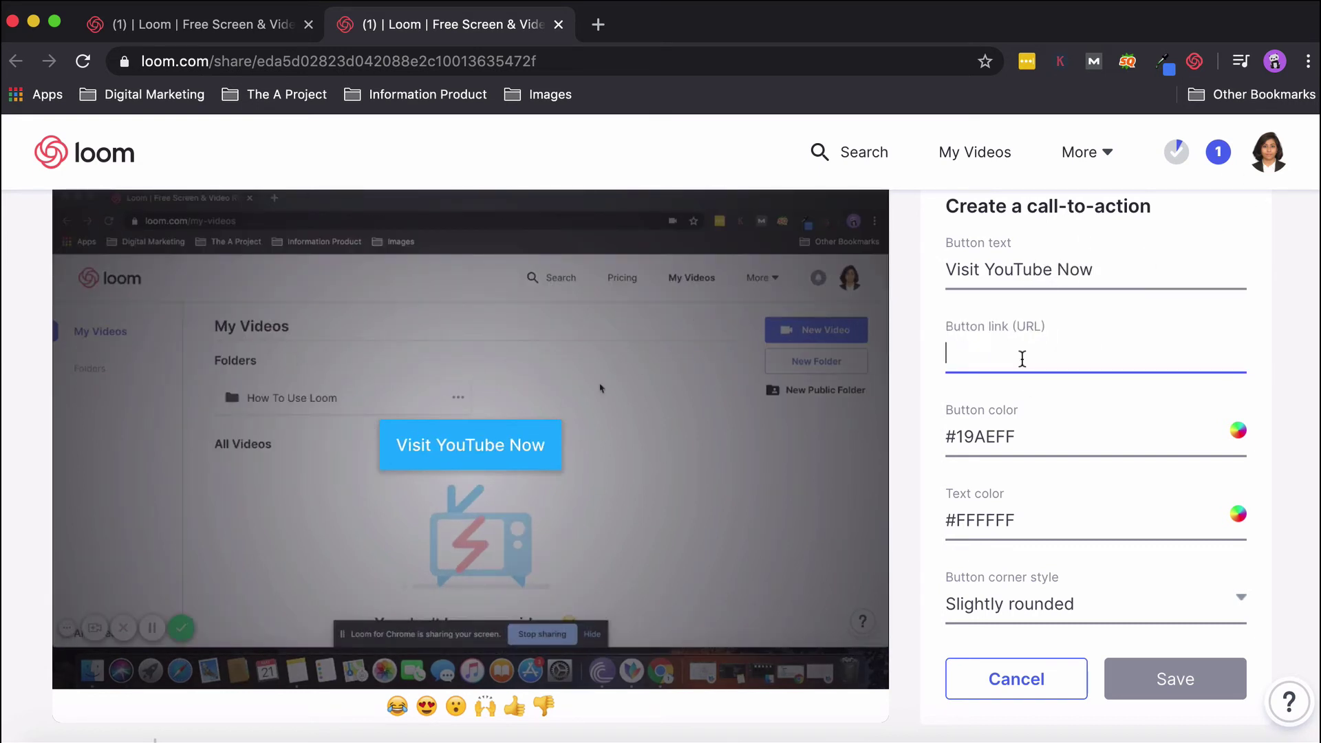
{"action": "type", "text": "ww."}
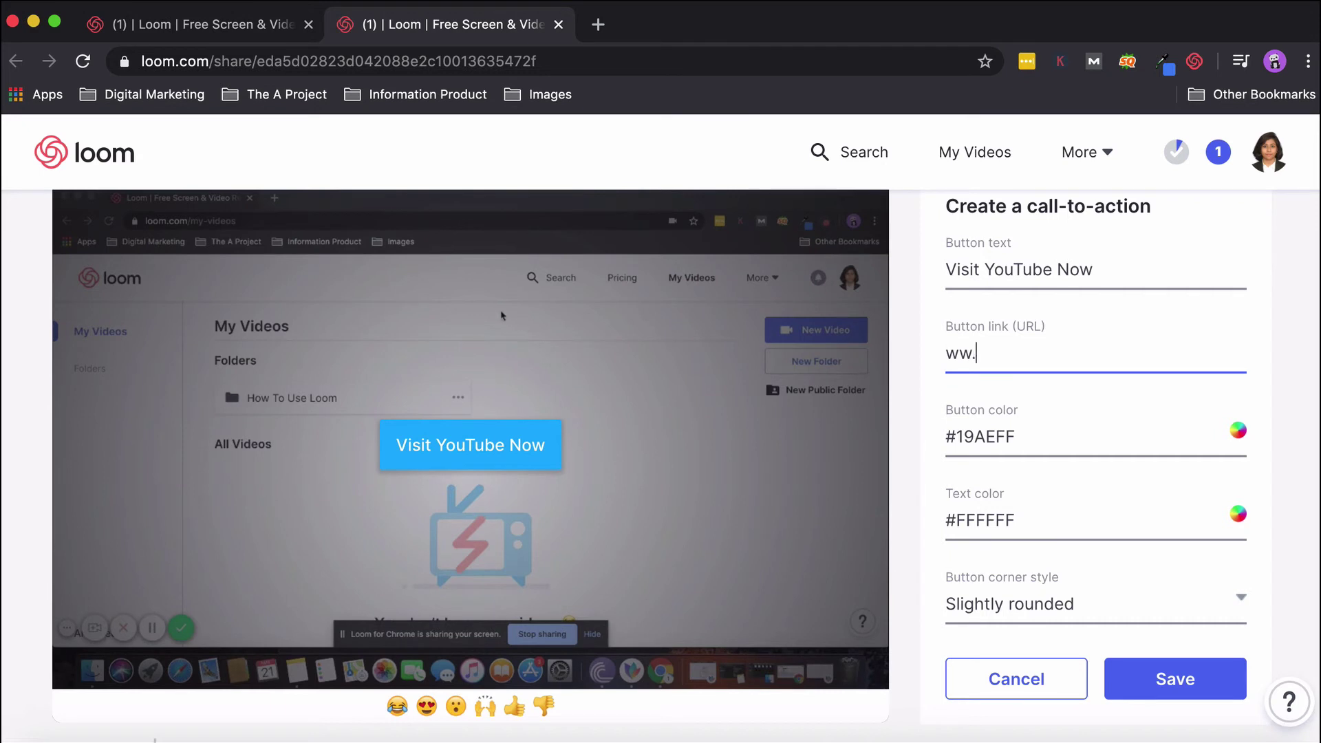
{"action": "type", "text": "youtube.com"}
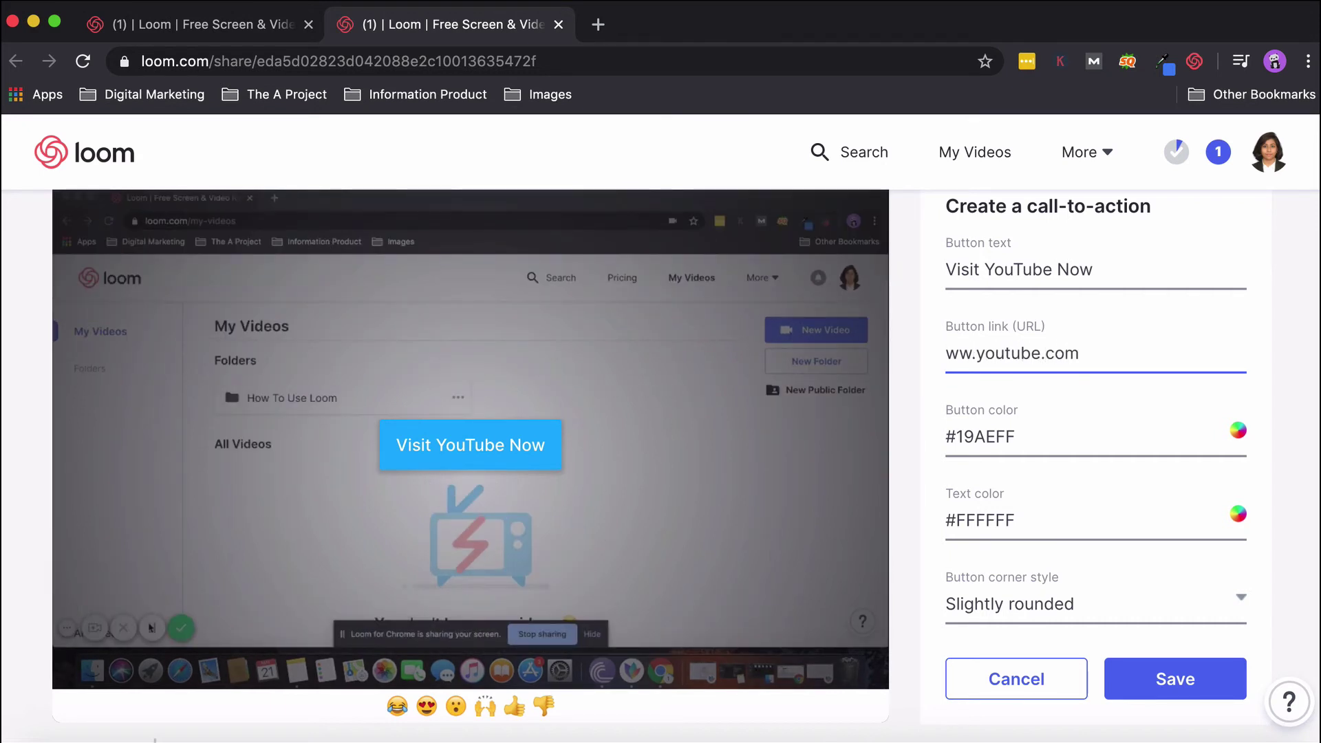
{"action": "scroll", "coordinate": [1032, 448], "scroll_direction": "down", "scroll_amount": 3}
Save the call-to-action and play the video to preview it.
{"action": "left_click", "coordinate": [1112, 507]}
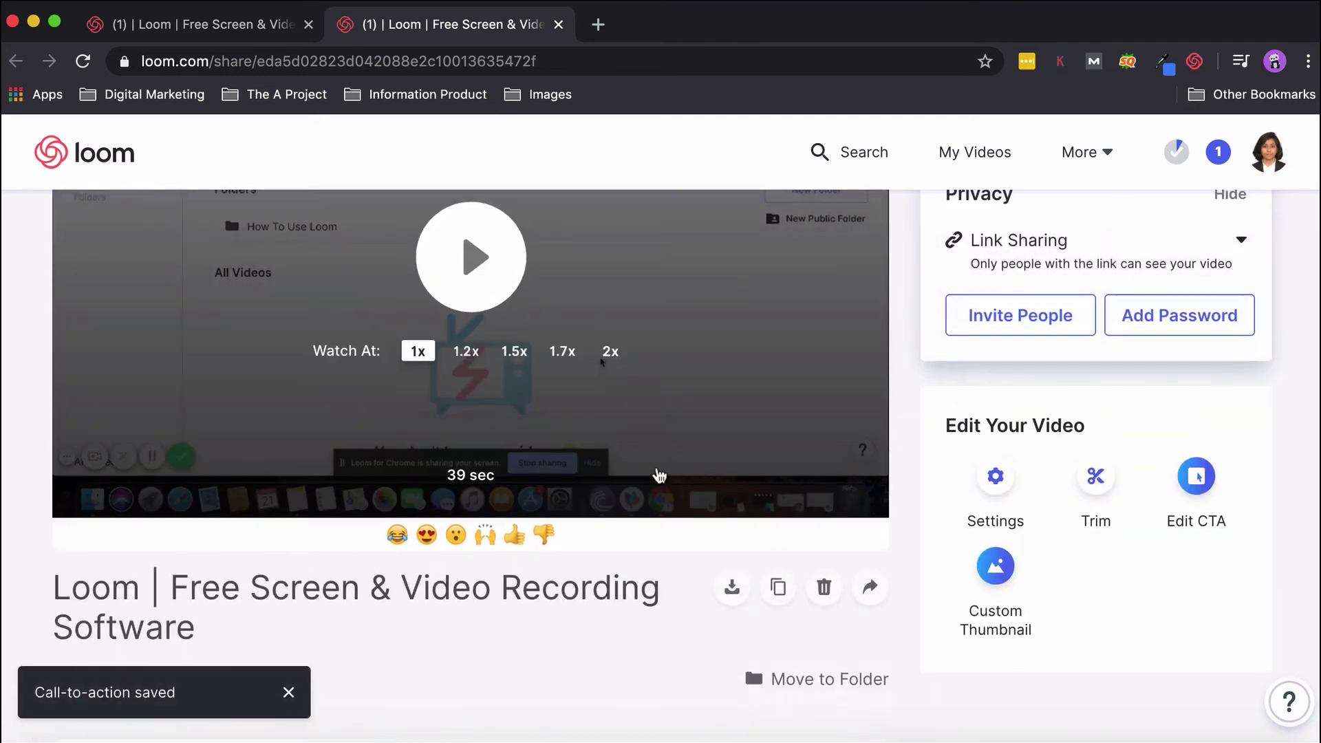
{"action": "scroll", "coordinate": [659, 475], "scroll_direction": "down", "scroll_amount": 3}
{"action": "left_click", "coordinate": [457, 271]}
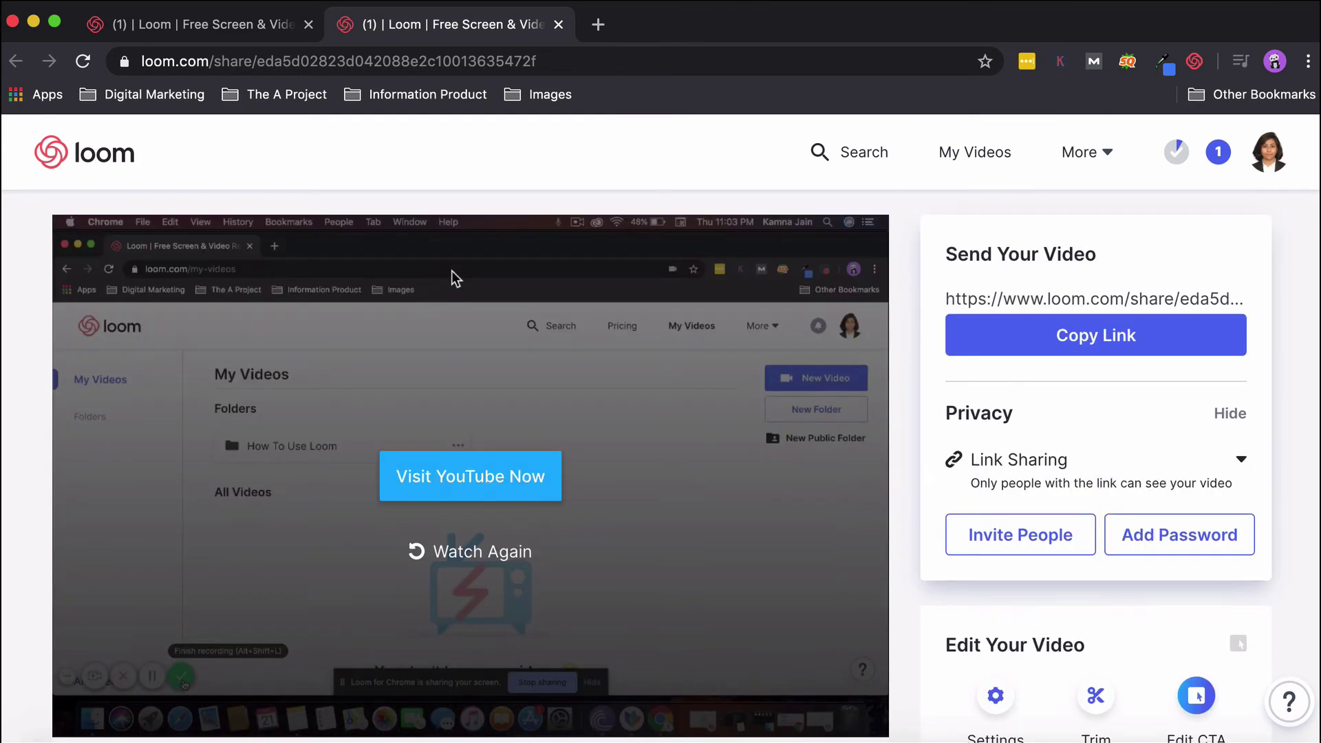
{"action": "scroll", "coordinate": [366, 422], "scroll_direction": "down", "scroll_amount": 2}
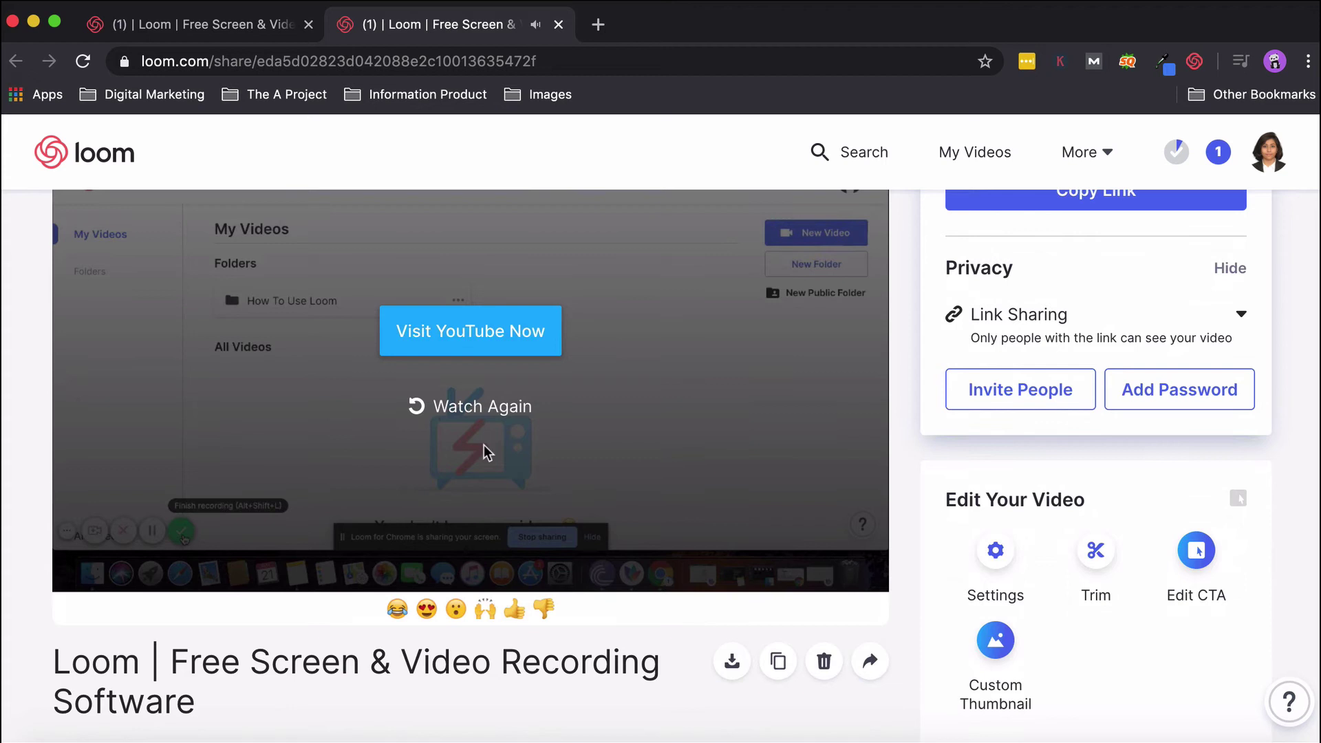
{"action": "scroll", "coordinate": [430, 402], "scroll_direction": "up", "scroll_amount": 2}
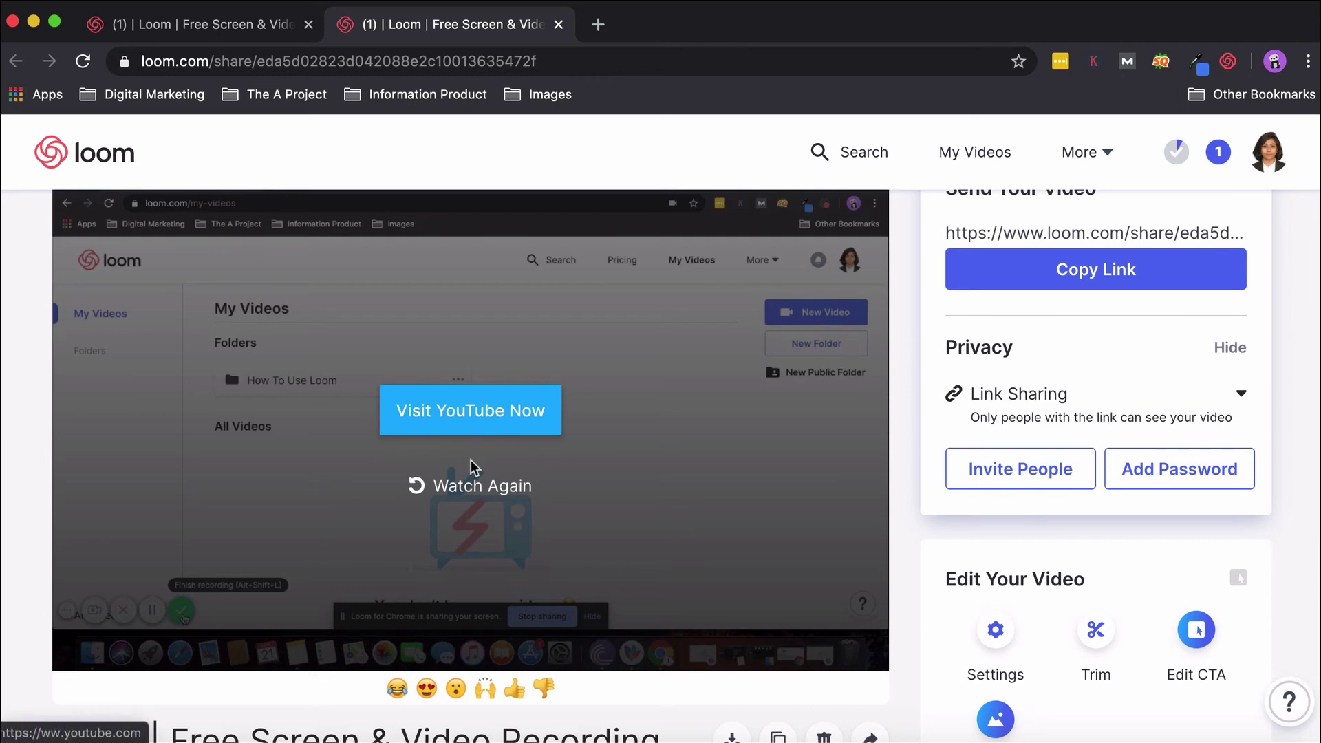
Replay the video, test the Visit YouTube Now button, and return to the Loom tab.
{"action": "left_click", "coordinate": [467, 489]}
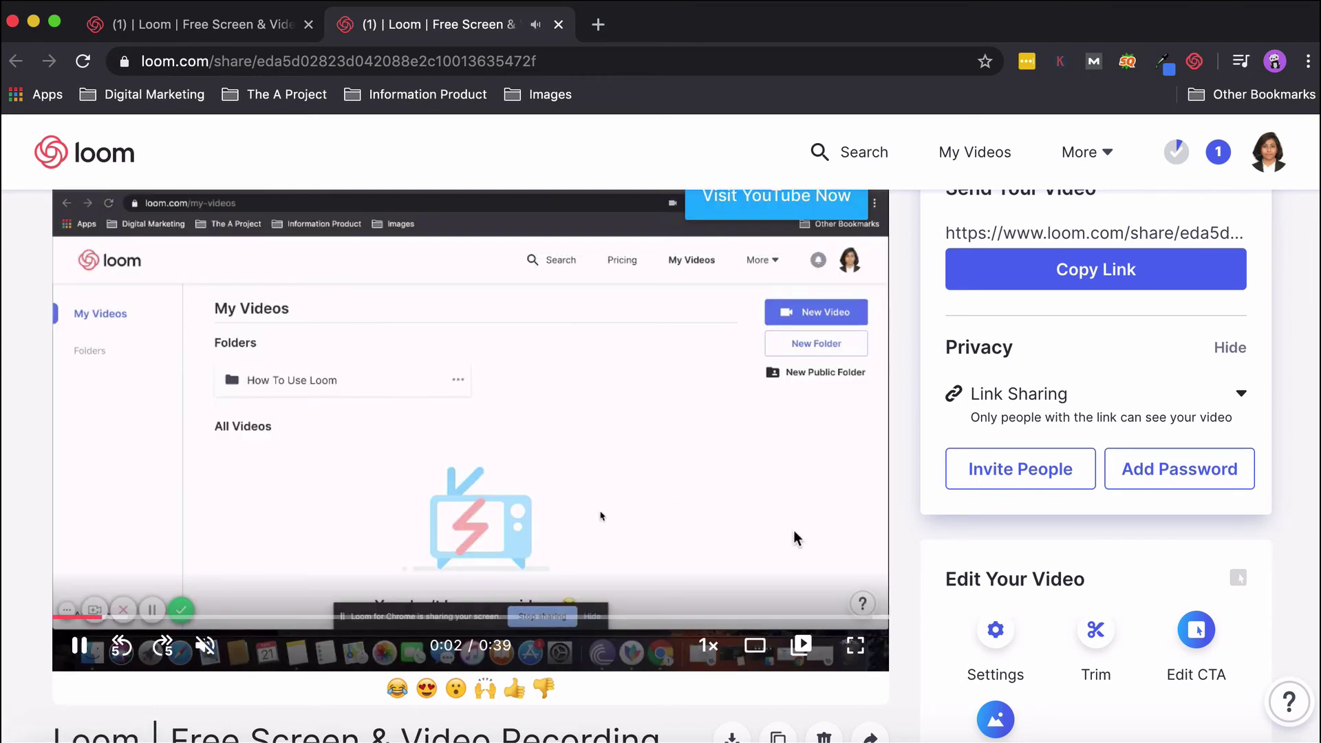
{"action": "scroll", "coordinate": [796, 539], "scroll_direction": "up", "scroll_amount": 1}
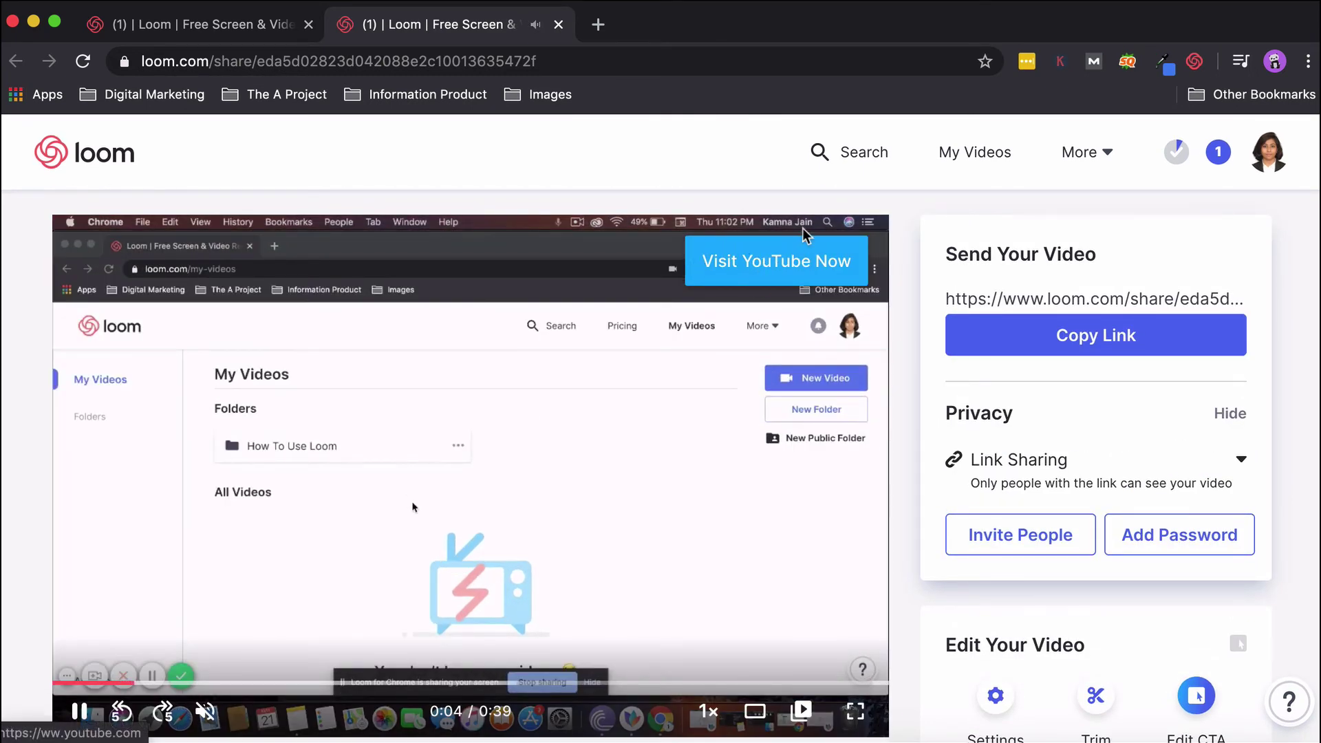
{"action": "left_click", "coordinate": [748, 282]}
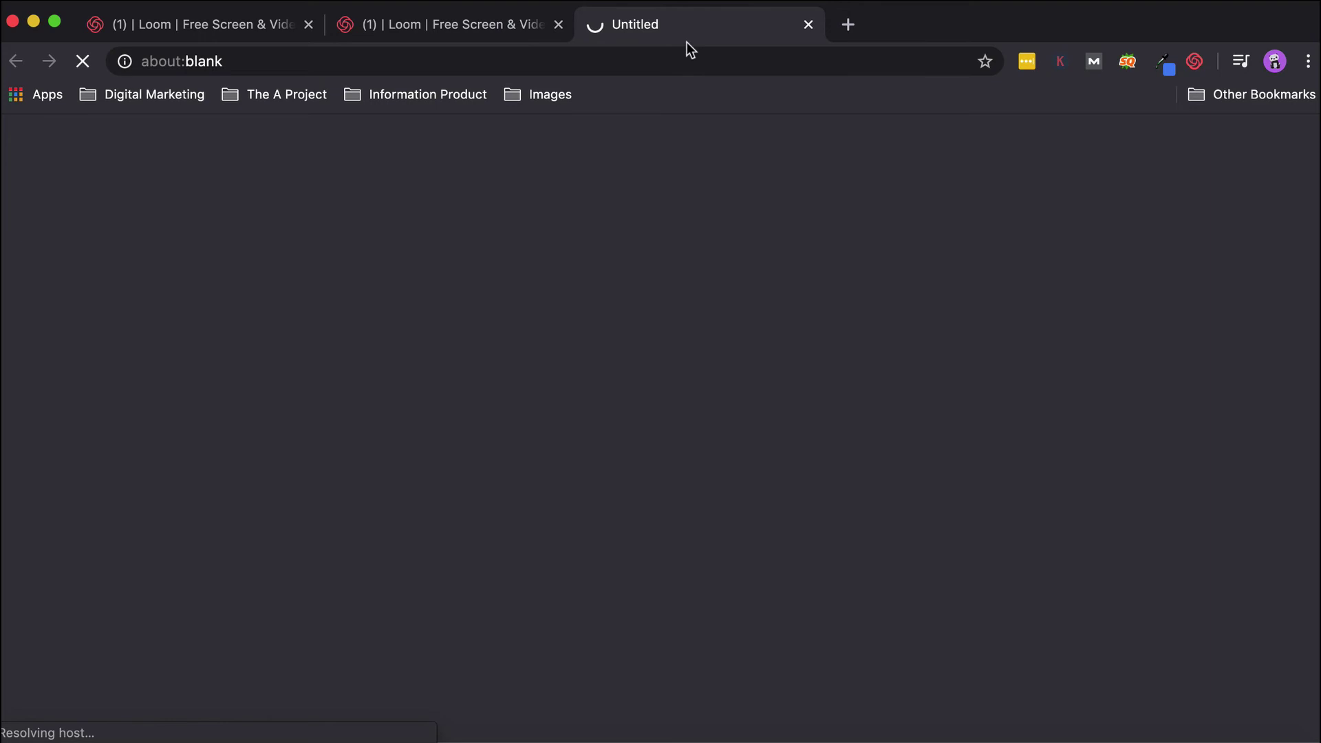
{"action": "left_click", "coordinate": [469, 25]}
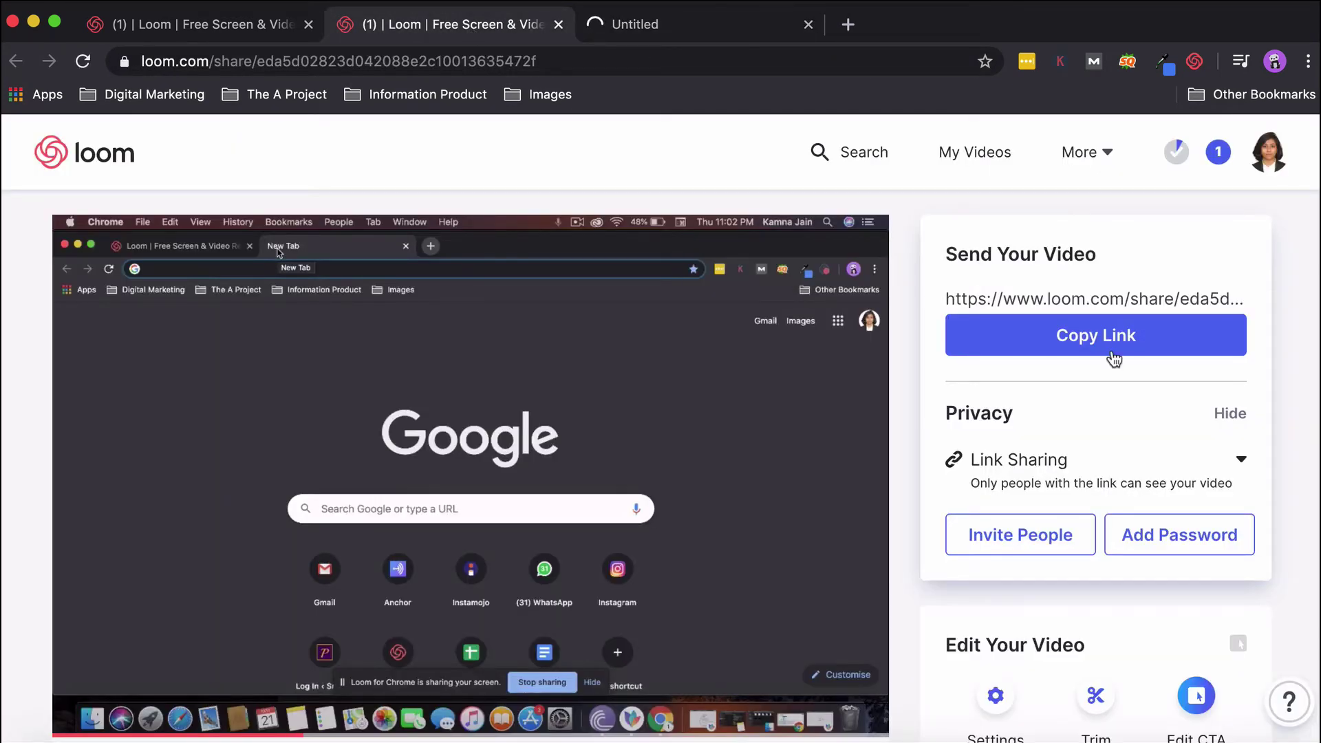
{"action": "scroll", "coordinate": [1113, 359], "scroll_direction": "down", "scroll_amount": 3}
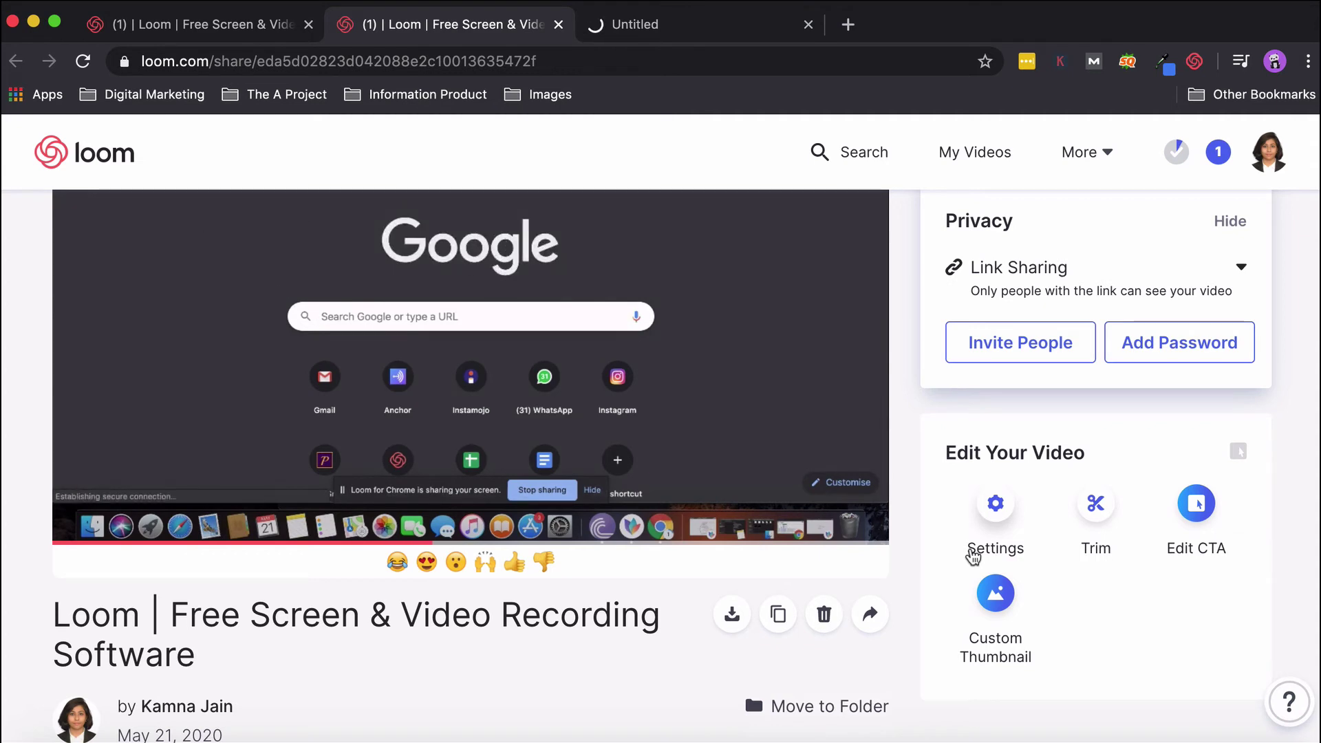
{"action": "scroll", "coordinate": [972, 554], "scroll_direction": "down", "scroll_amount": 5}
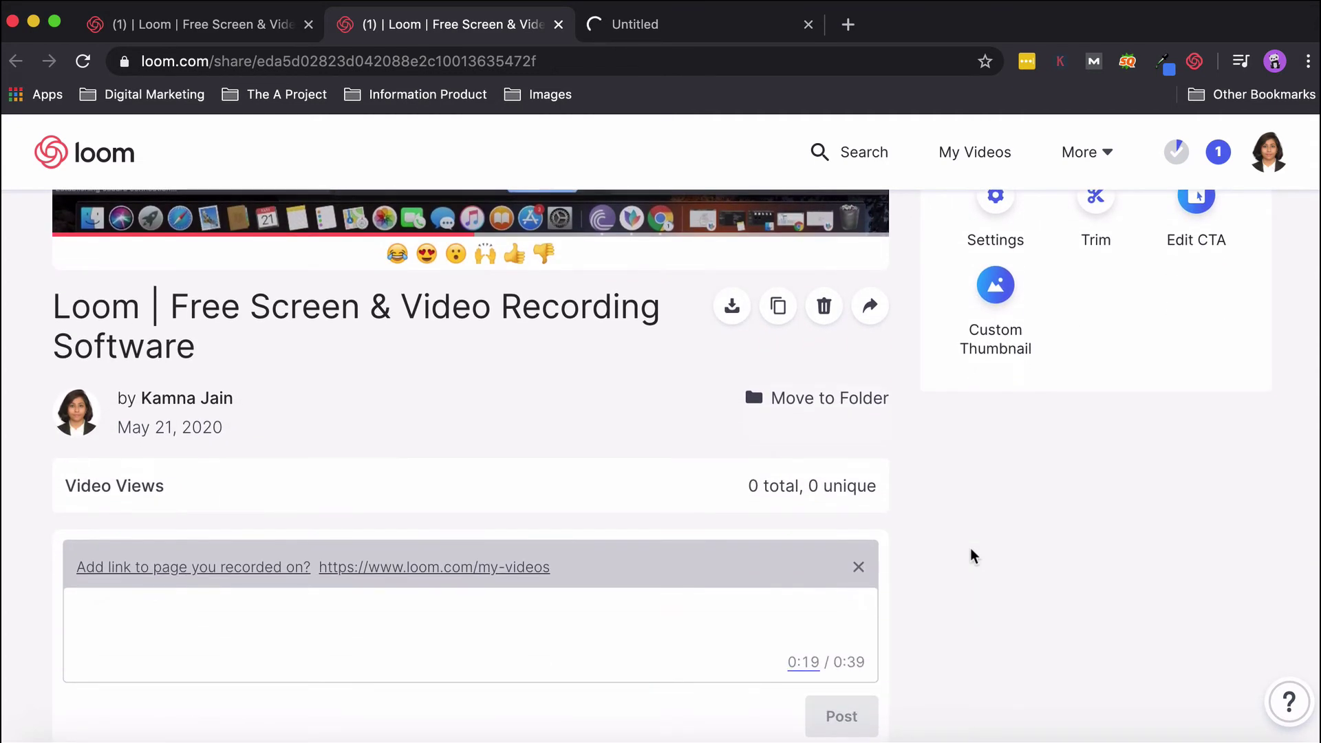
{"action": "scroll", "coordinate": [970, 547], "scroll_direction": "up", "scroll_amount": 5}
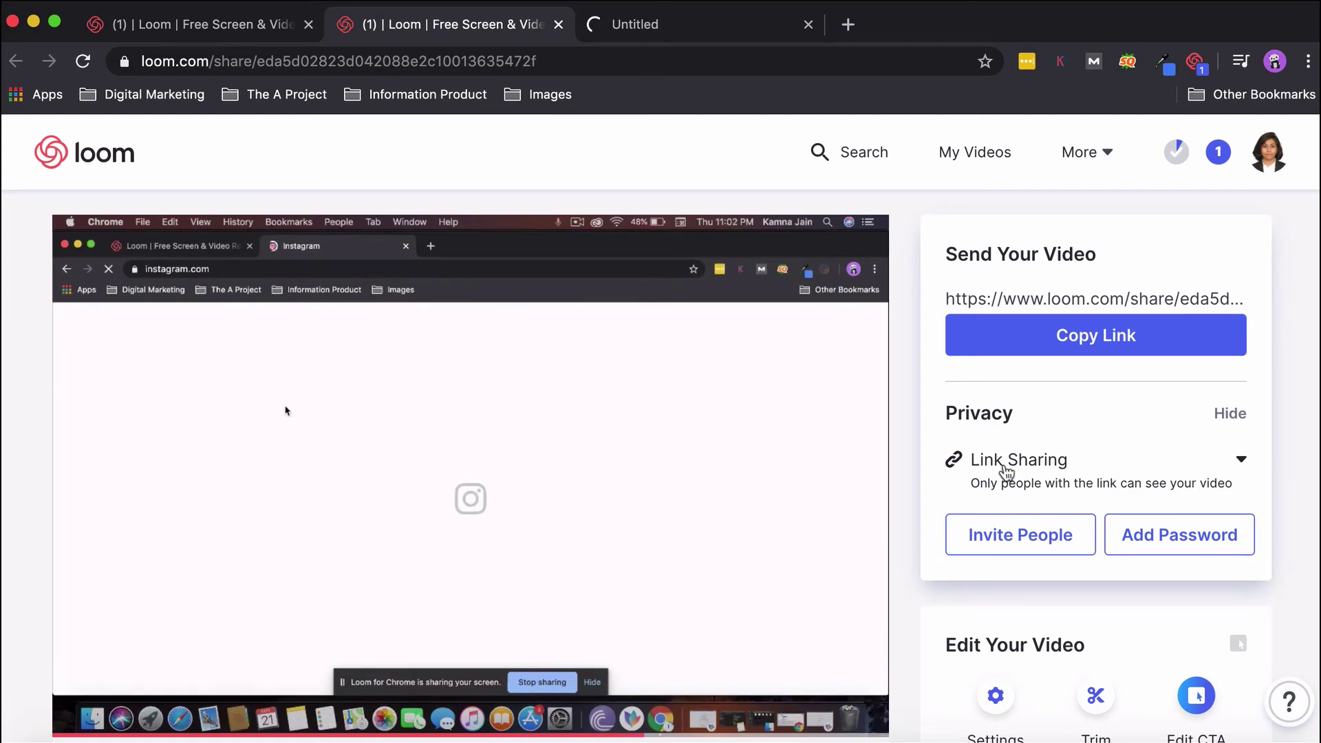
Bring the Loom window forward and open the What is Loom? video page.
{"action": "key", "text": "ctrl+Up"}
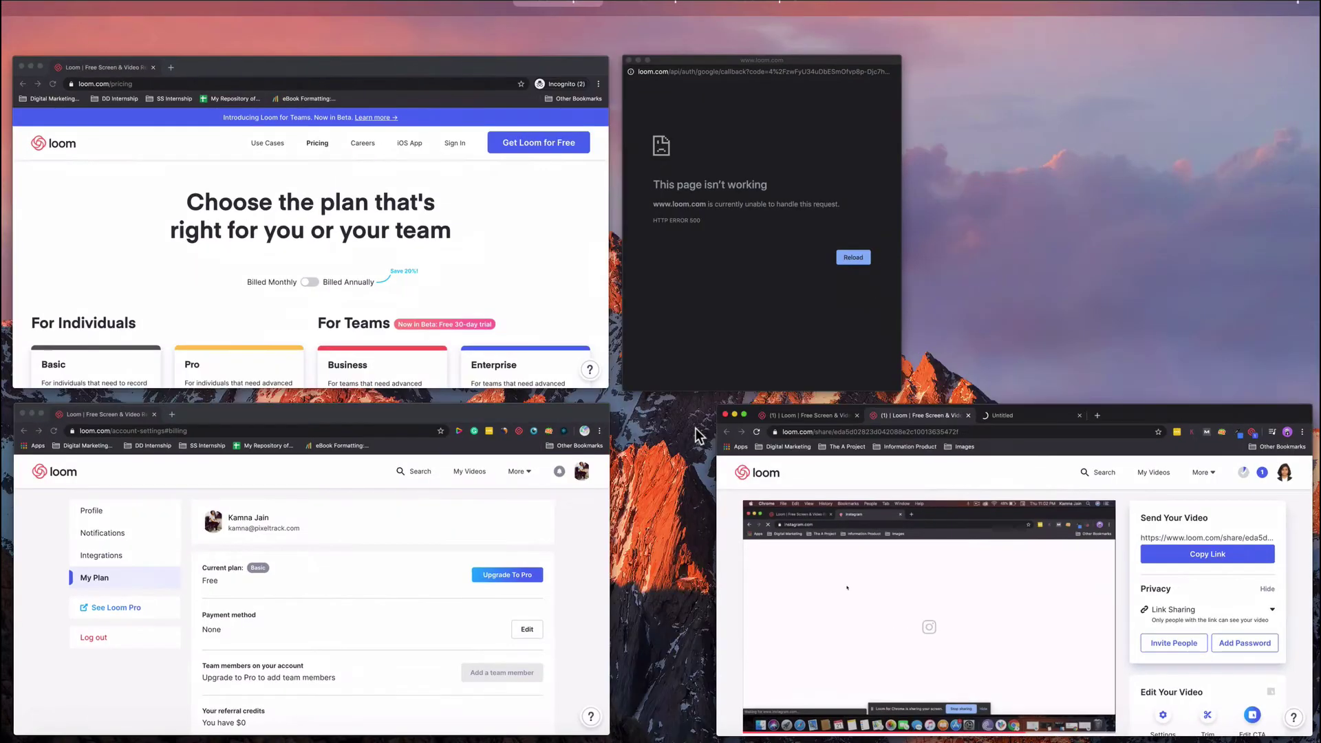
{"action": "left_click", "coordinate": [539, 490]}
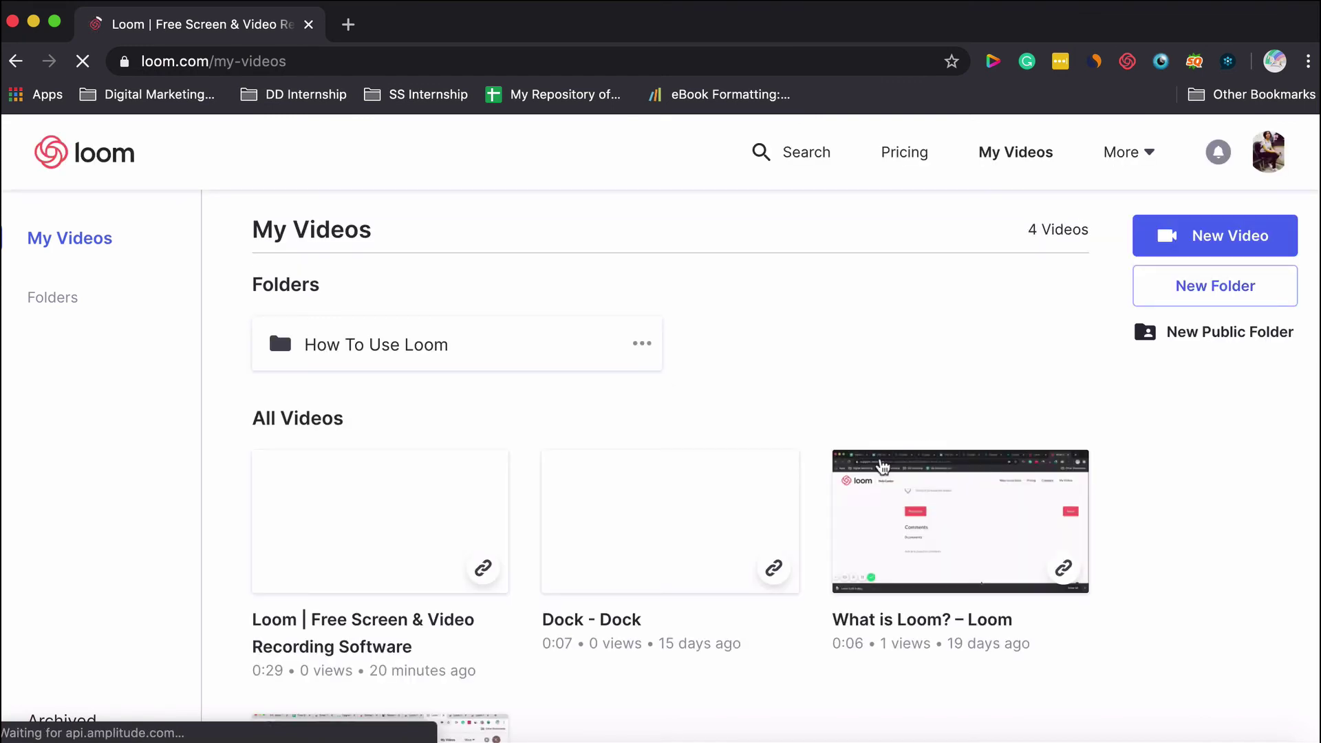
{"action": "left_click", "coordinate": [722, 673]}
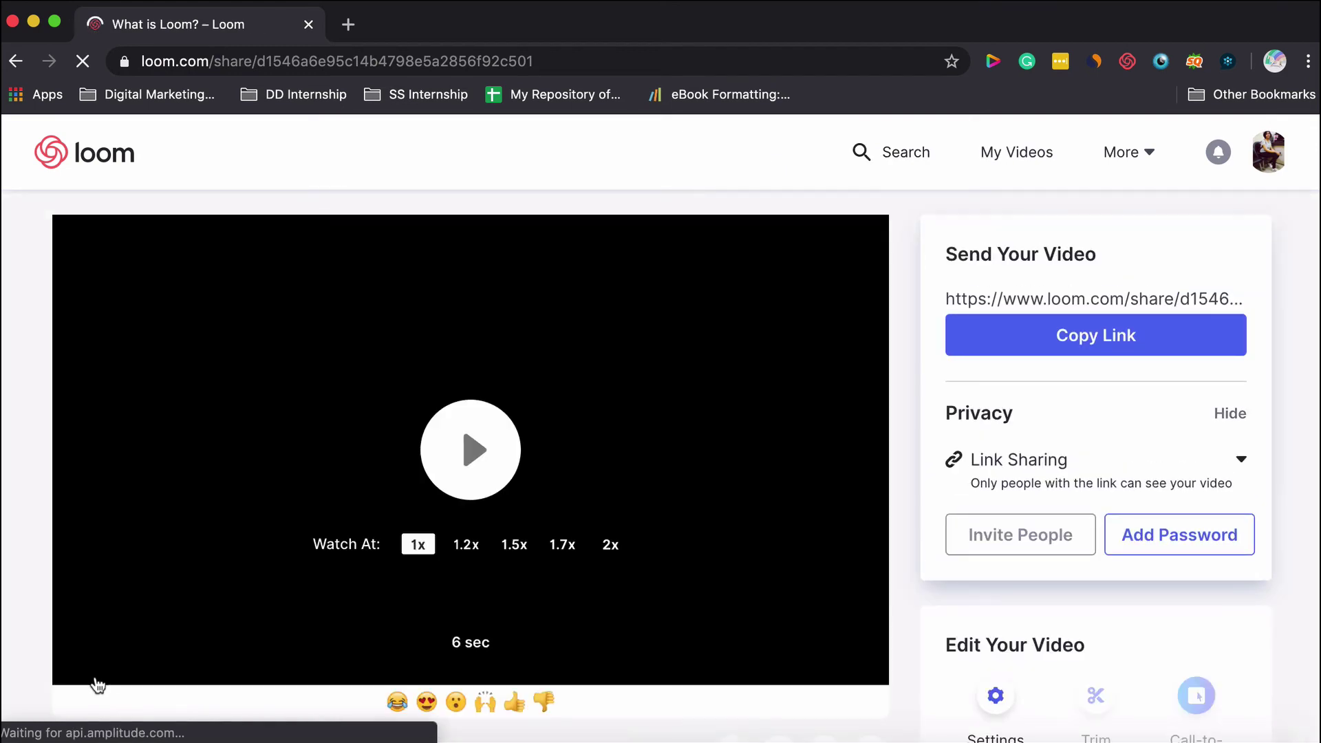
{"action": "scroll", "coordinate": [616, 581], "scroll_direction": "down", "scroll_amount": 3}
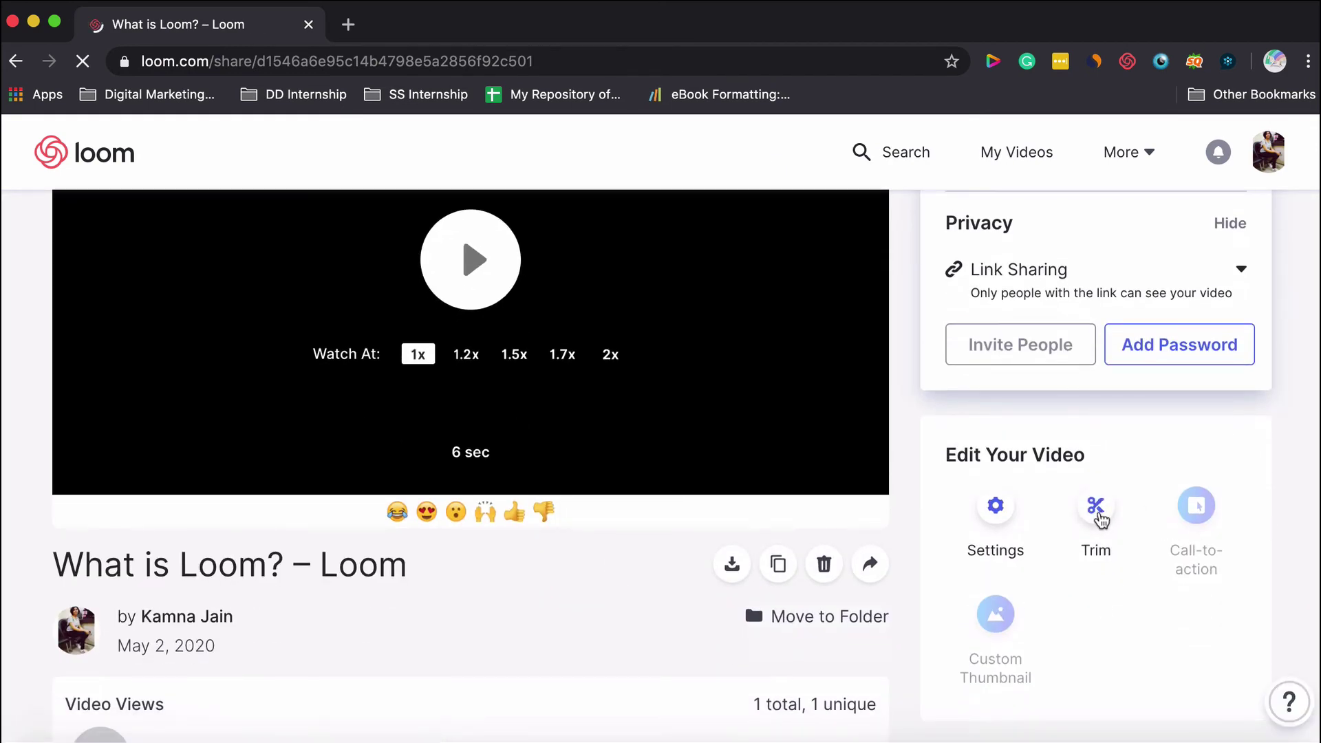
{"action": "scroll", "coordinate": [1197, 537], "scroll_direction": "down", "scroll_amount": 1}
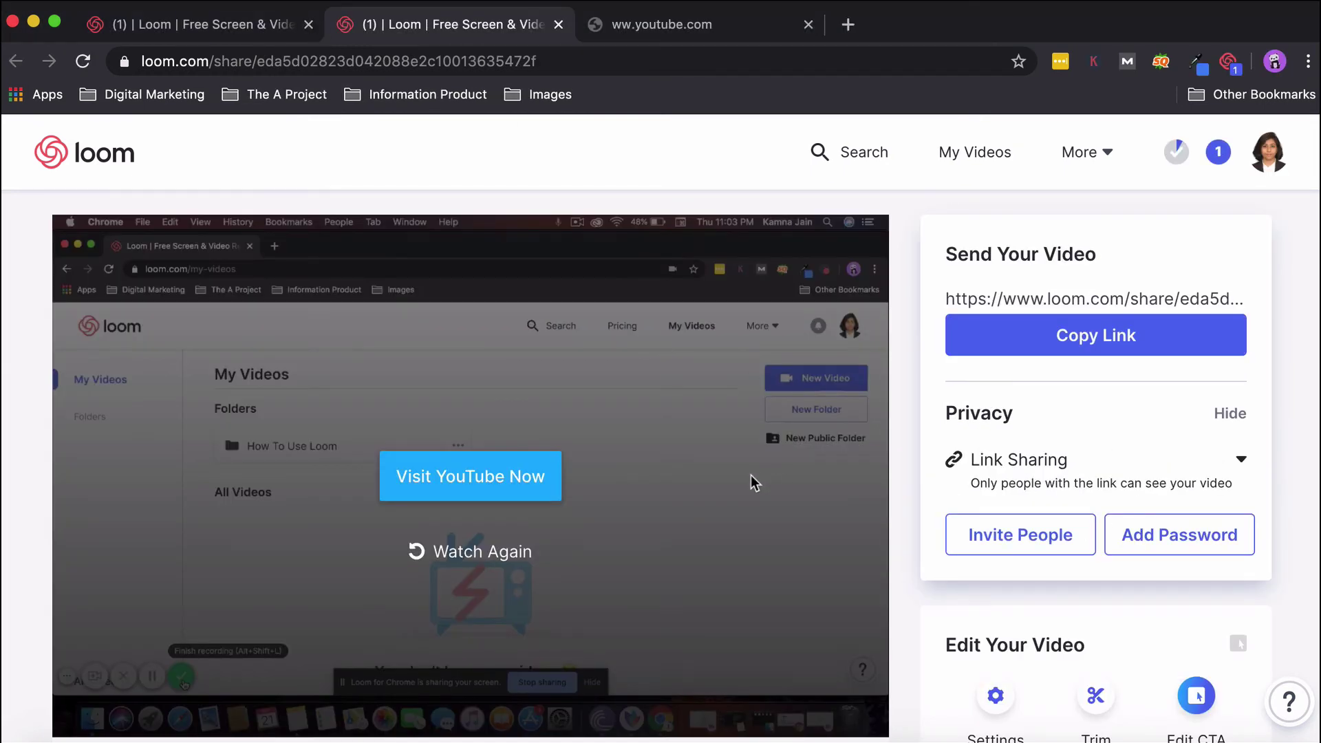
{"action": "scroll", "coordinate": [750, 475], "scroll_direction": "down", "scroll_amount": 5}
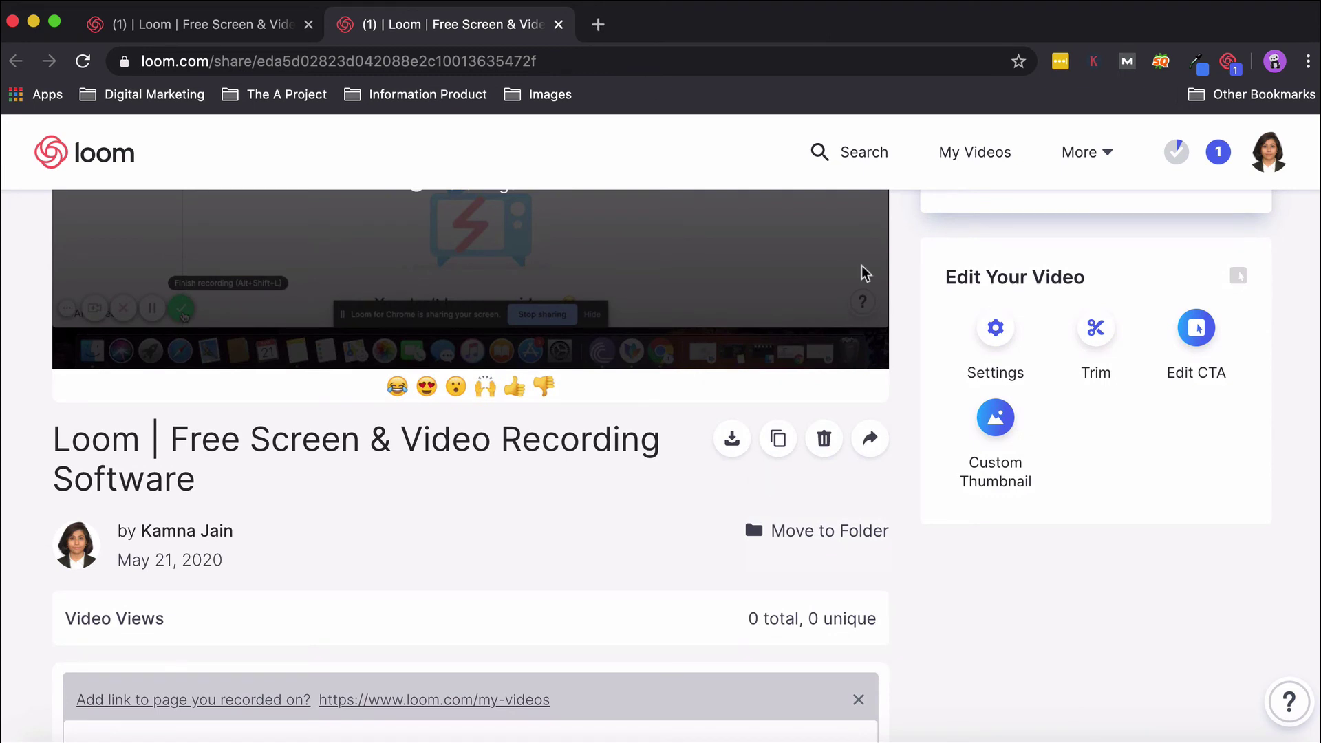
Launch the Loom desktop app from Spotlight search.
{"action": "key", "text": "super+space"}
{"action": "type", "text": "loom"}
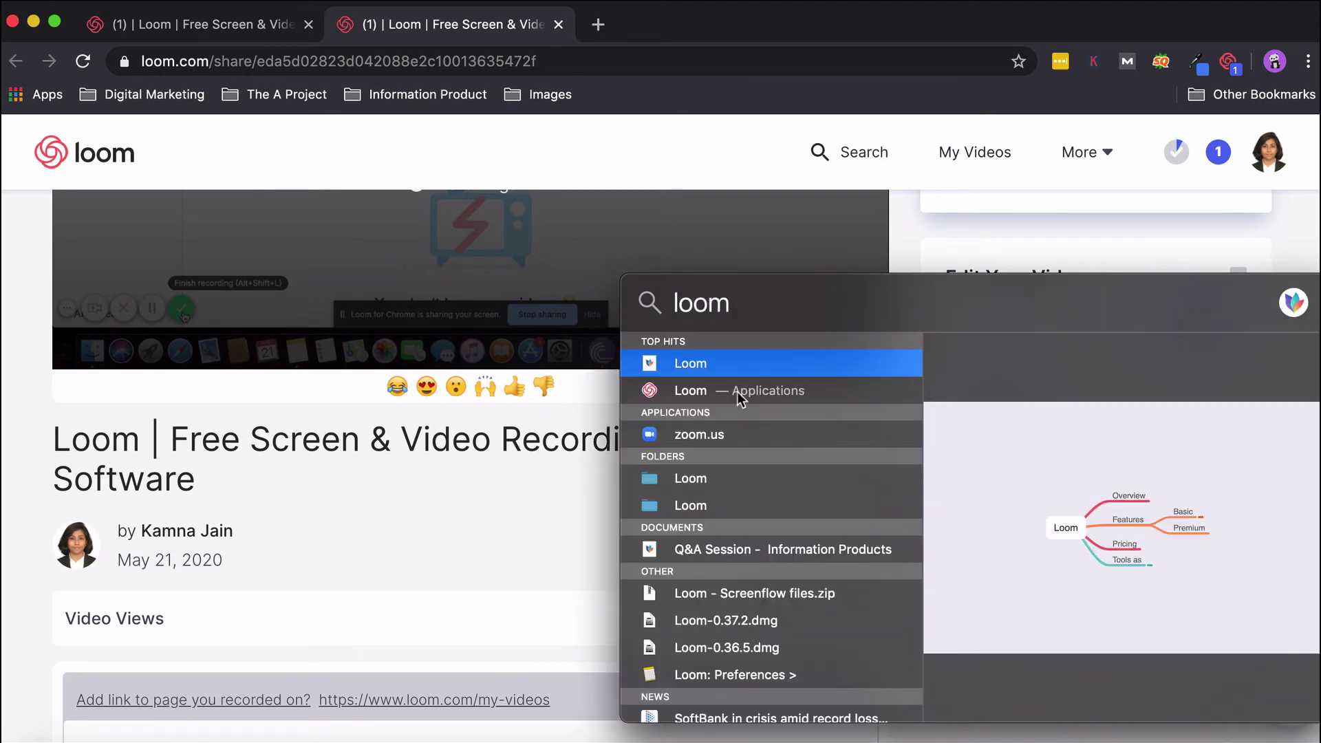
{"action": "double_click", "coordinate": [737, 391]}
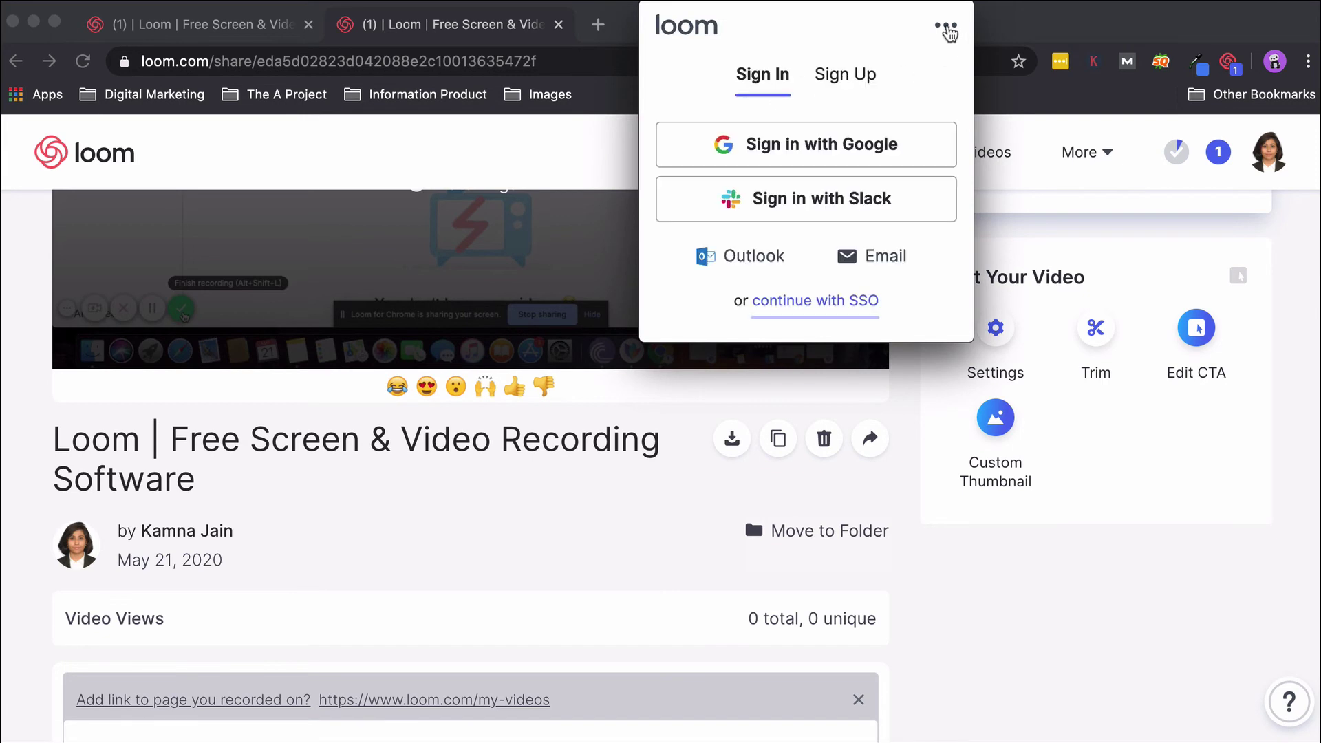
Sign in with Google, entering the account's email address and password.
{"action": "left_click", "coordinate": [860, 160]}
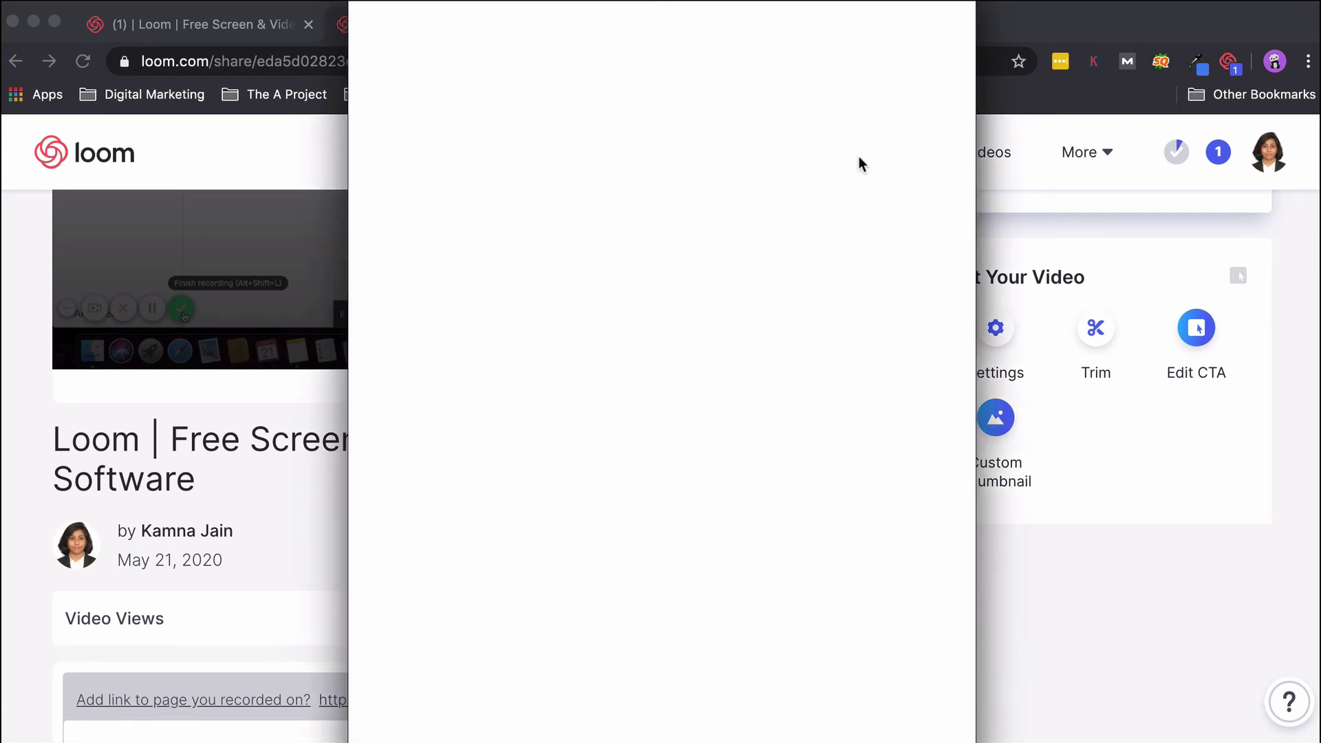
{"action": "left_click", "coordinate": [518, 252]}
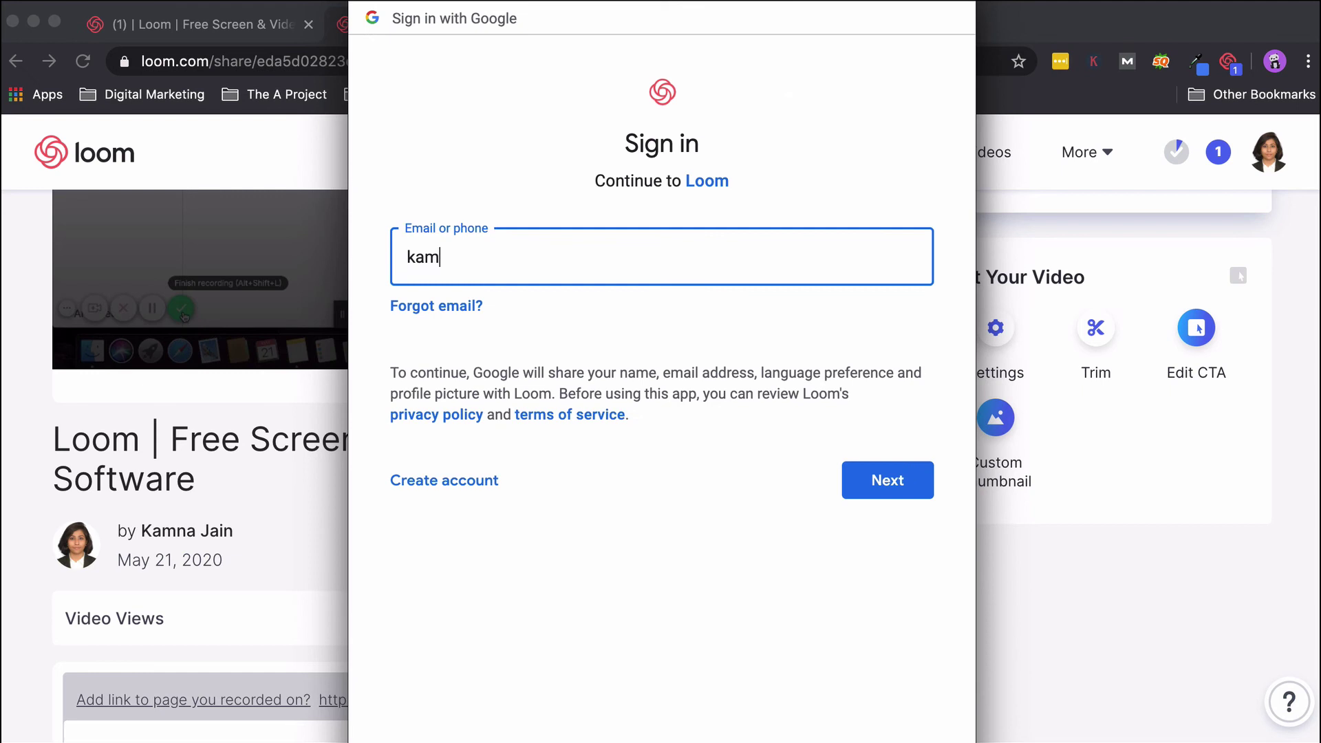
{"action": "key", "text": "Return"}
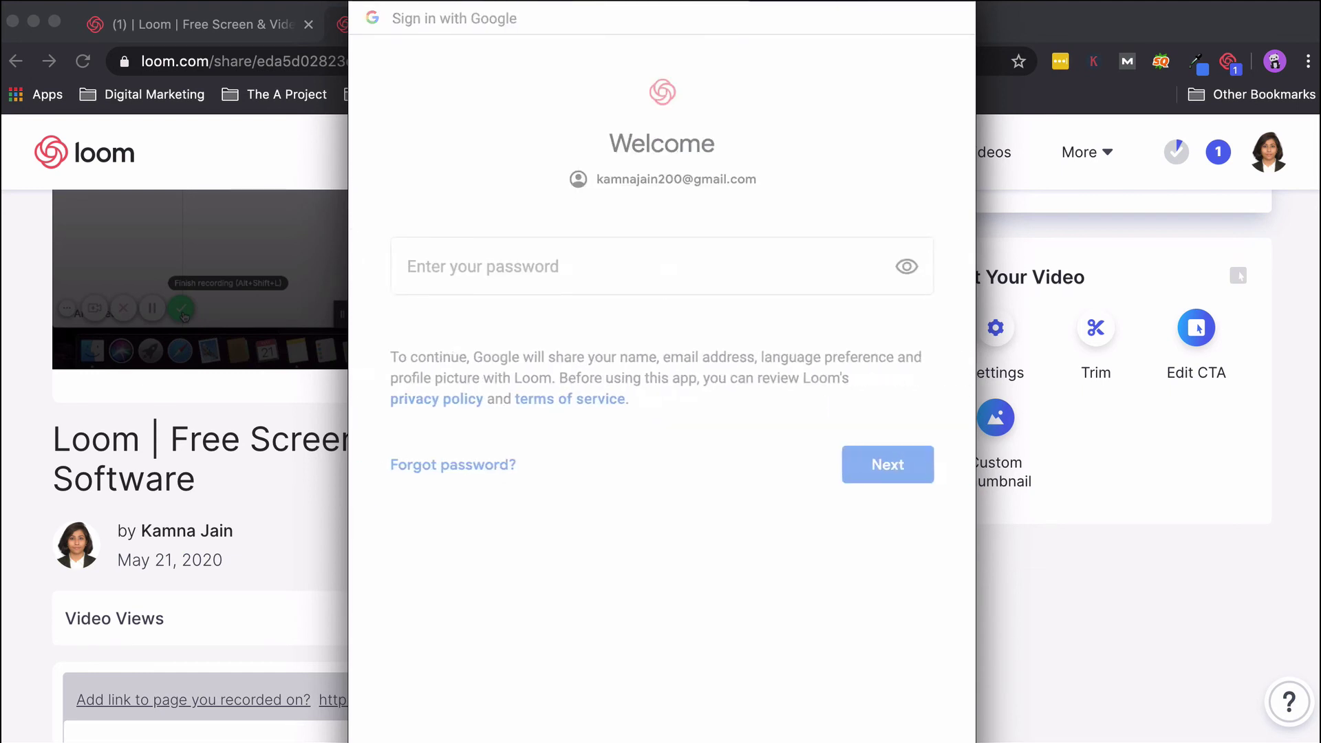
{"action": "type", "text": "*"}
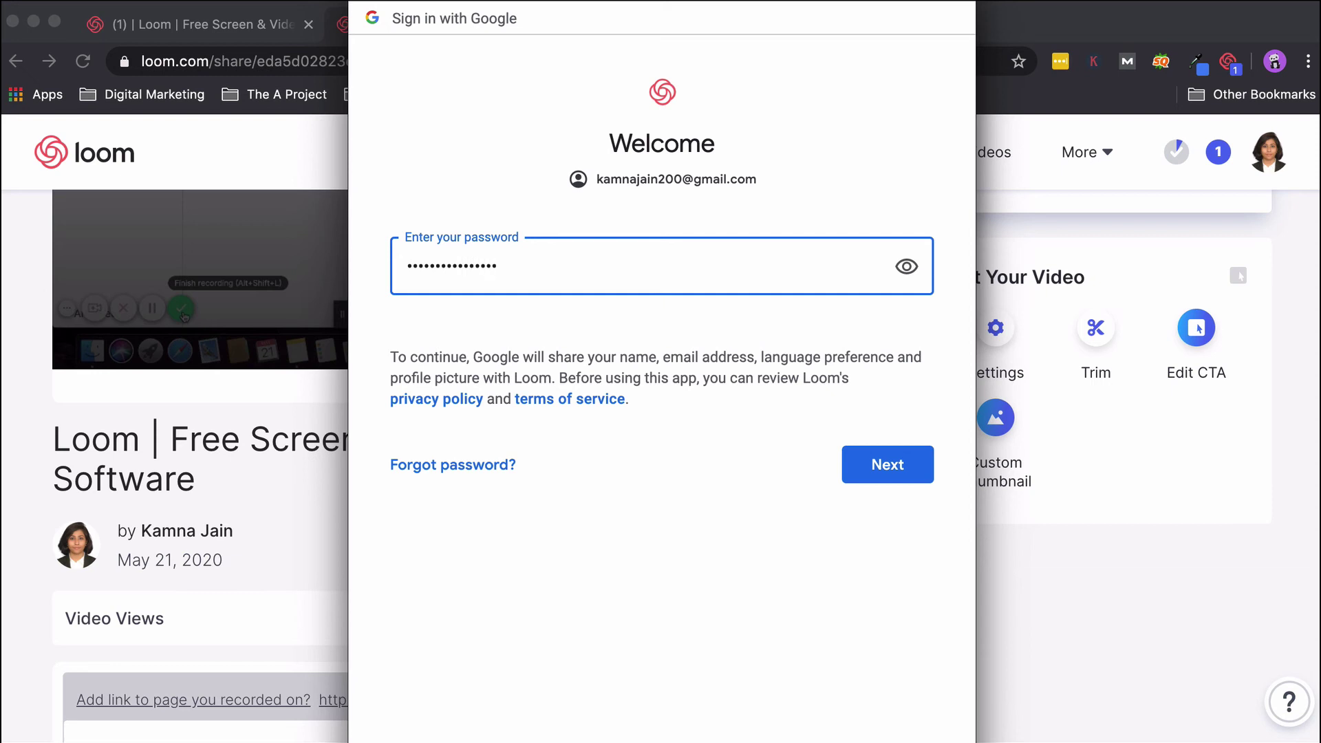
{"action": "type", "text": "*"}
{"action": "key", "text": "Return"}
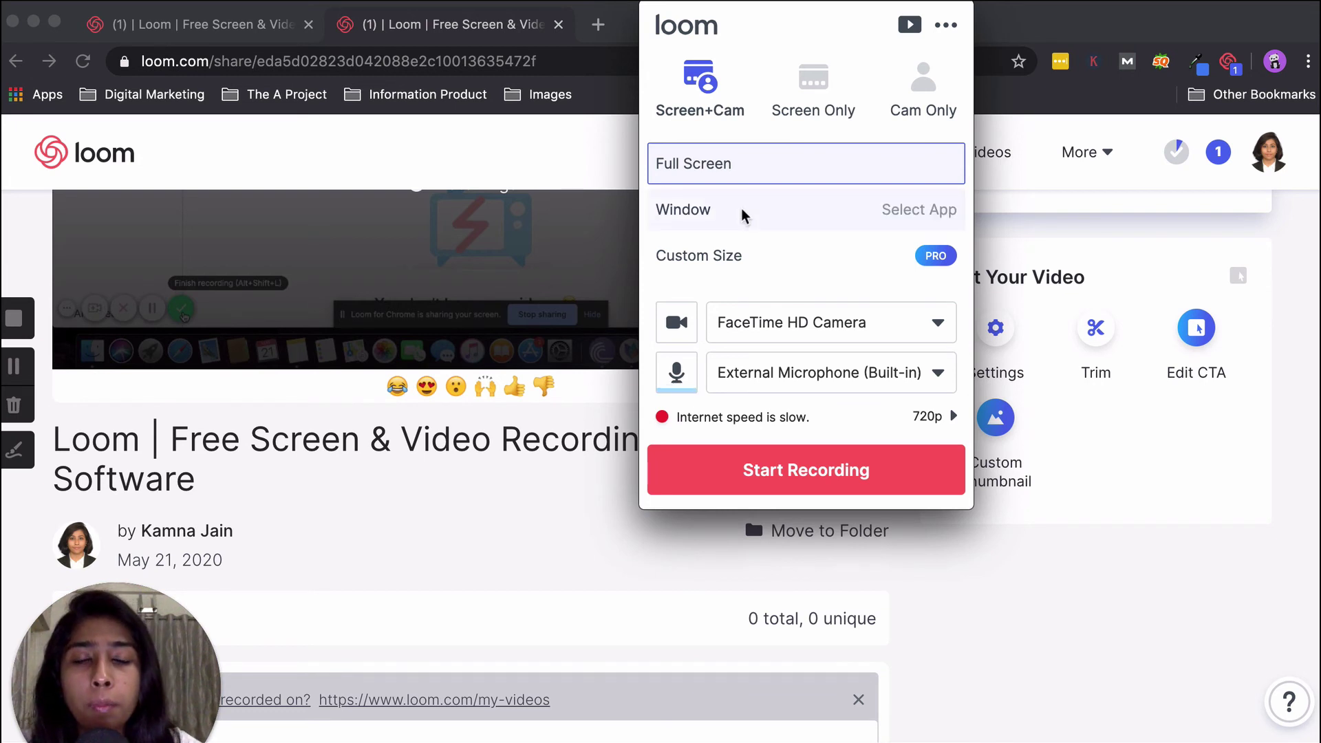
{"action": "left_click", "coordinate": [945, 25]}
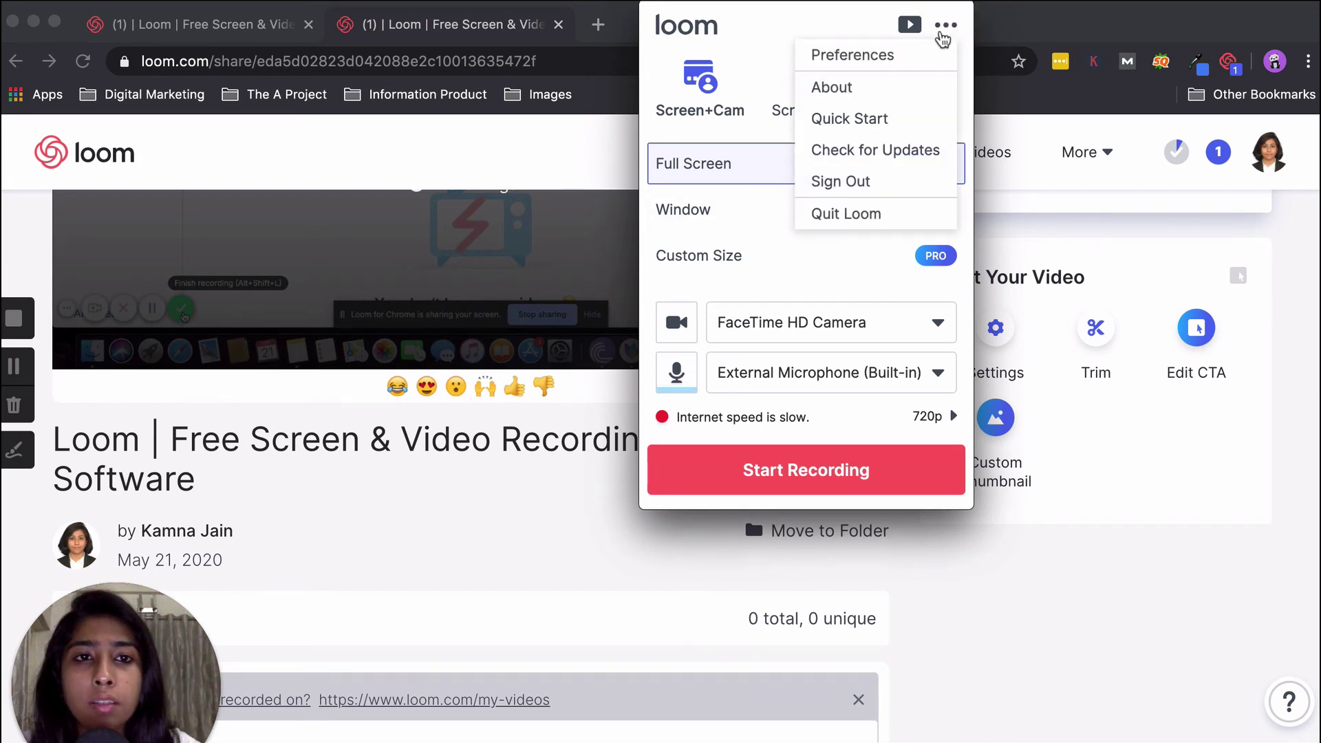
{"action": "left_click", "coordinate": [930, 53]}
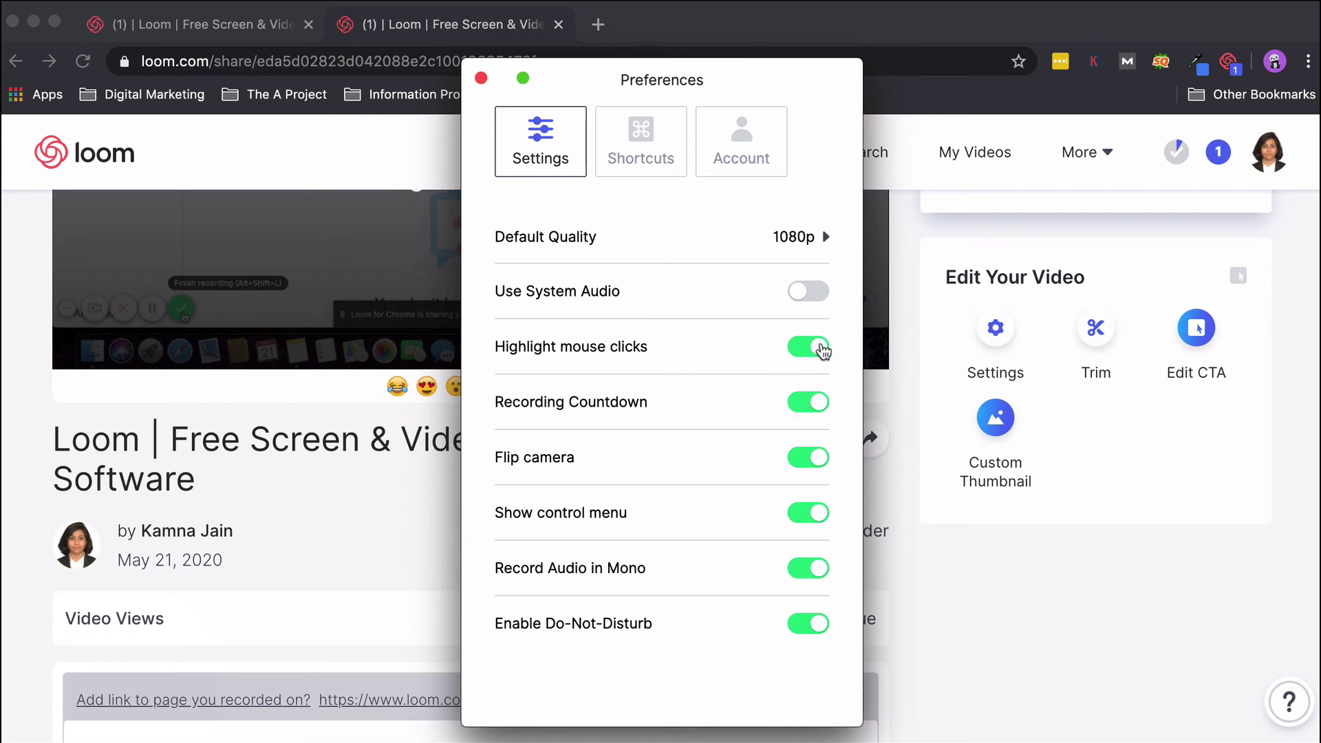
{"action": "left_click", "coordinate": [821, 349]}
{"action": "left_click", "coordinate": [822, 351]}
{"action": "left_click", "coordinate": [759, 137]}
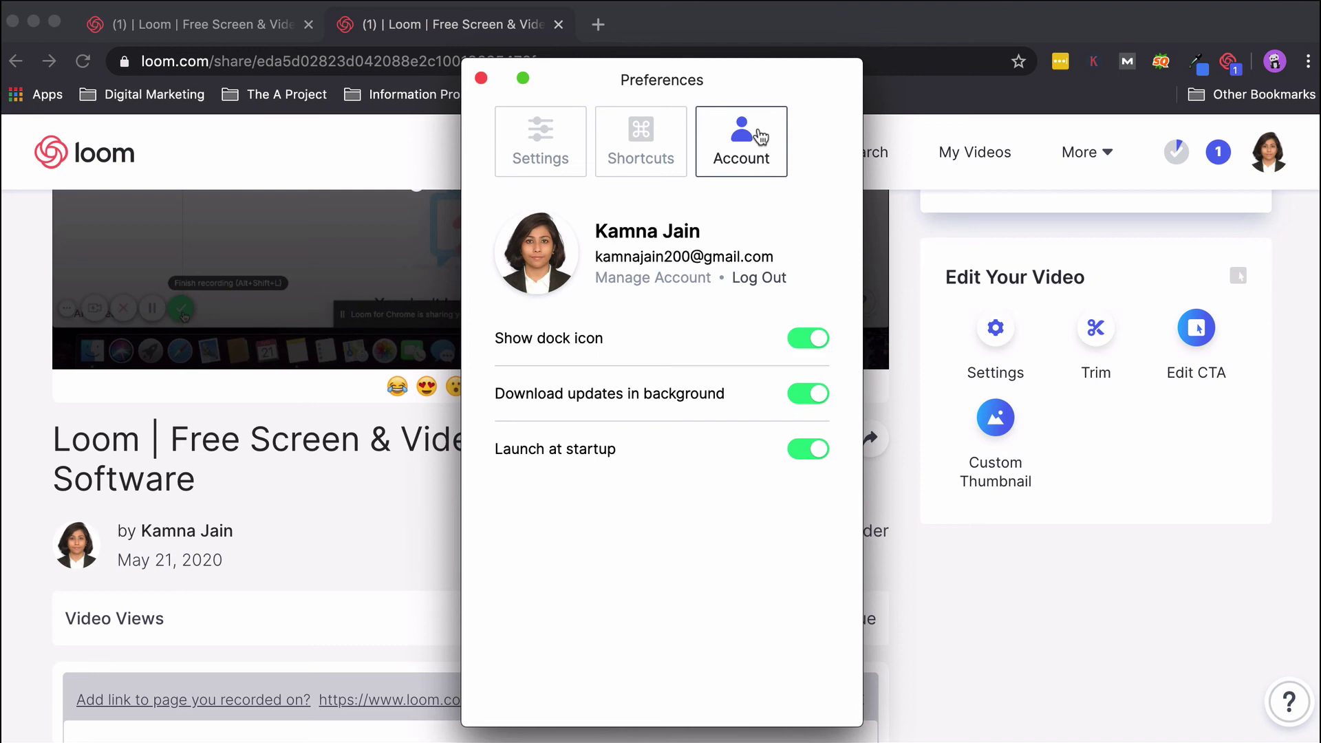
{"action": "left_click", "coordinate": [647, 174]}
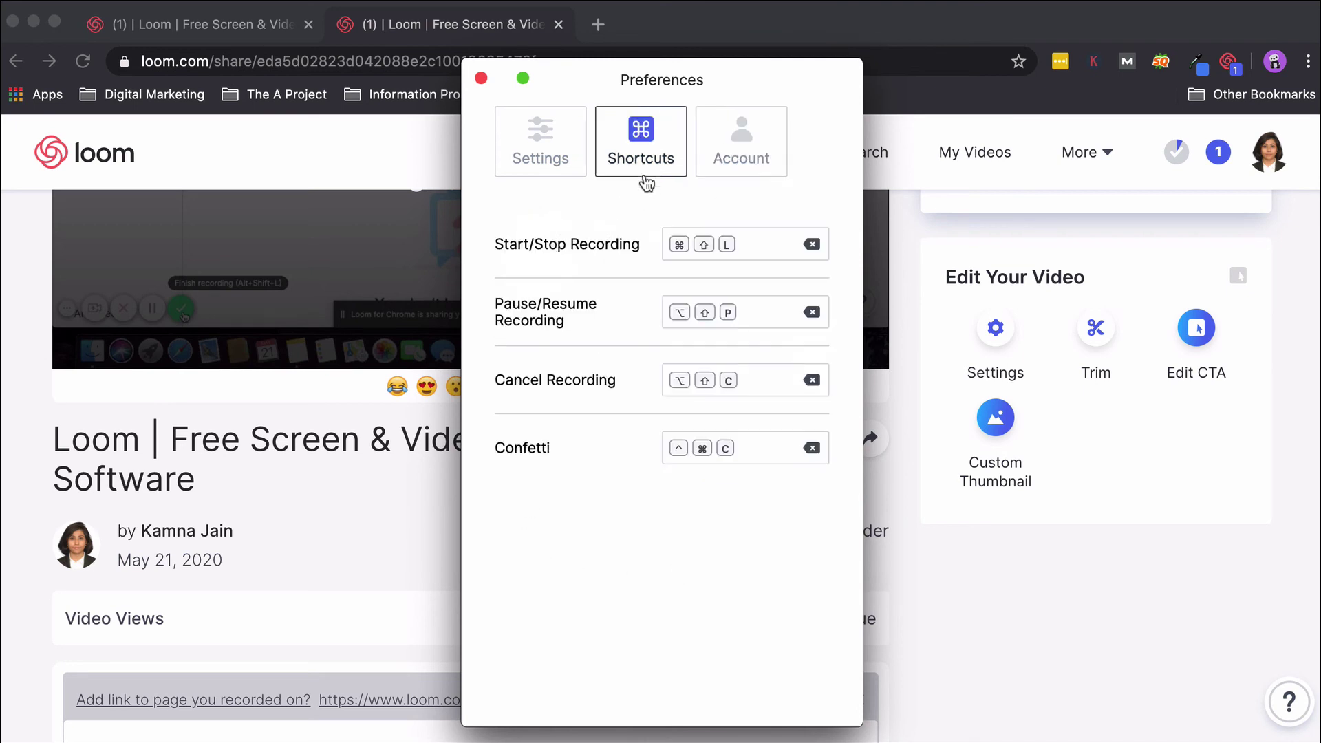
{"action": "left_click", "coordinate": [481, 77]}
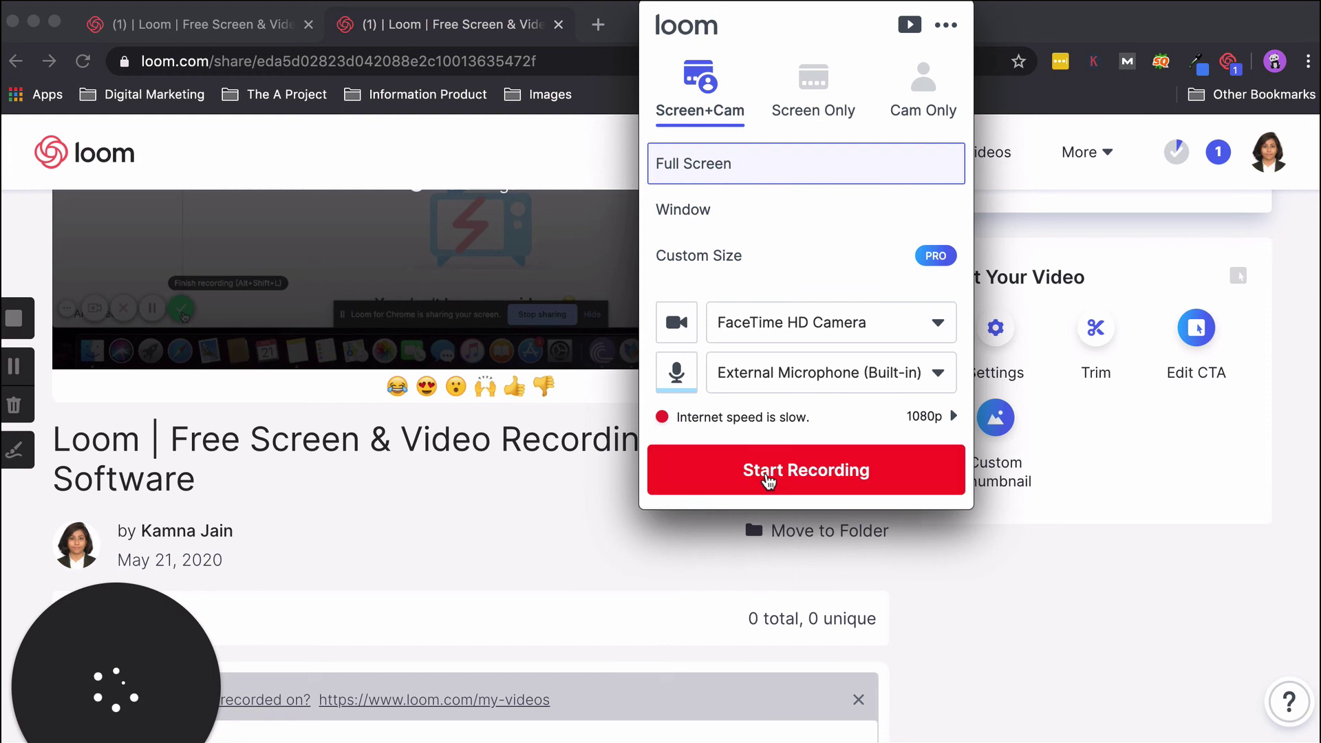
Record with Screen Only and draw a green underline under 'Video Recording' in the title.
{"action": "left_click", "coordinate": [800, 102]}
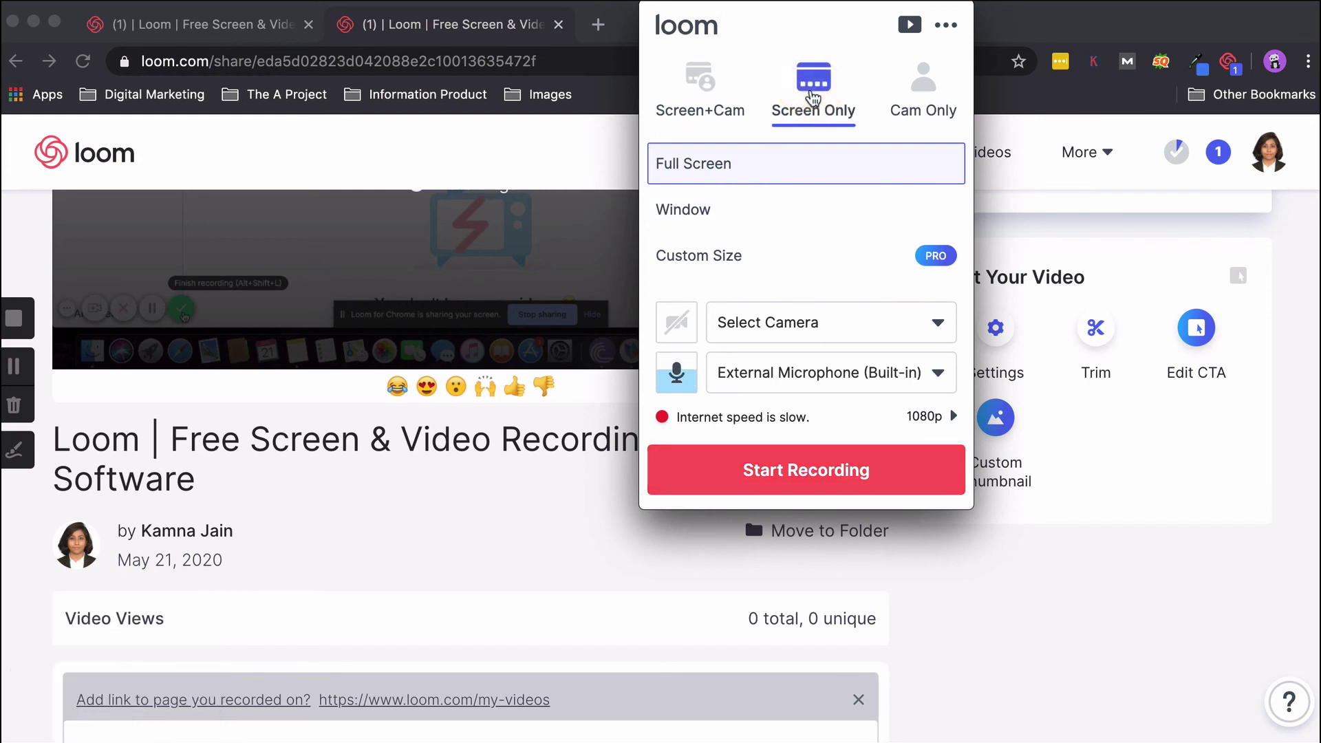
{"action": "left_click", "coordinate": [780, 475]}
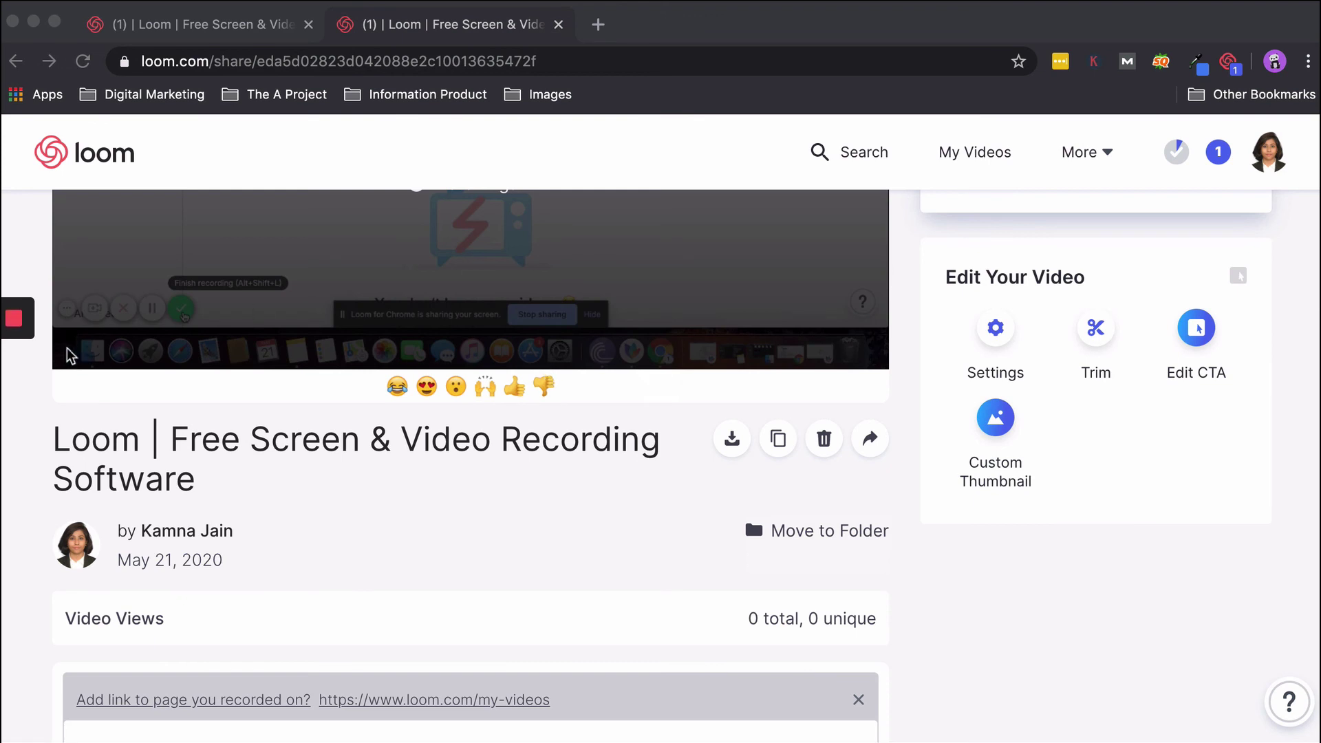
{"action": "mouse_move", "coordinate": [23, 322]}
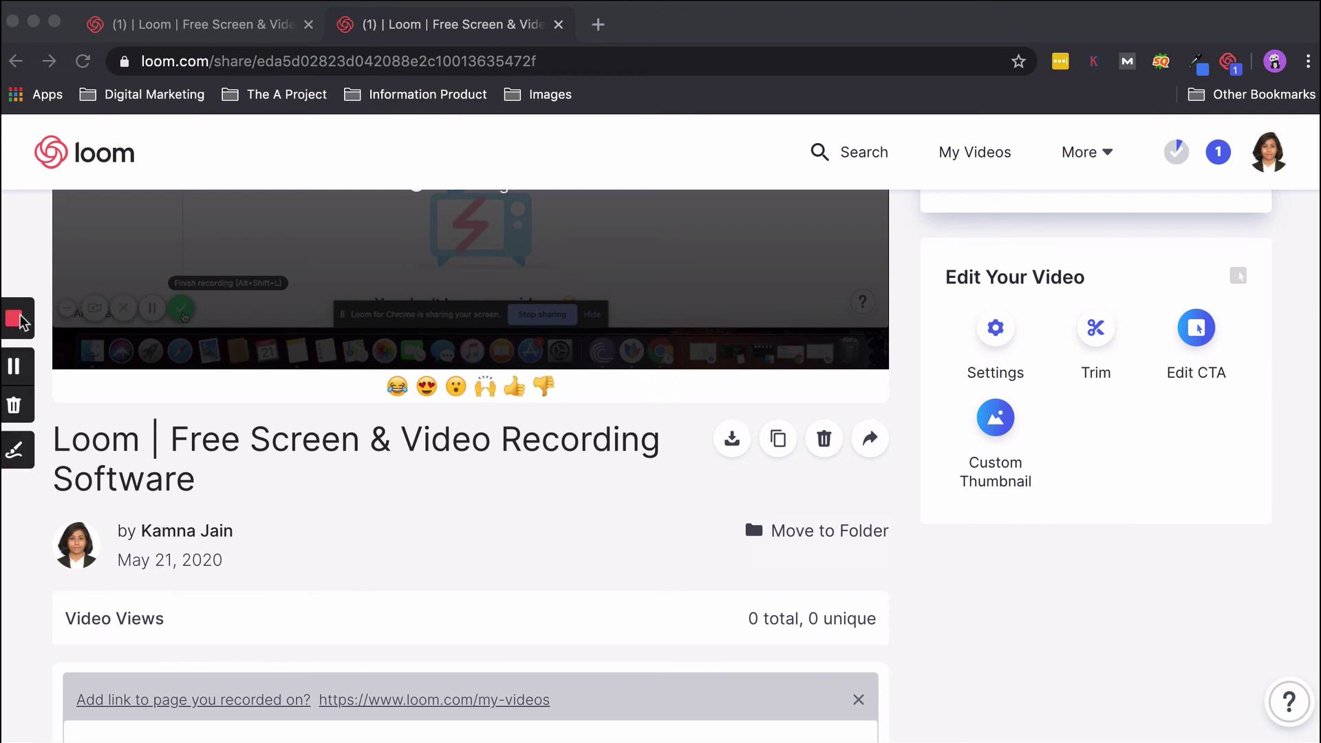
{"action": "left_click", "coordinate": [19, 449]}
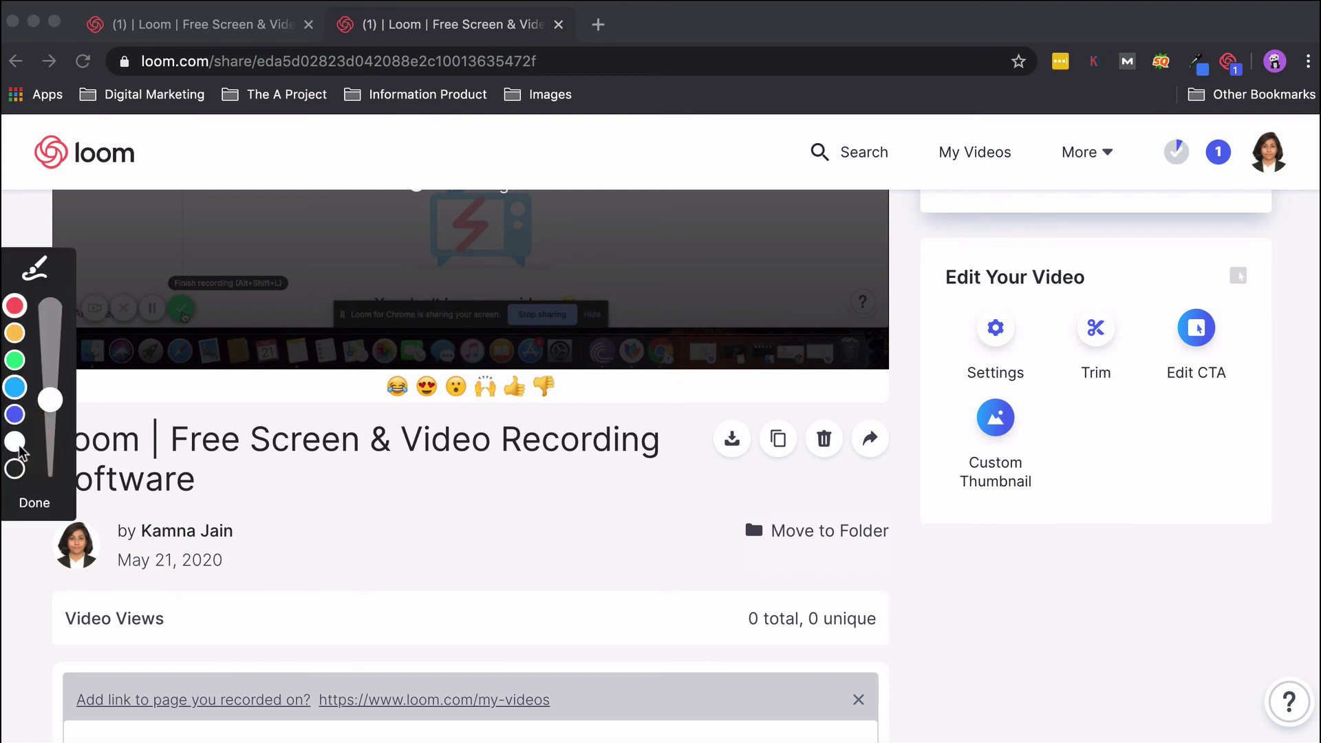
{"action": "left_click", "coordinate": [15, 359]}
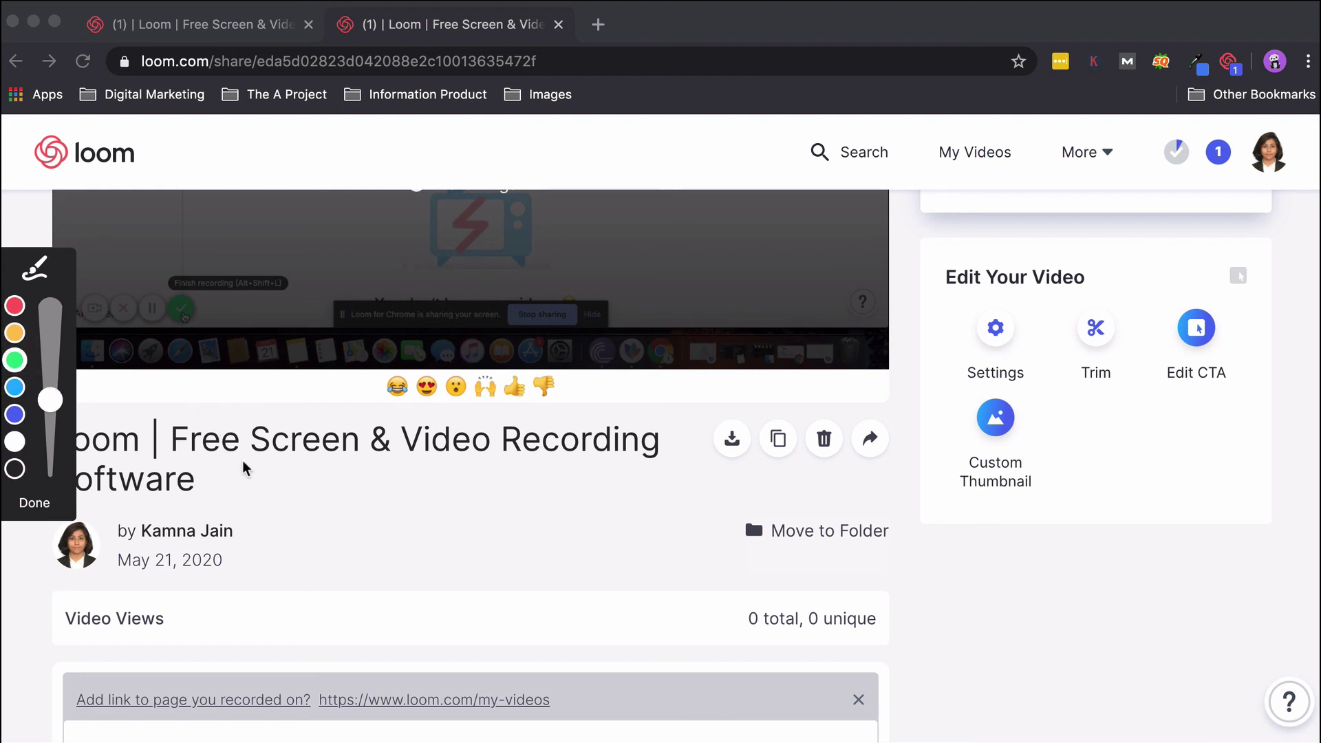
{"action": "left_click_drag", "start_coordinate": [393, 461], "coordinate": [653, 465]}
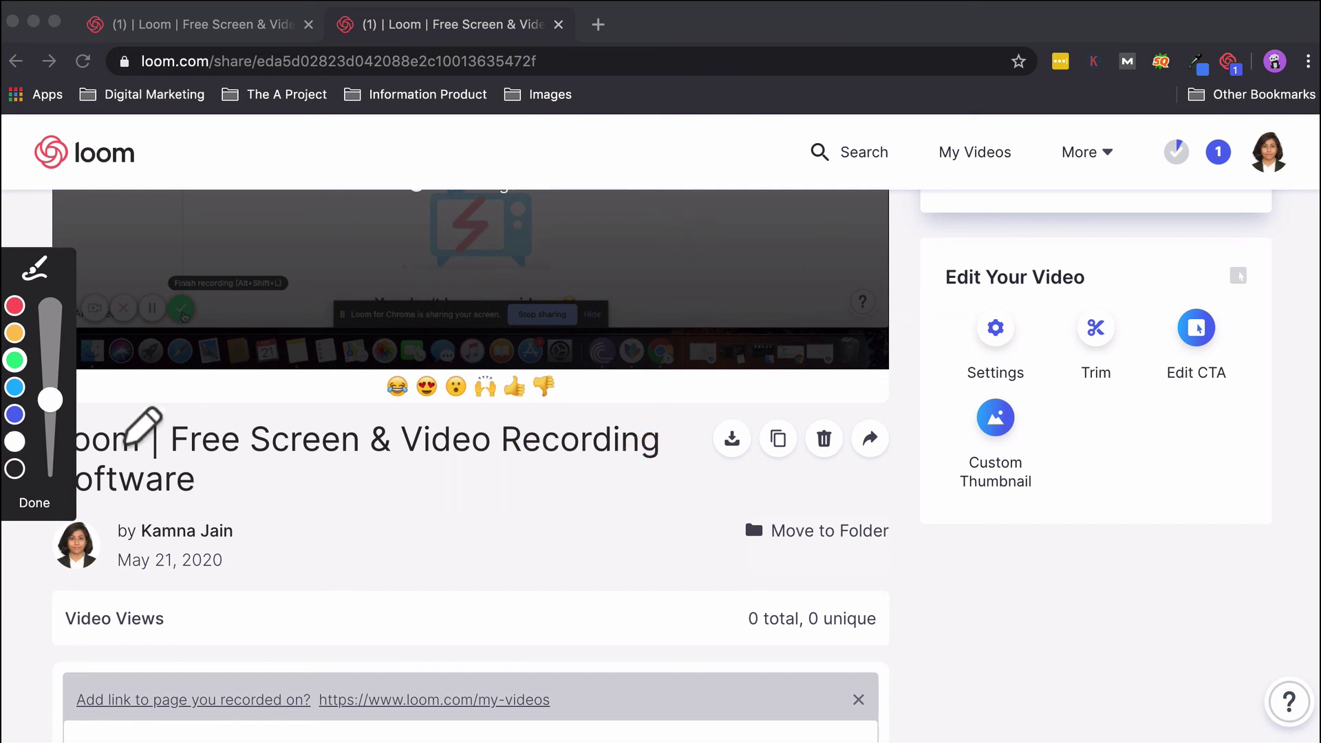
{"action": "left_click", "coordinate": [34, 503]}
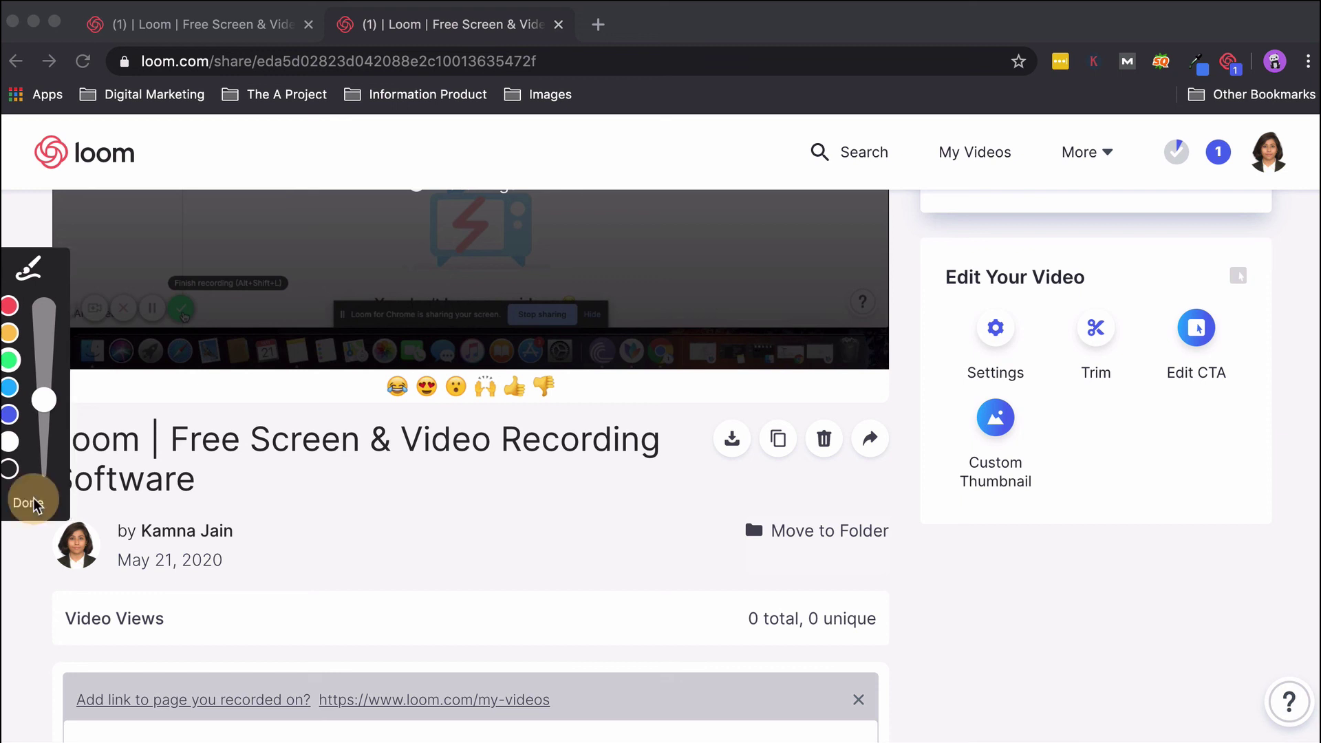
{"action": "left_click", "coordinate": [177, 442]}
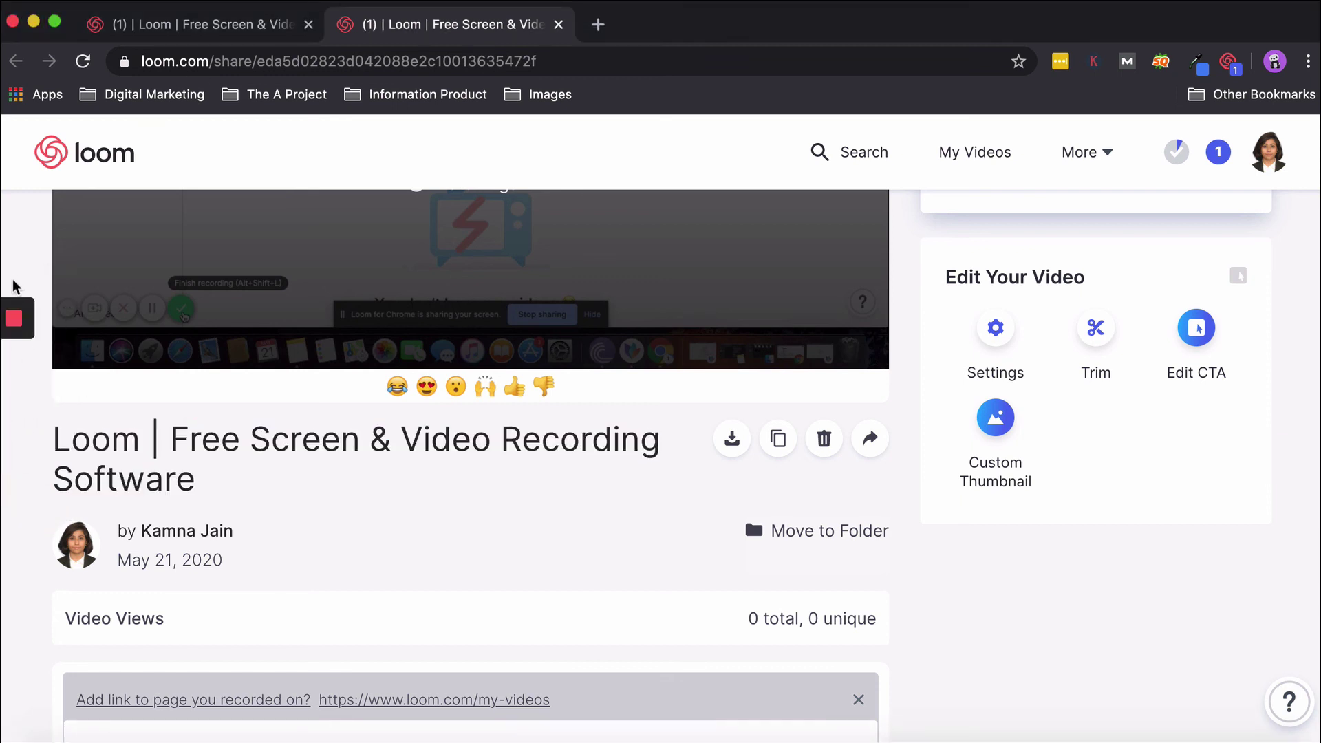
Stop the screen-only recording from the Loom toolbar so it uploads.
{"action": "left_click", "coordinate": [13, 318]}
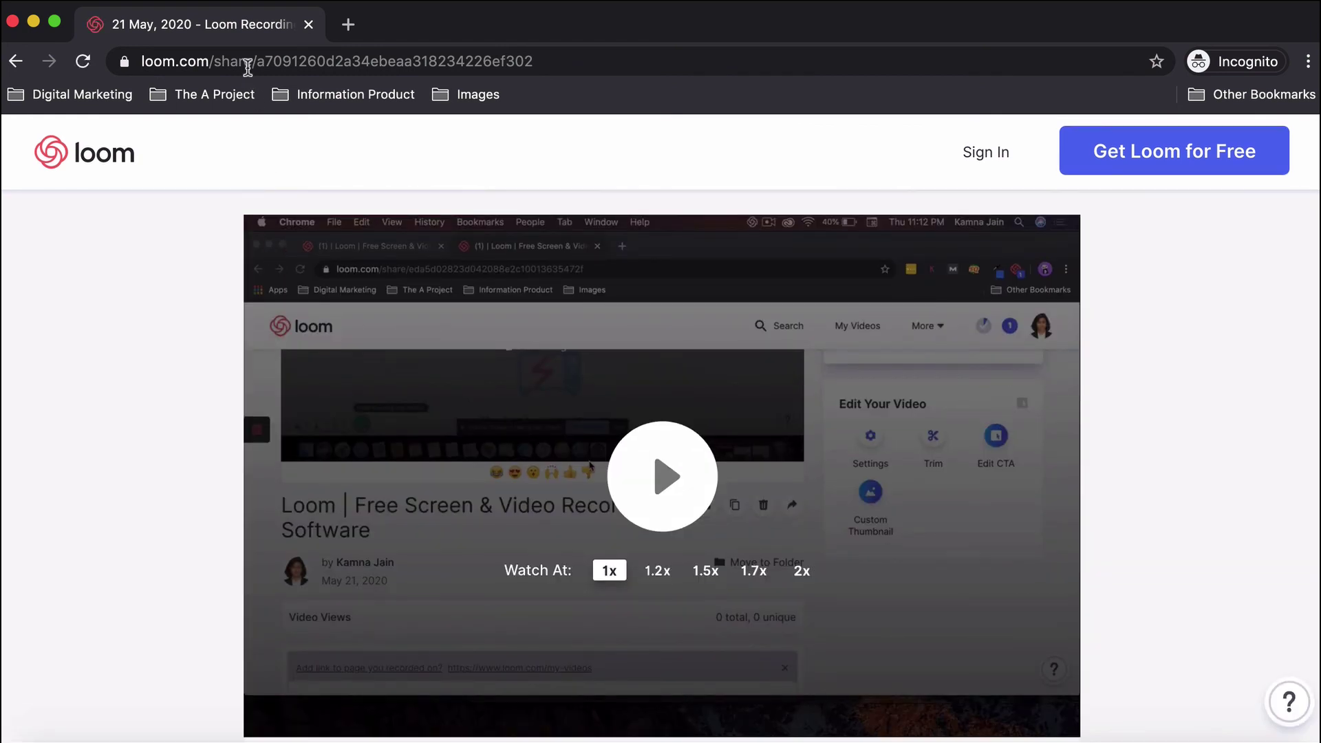
Close the incognito tab, return to the trimmed video, and enable watch/reply notifications.
{"action": "left_click", "coordinate": [308, 25]}
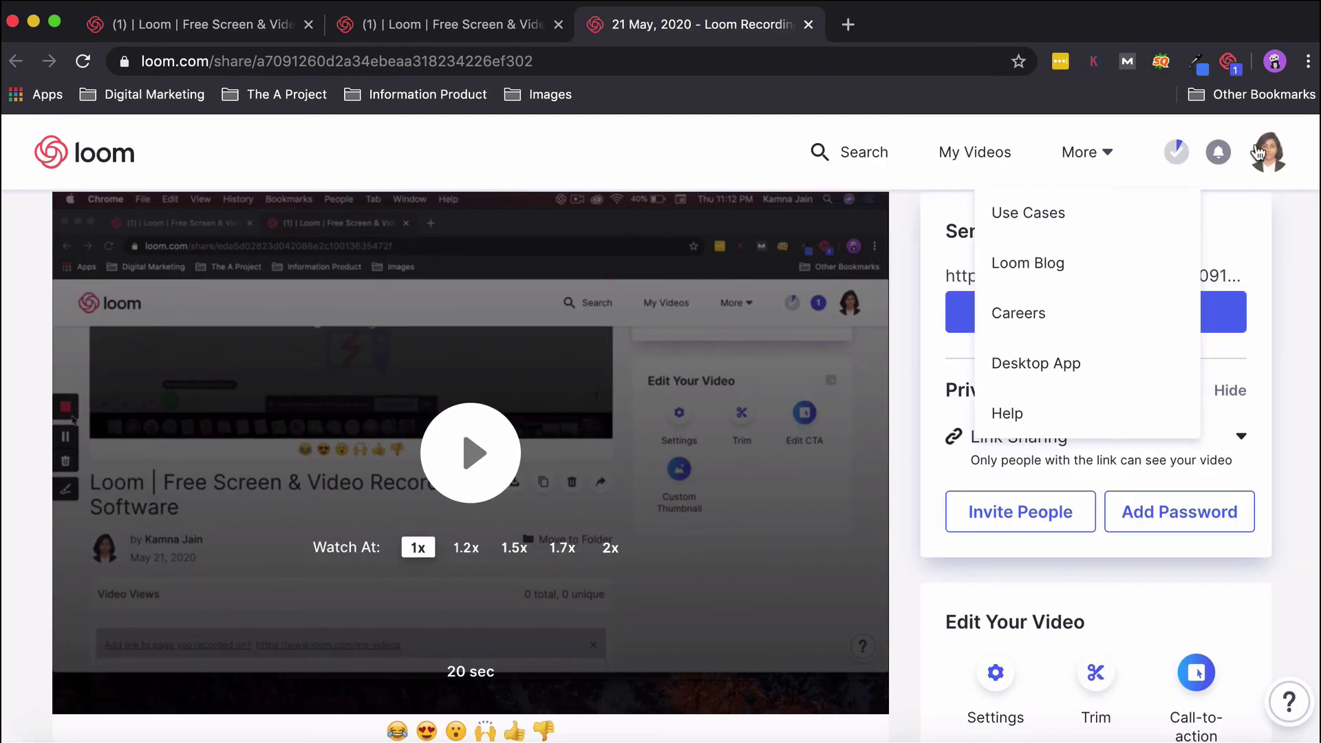
{"action": "left_click", "coordinate": [377, 28]}
{"action": "left_click", "coordinate": [1217, 157]}
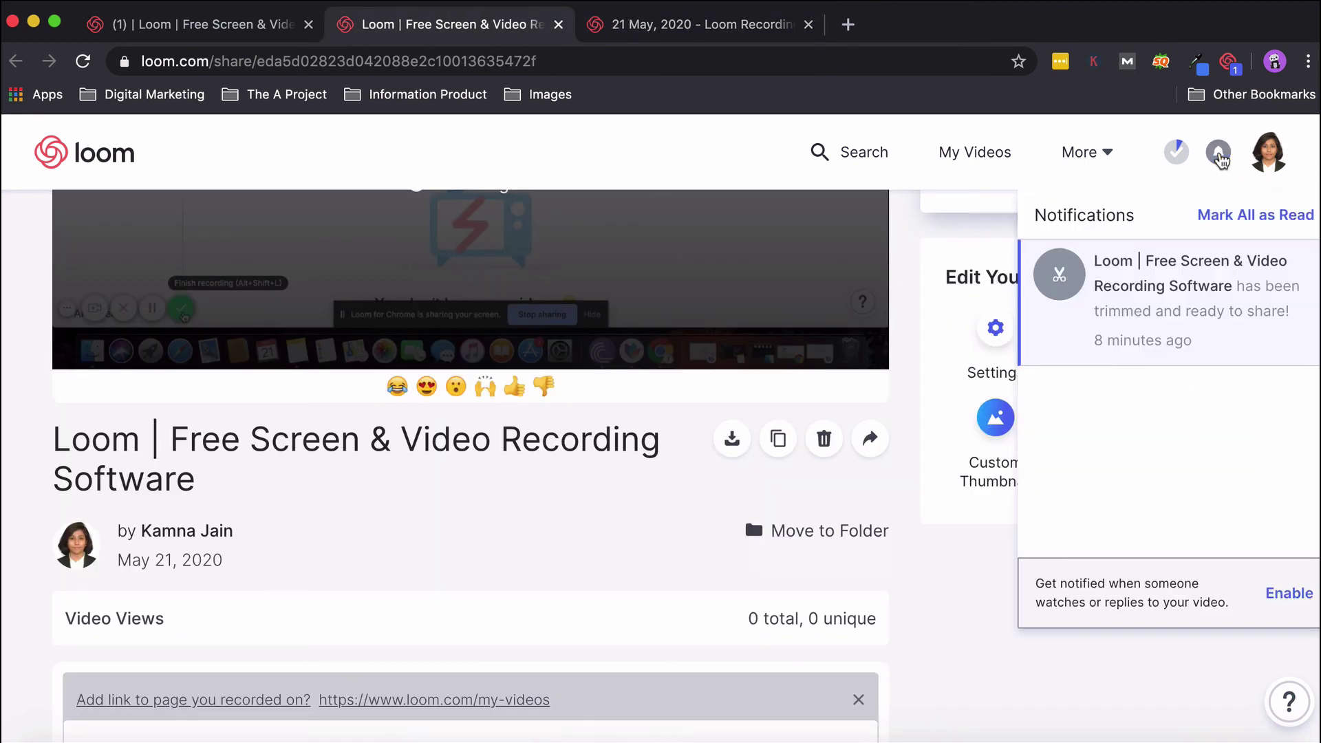
{"action": "left_click", "coordinate": [1296, 596]}
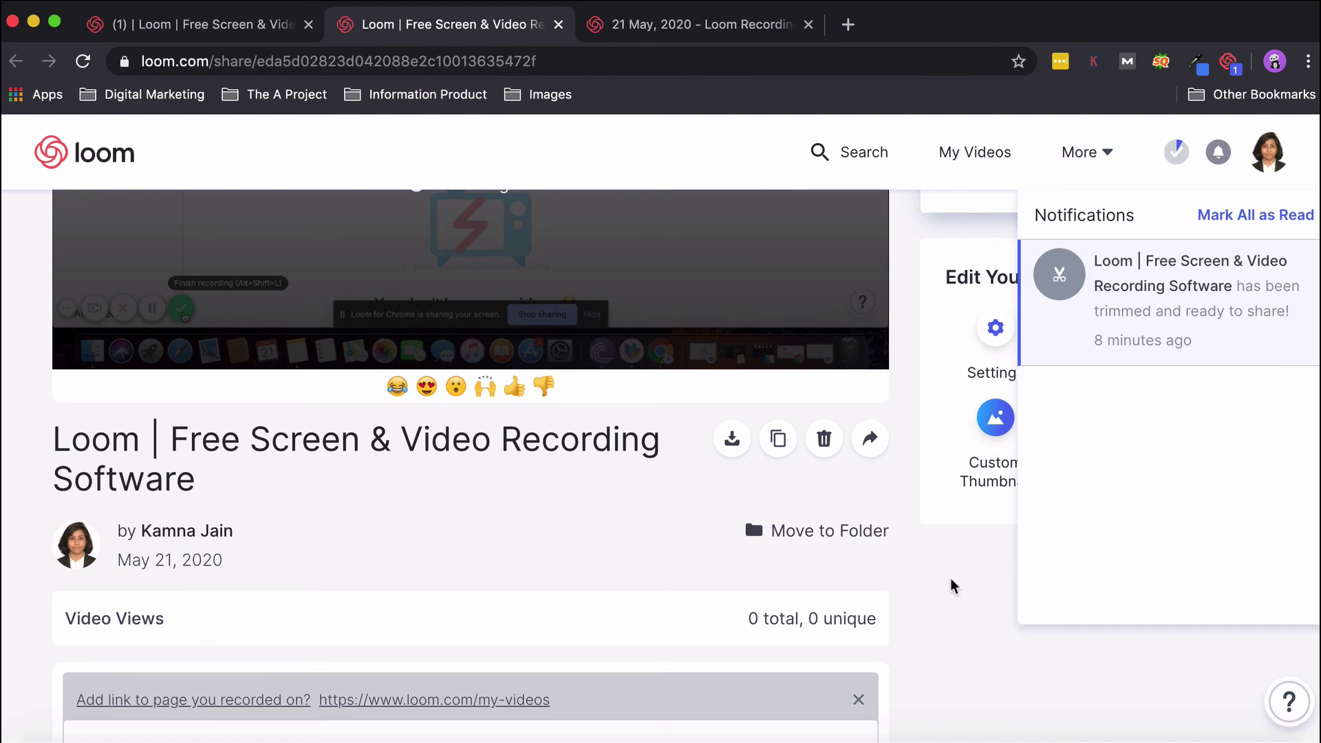
{"action": "left_click", "coordinate": [952, 585]}
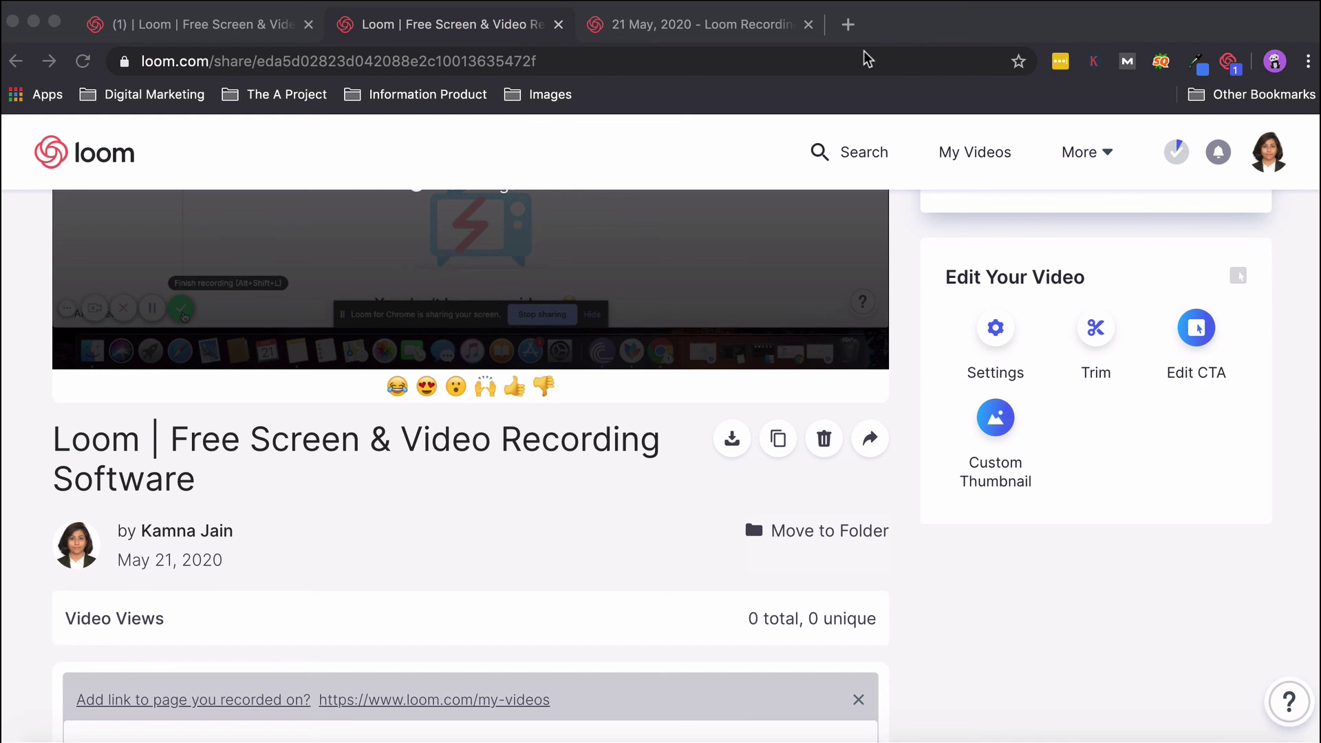
{"action": "left_click", "coordinate": [879, 31]}
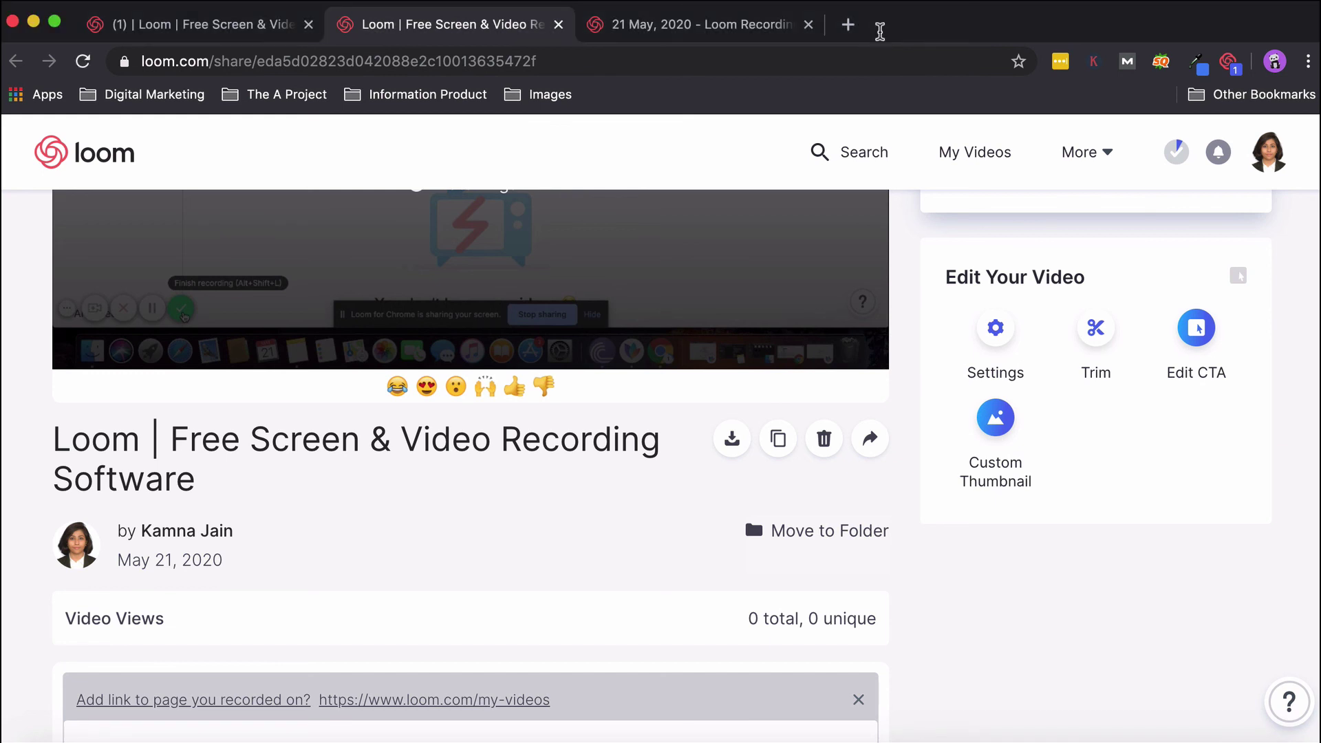